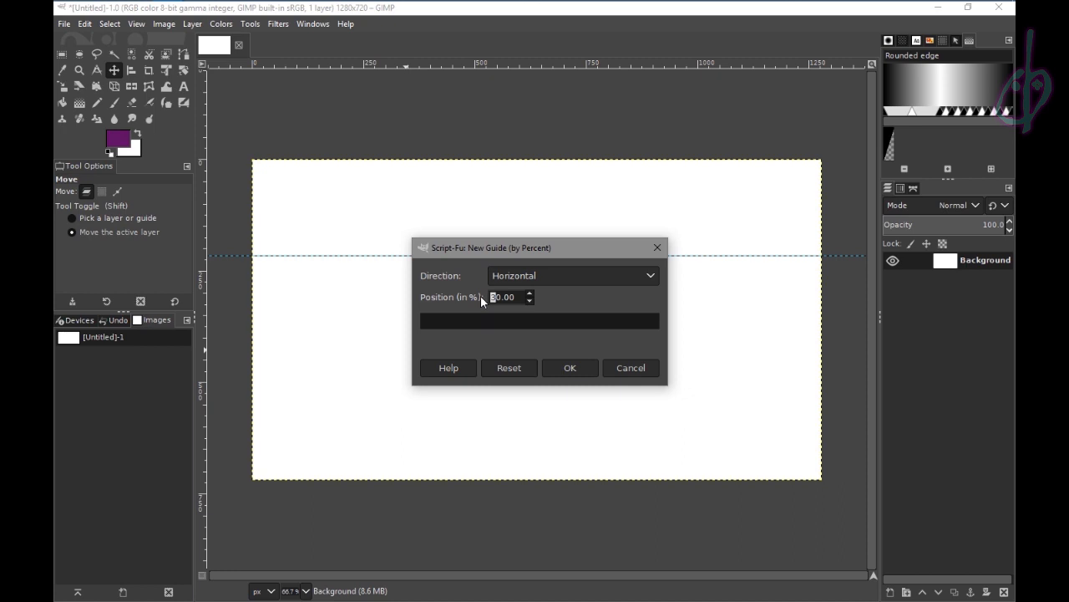
- Add a horizontal guide at 70% and a vertical guide at 66% of the image
key("Return")
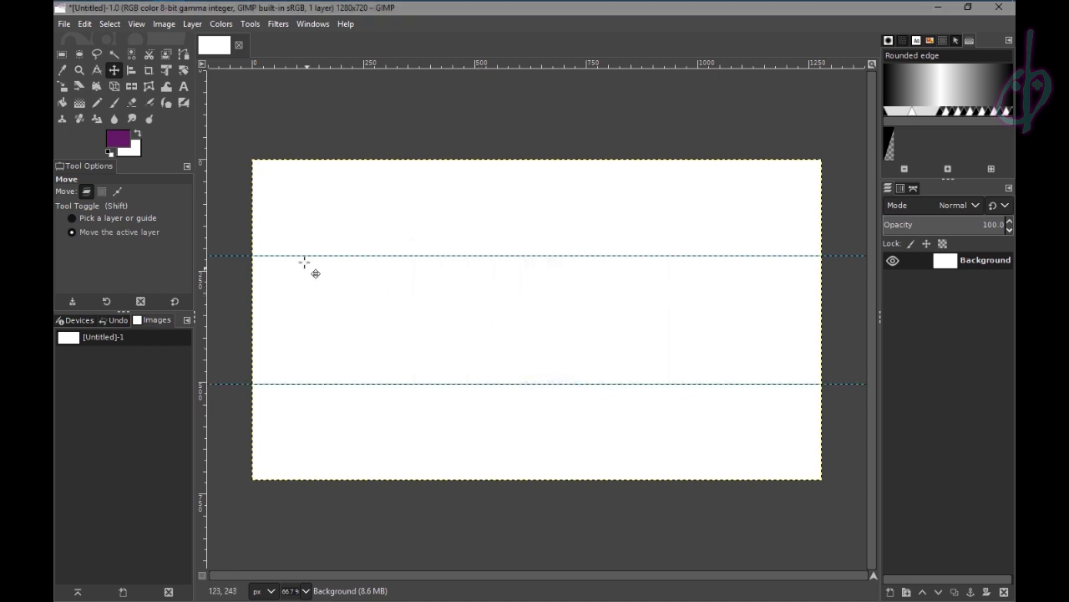
left_click(169, 24)
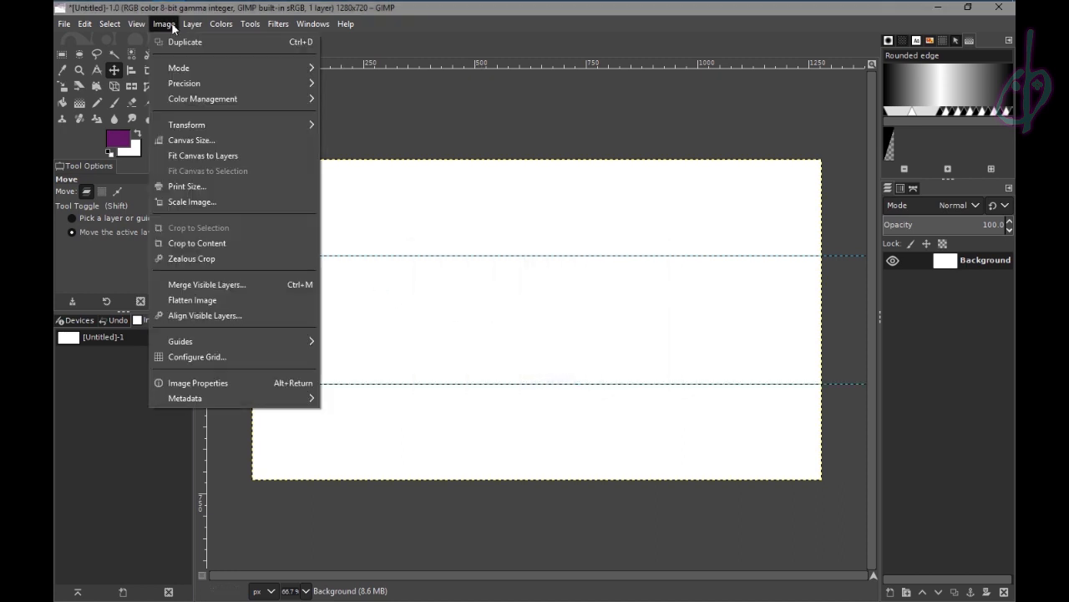
mouse_move(219, 341)
left_click(368, 342)
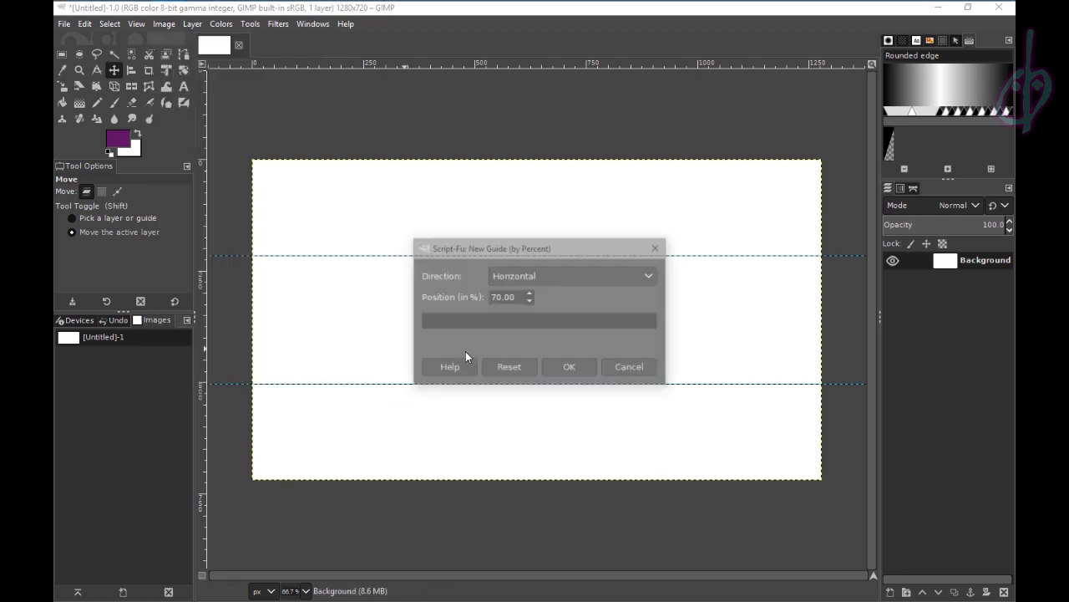
left_click(591, 277)
left_click(548, 294)
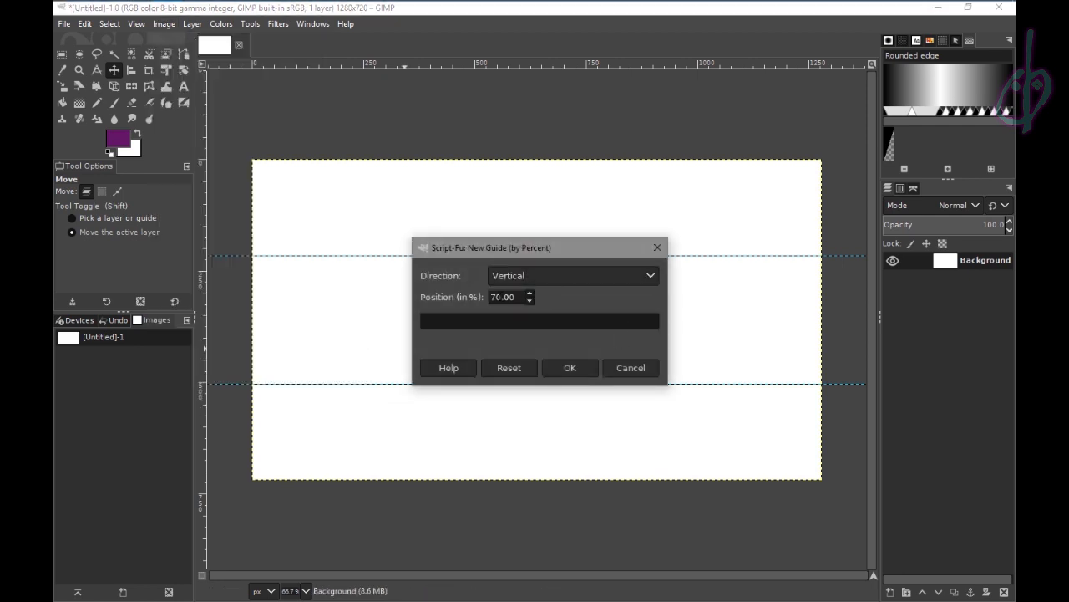
key("BackSpace")
key("BackSpace")
type("66")
key("Return")
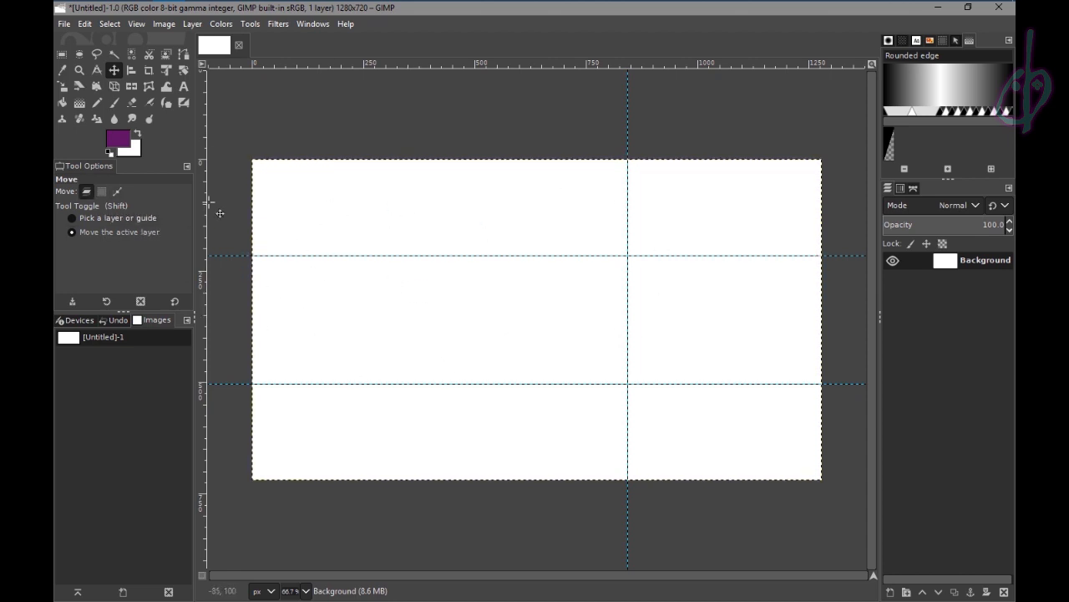
- Set the foreground color to green 00ef00 and bucket-fill the whole Background layer with it
left_click(119, 139)
left_click(259, 222)
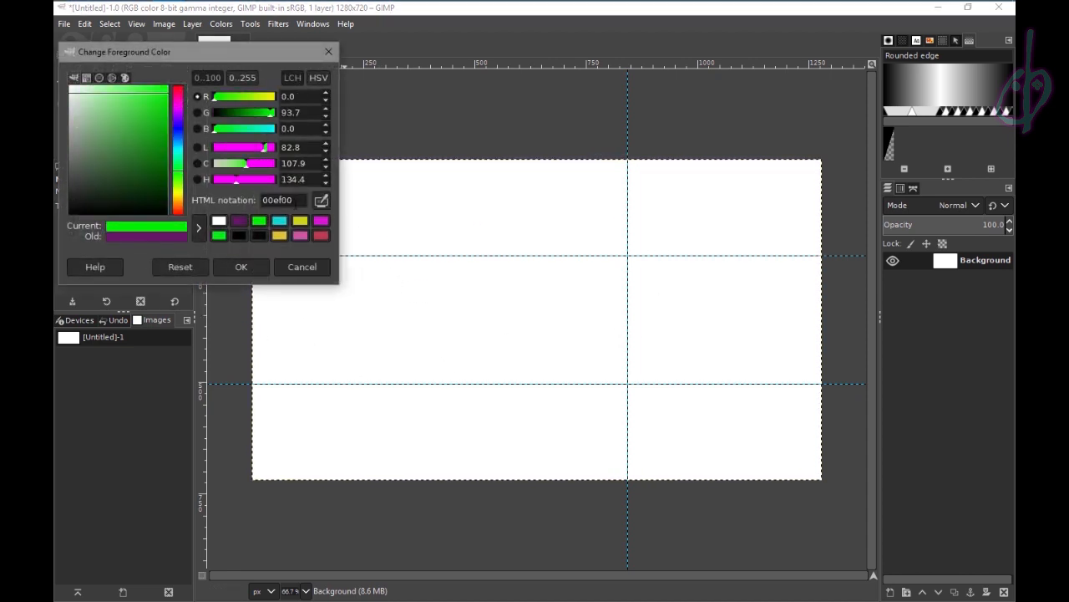
left_click_drag(295, 203, 246, 203)
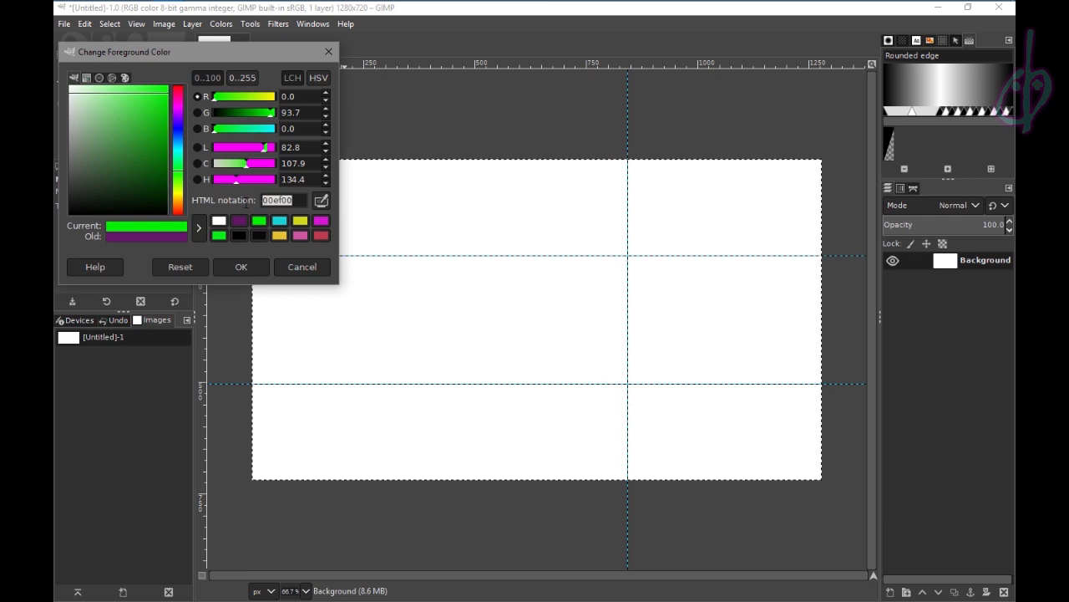
left_click(247, 267)
left_click(63, 102)
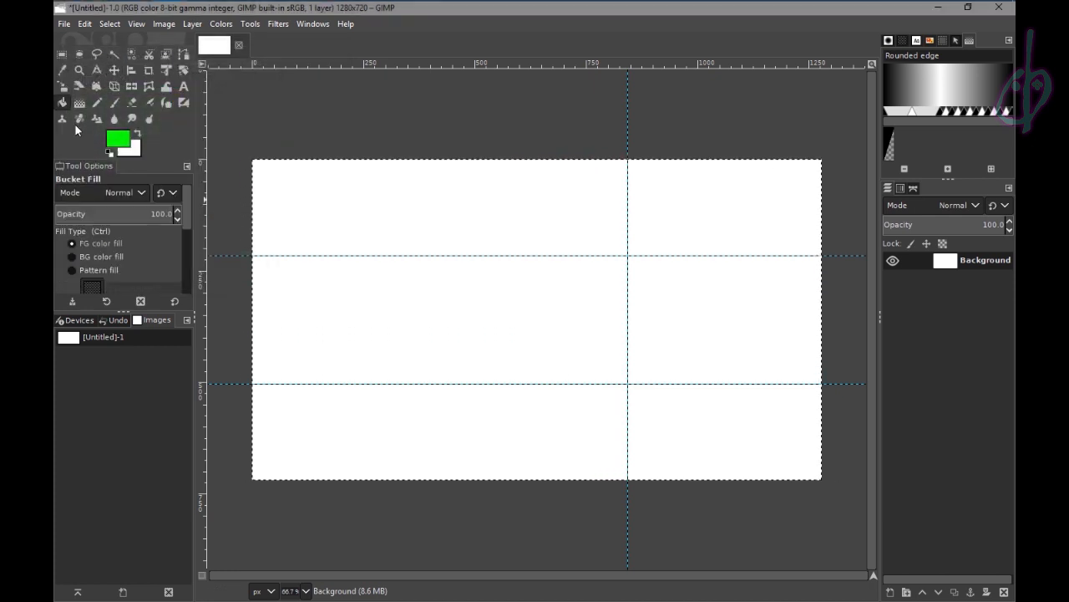
left_click(568, 289)
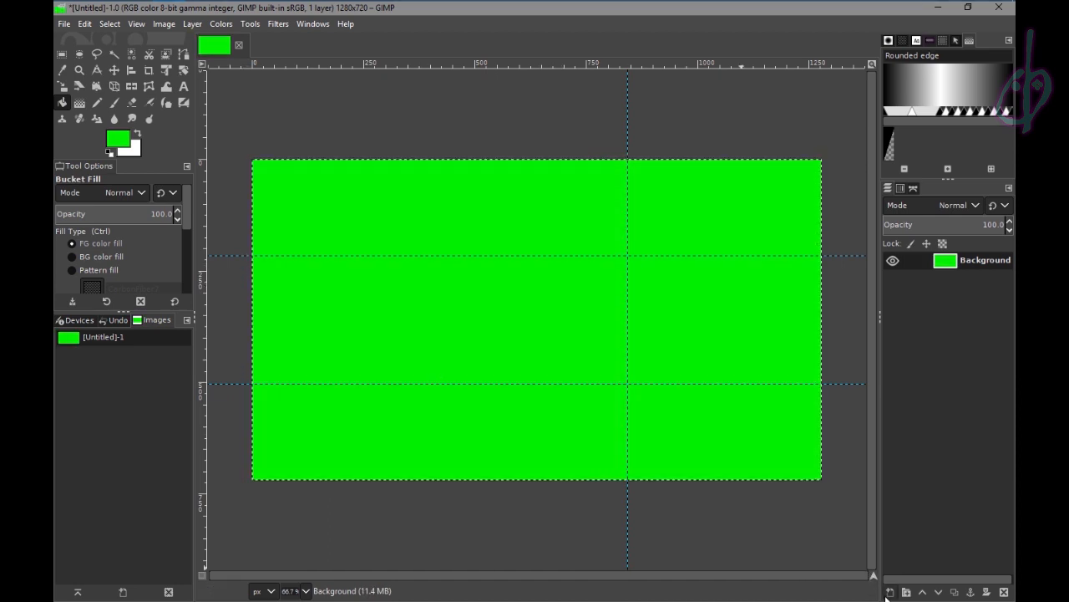
- Create a new transparent 1280 × 720 px layer named base-color above the Background layer
left_click(889, 596)
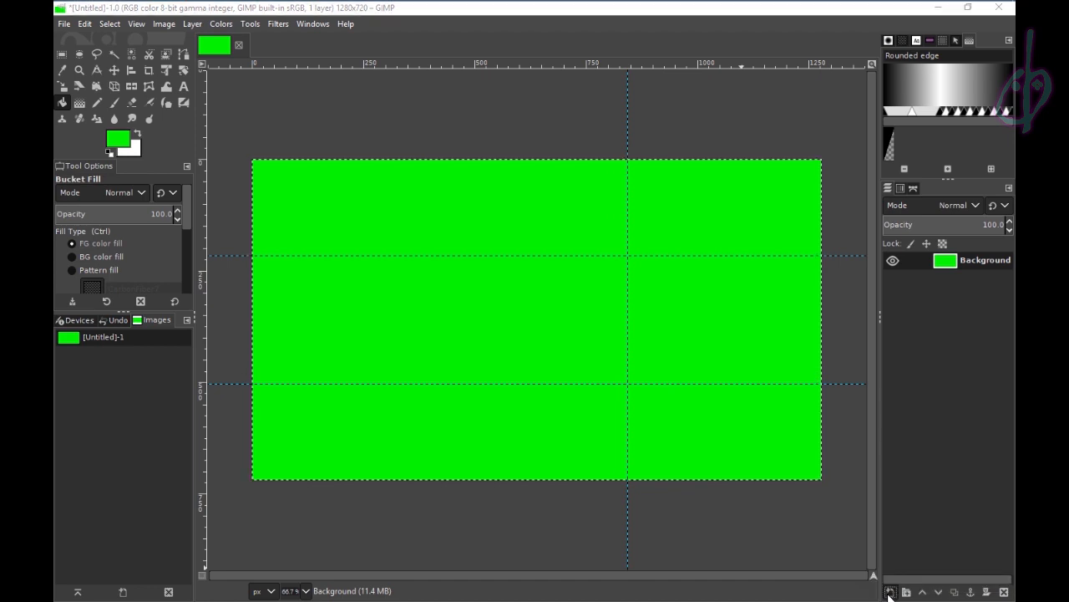
type("bas")
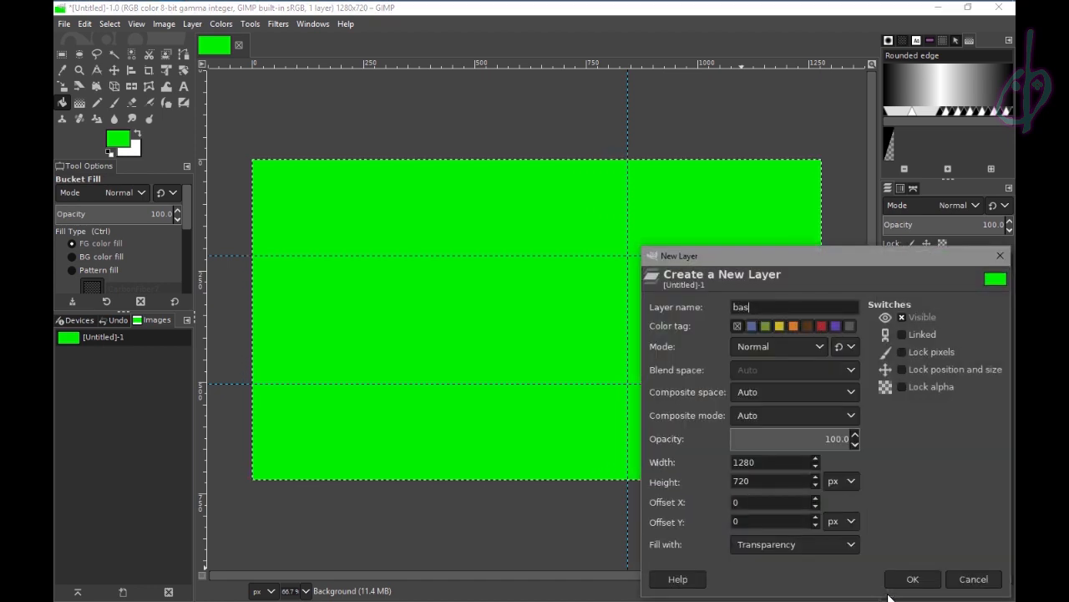
type("e-color")
left_click(912, 578)
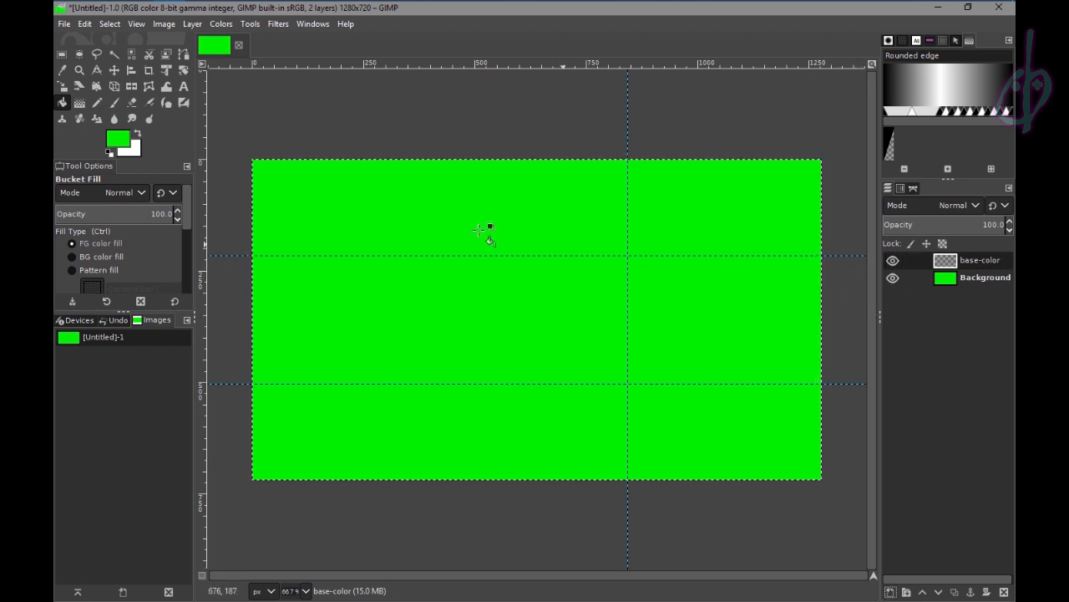
- Set the foreground color to the dark purple from the color history and bucket-fill the base-color layer
left_click(124, 140)
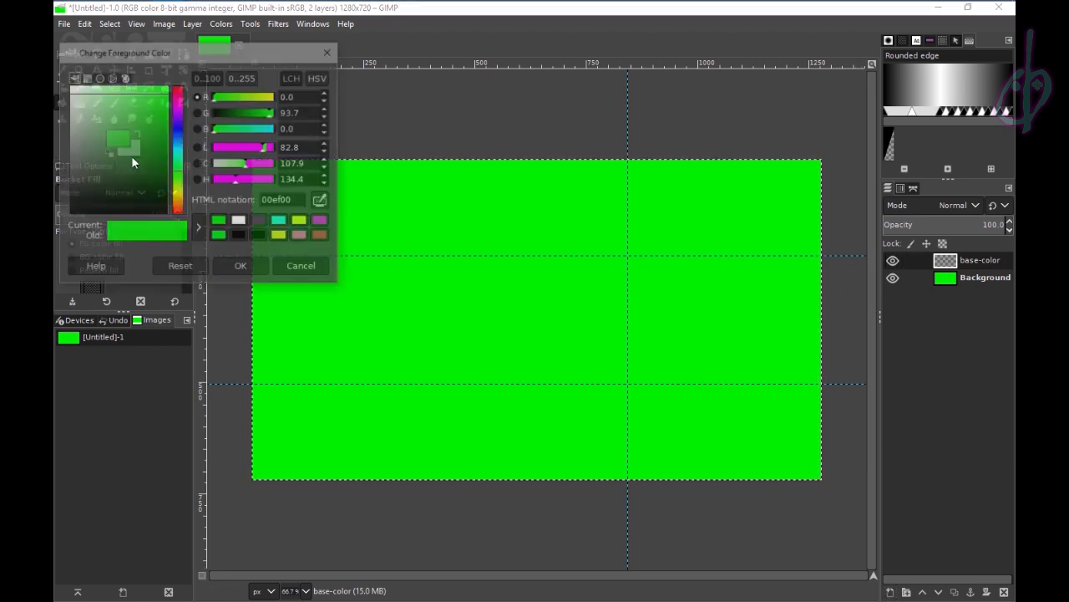
left_click(258, 222)
left_click(240, 267)
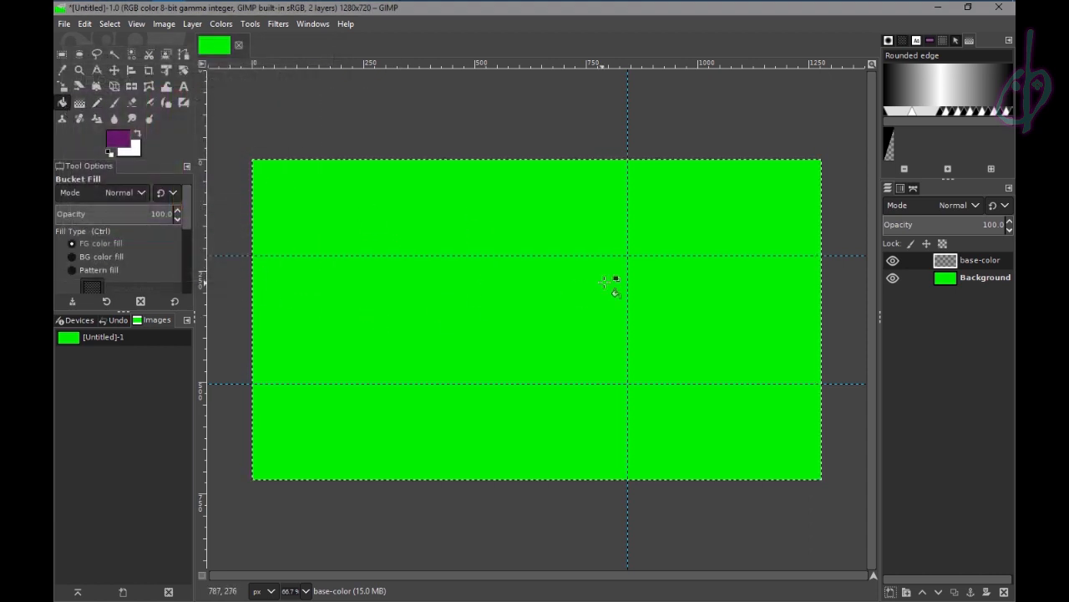
left_click(534, 240)
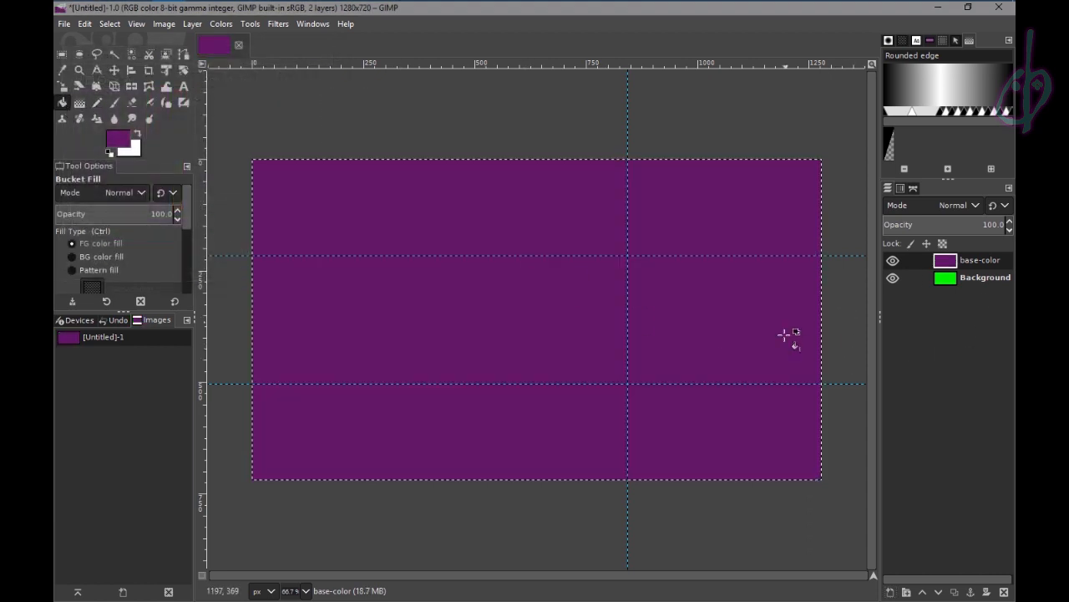
- Create a new transparent 1280 × 720 px layer named gradient above base-color
left_click(891, 592)
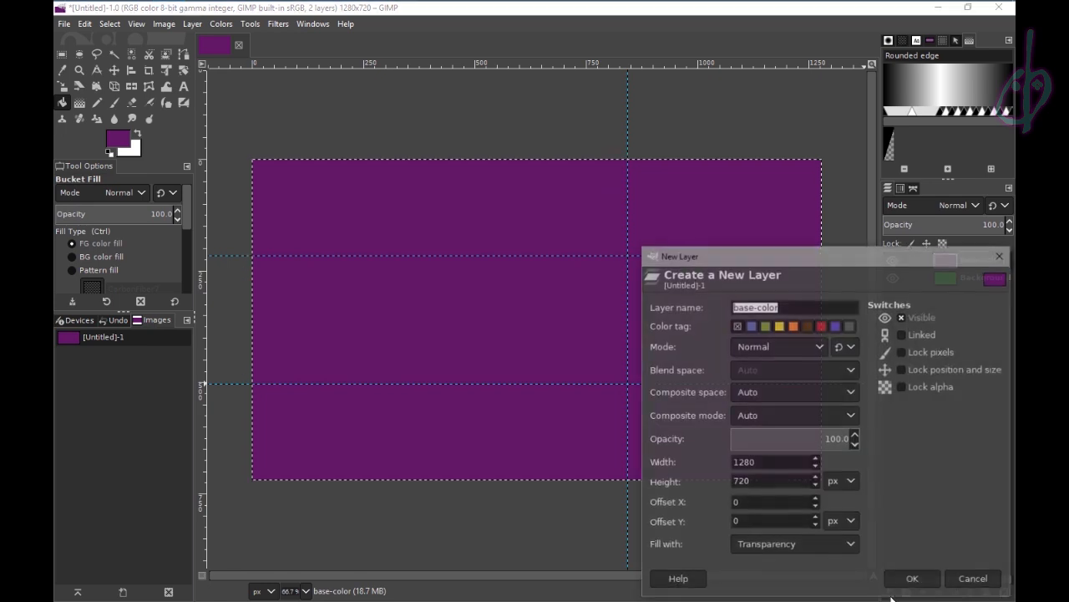
type("gradie")
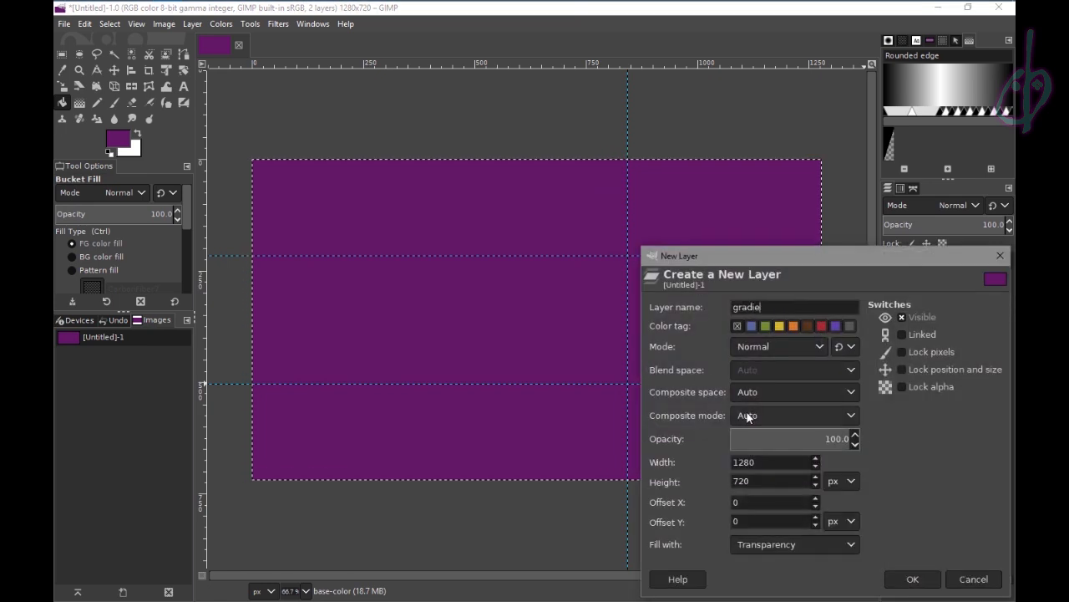
type("nt")
key("Return")
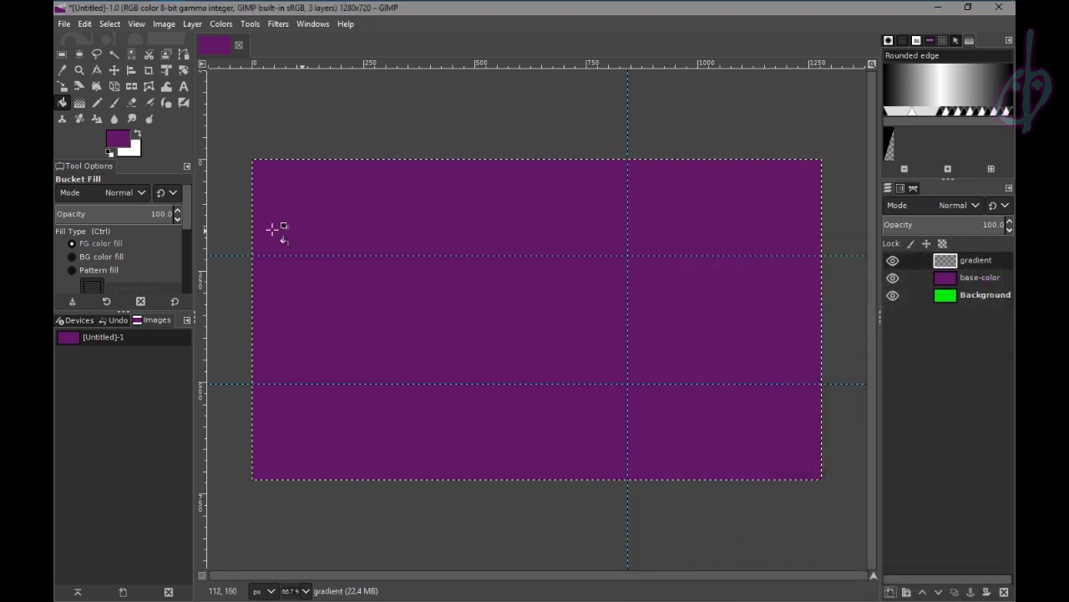
- Draw a vertical bi-linear Rounded edge gradient on the gradient layer, from just above the canvas down to about X 624, Y 630
left_click(80, 103)
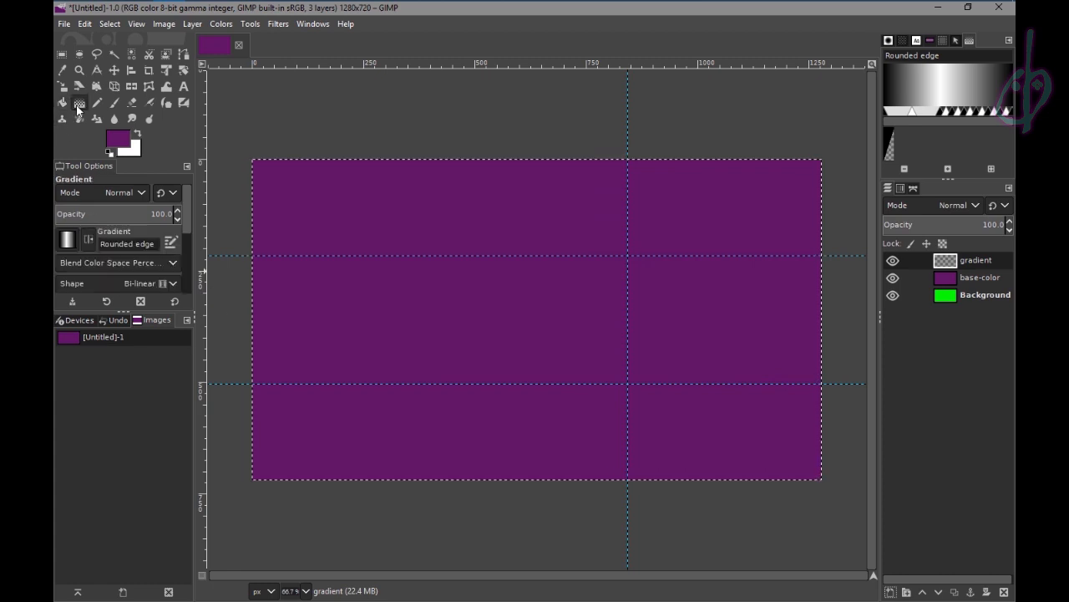
left_click(71, 241)
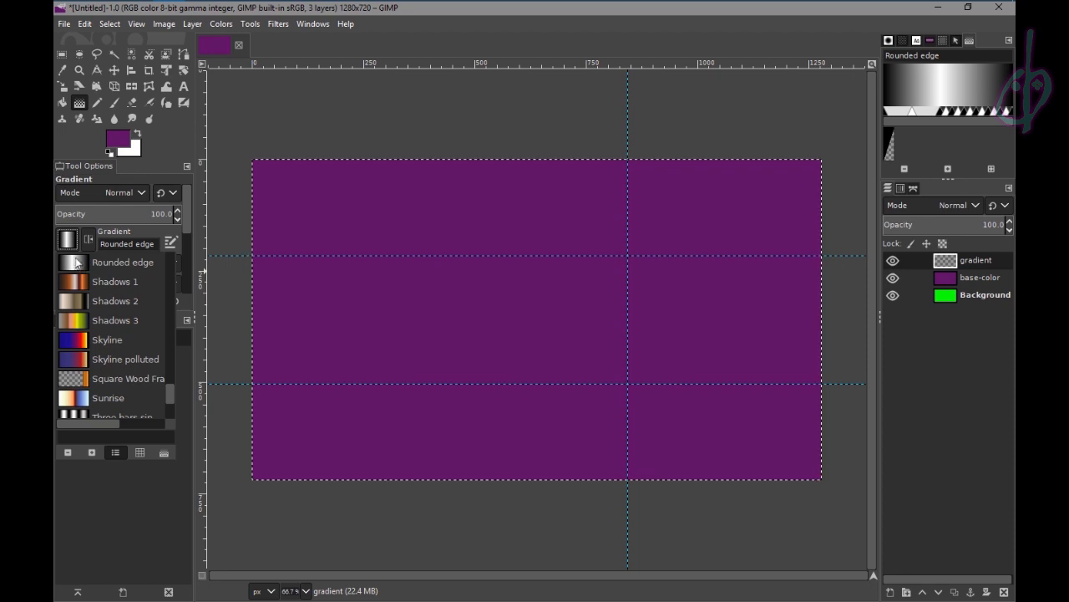
left_click(70, 244)
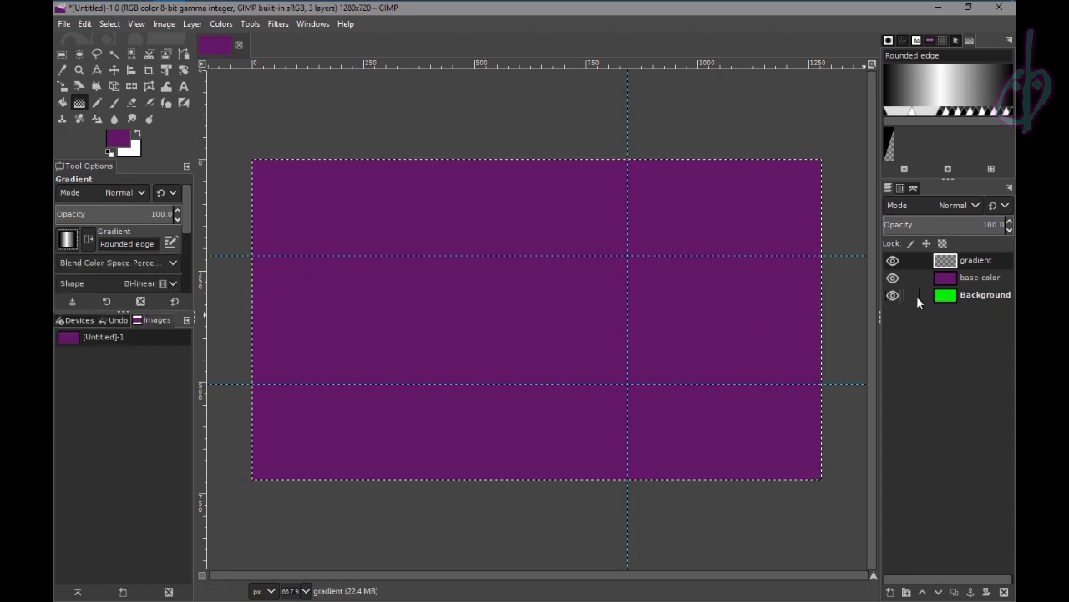
left_click(981, 266)
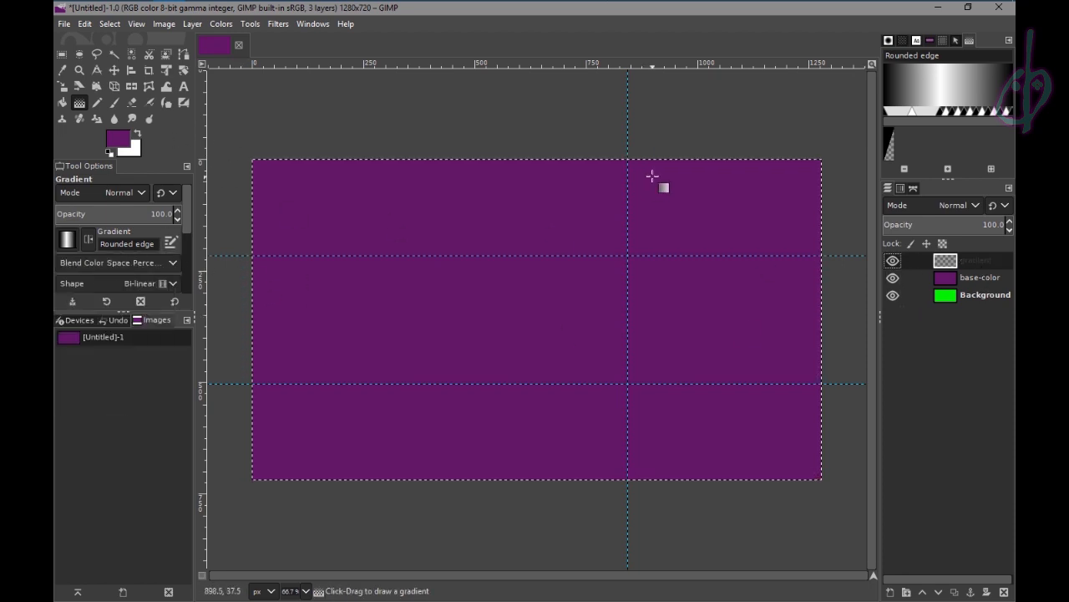
left_click_drag(530, 144, 529, 440)
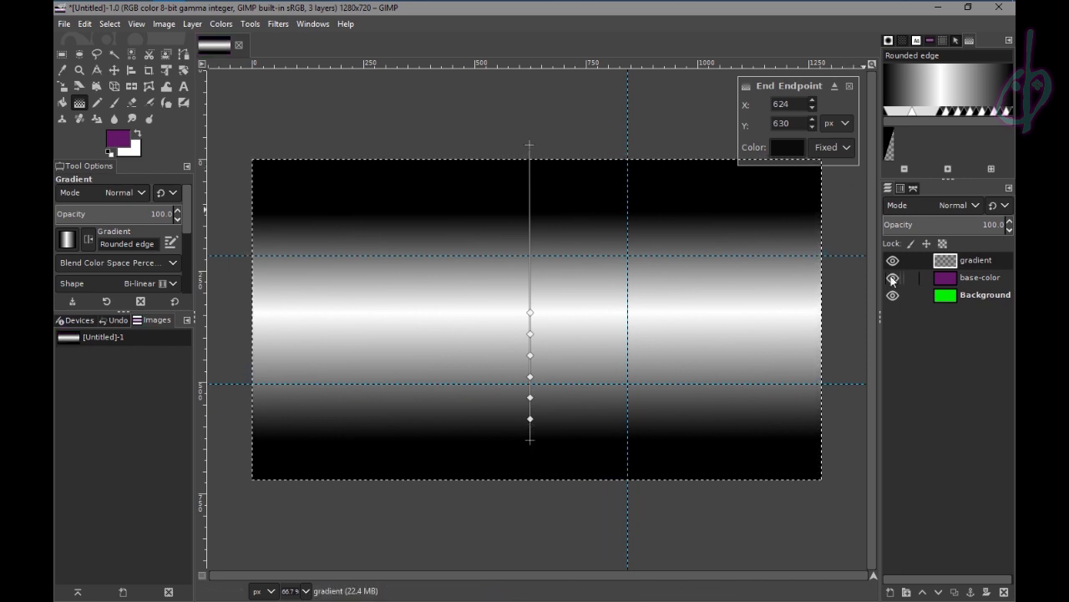
left_click(64, 104)
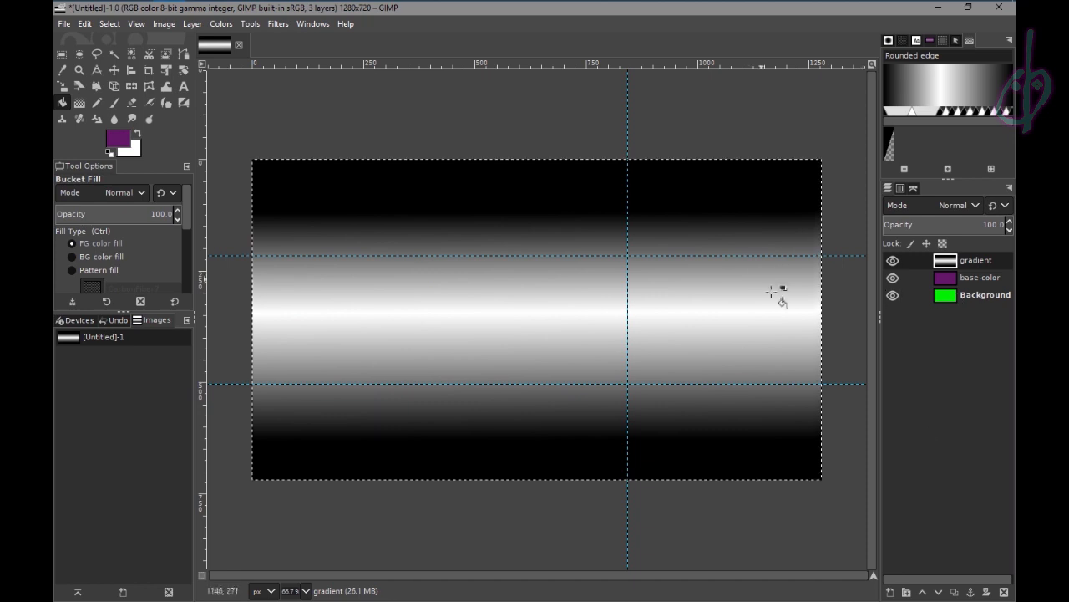
- Set the gradient layer's opacity to 27
left_click(972, 224)
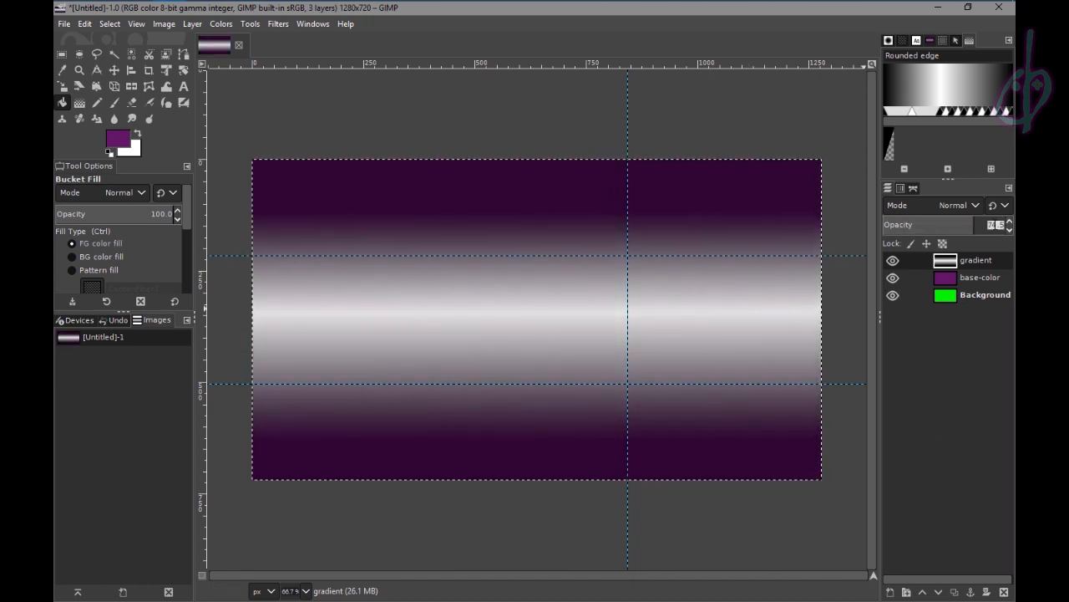
type("27")
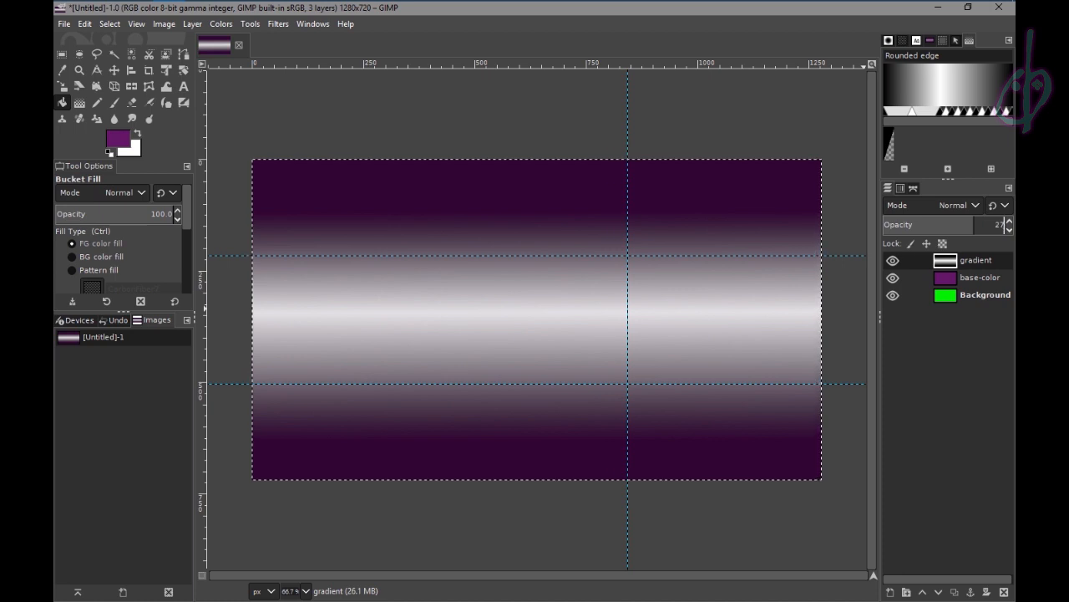
key("Return")
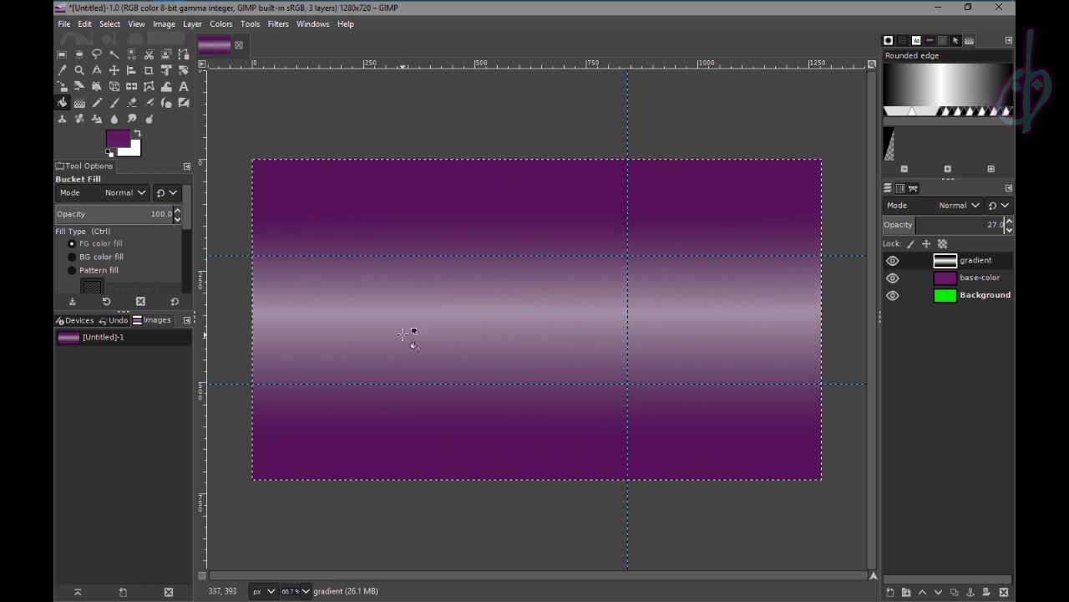
- Create a new layer group and move the gradient and base-color layers into it
left_click(61, 57)
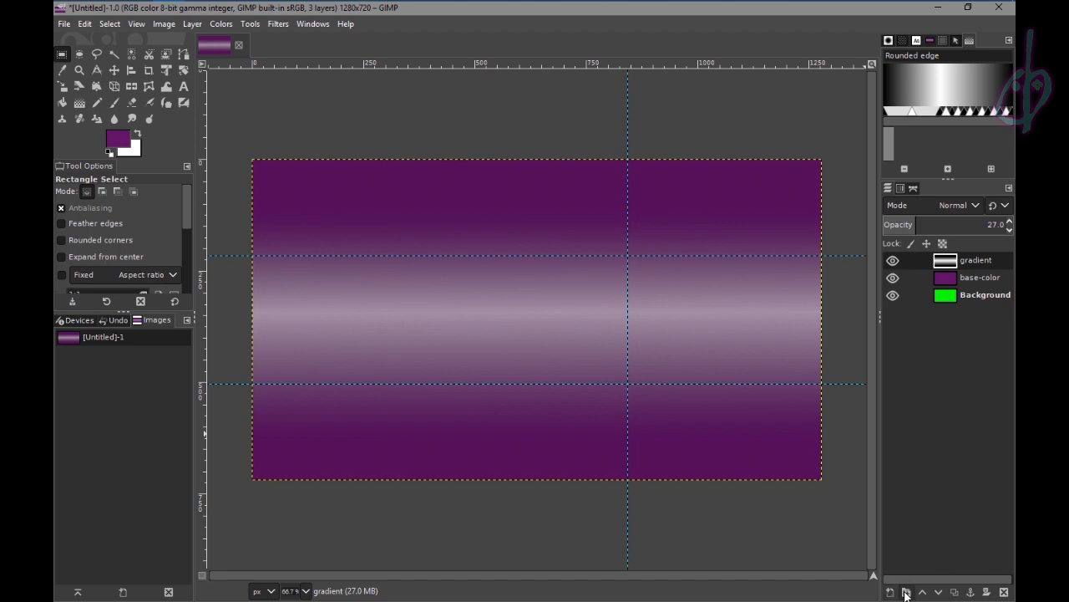
left_click(906, 591)
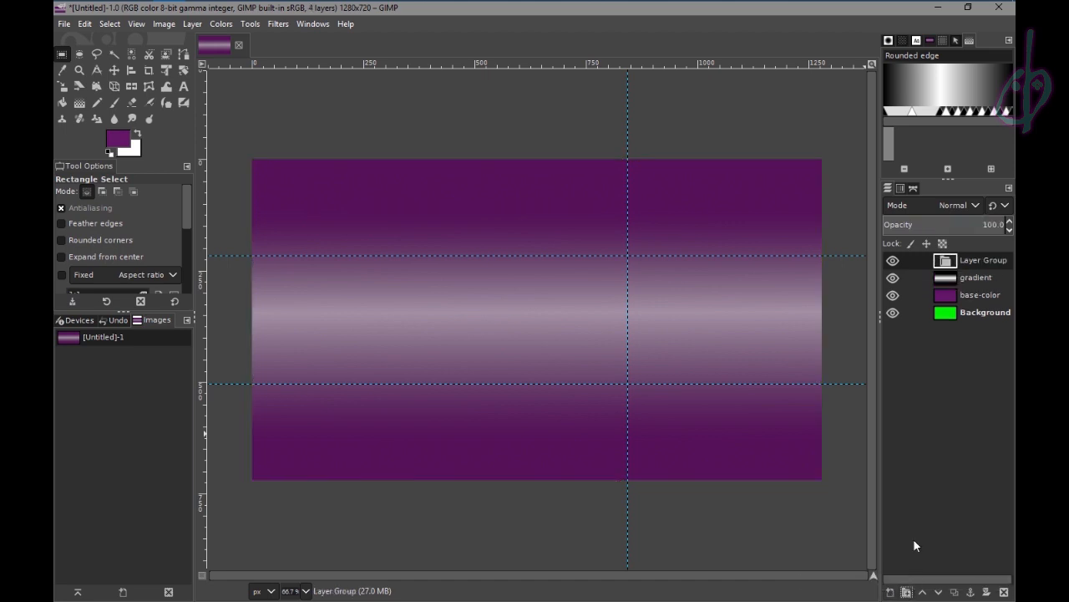
mouse_move(972, 284)
left_mouse_down()
mouse_move(984, 262)
mouse_move(988, 294)
mouse_move(979, 264)
left_mouse_up()
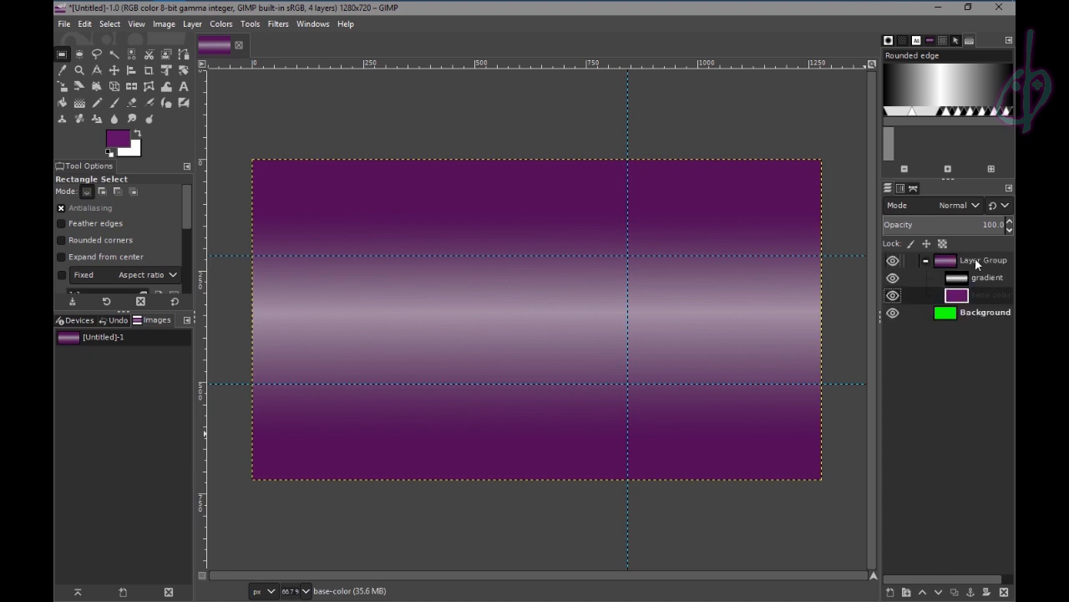
- Rename the layer group as base and collapse it in the layer list
double_click(978, 260)
type("base")
key("Return")
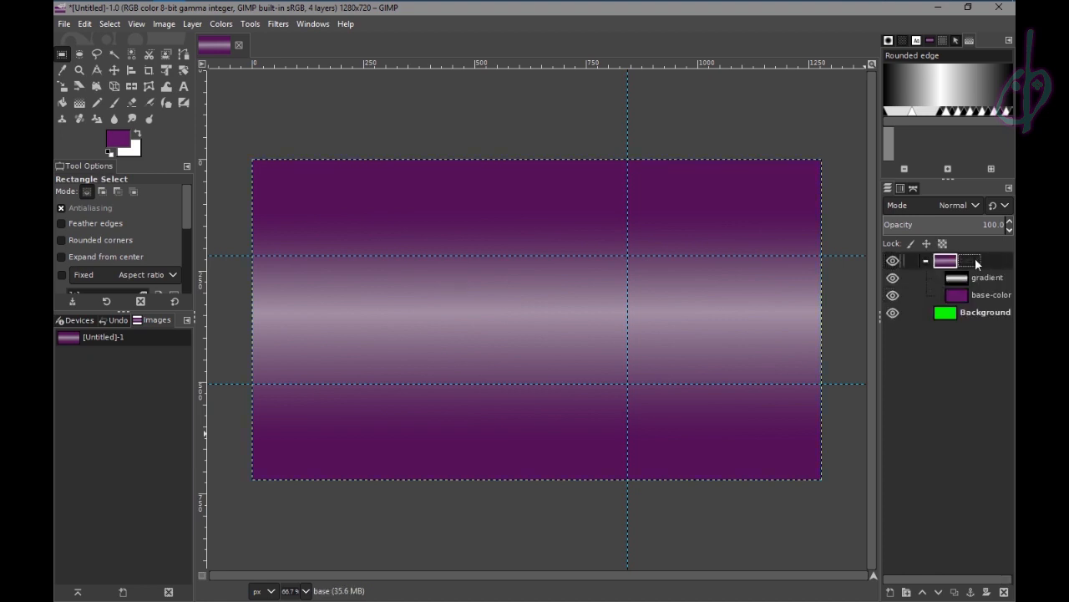
left_click(925, 262)
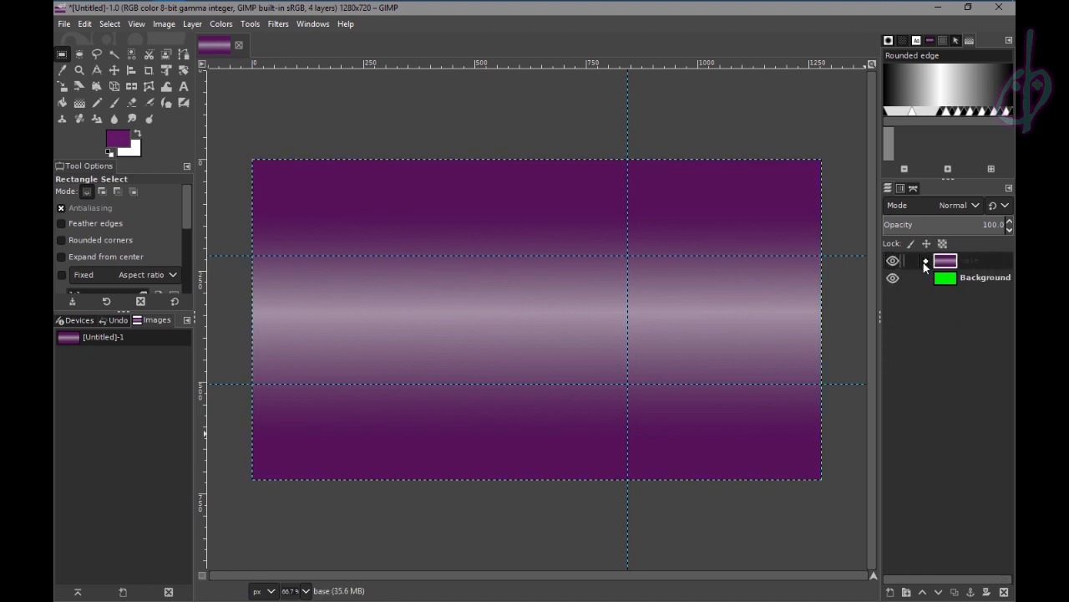
- Merge a duplicate of the base group into a single layer and hide the original base group
right_click(967, 259)
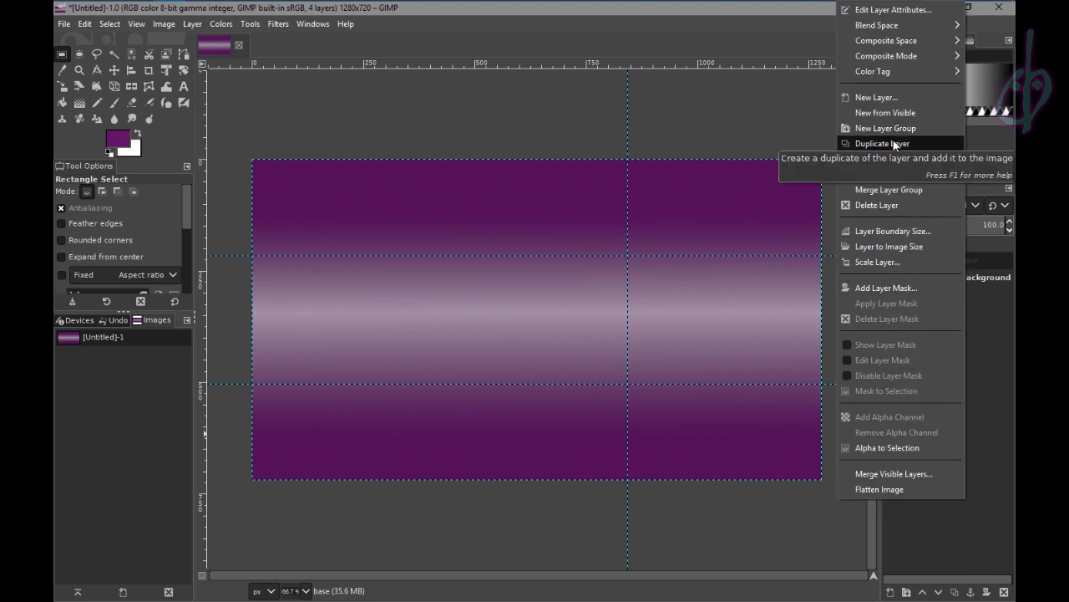
left_click(894, 147)
right_click(963, 257)
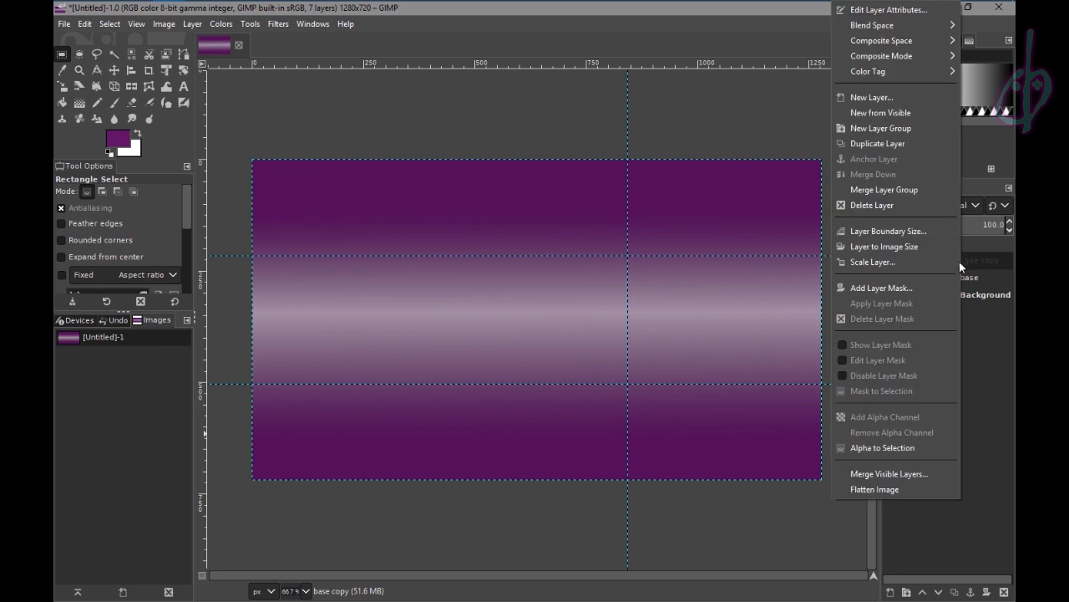
left_click(895, 189)
left_click(894, 278)
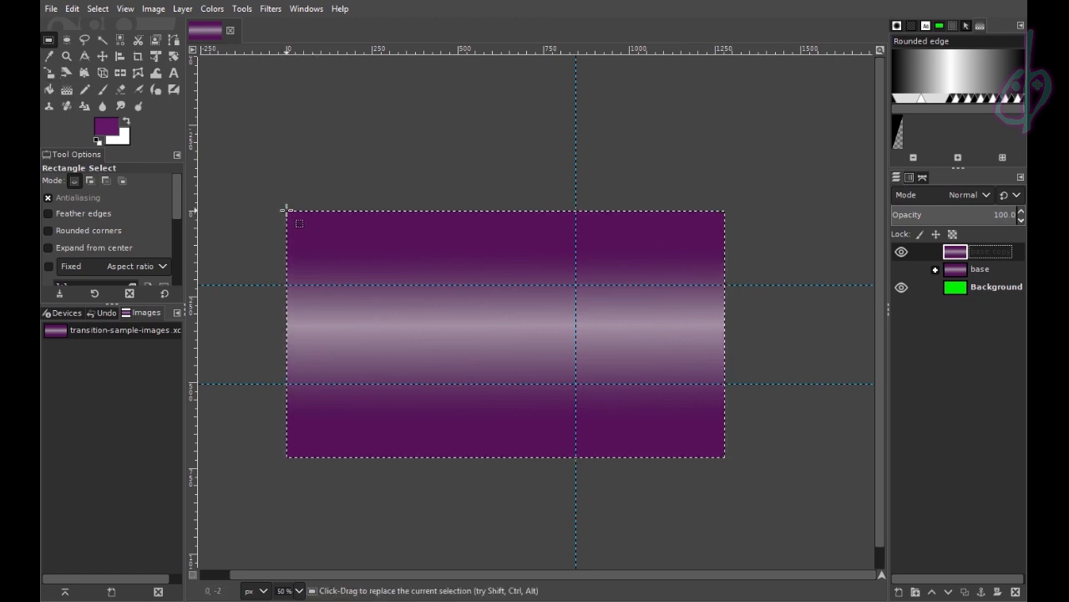
- Cut the strip above the upper horizontal guide out of the base copy layer into its own layer named top-bar
left_click_drag(286, 210, 734, 284)
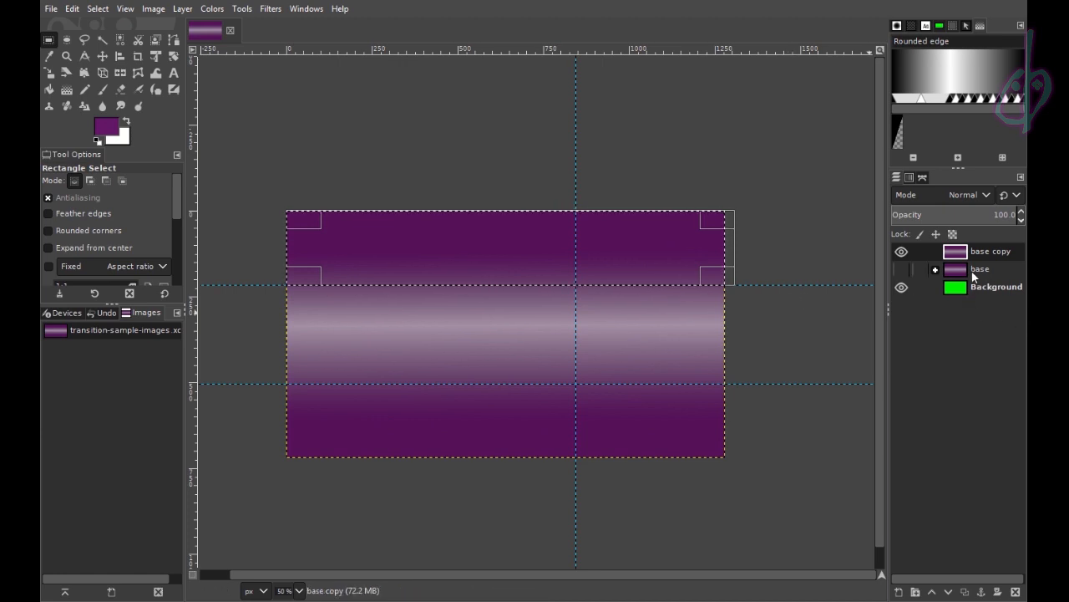
key("ctrl")
key("ctrl+x")
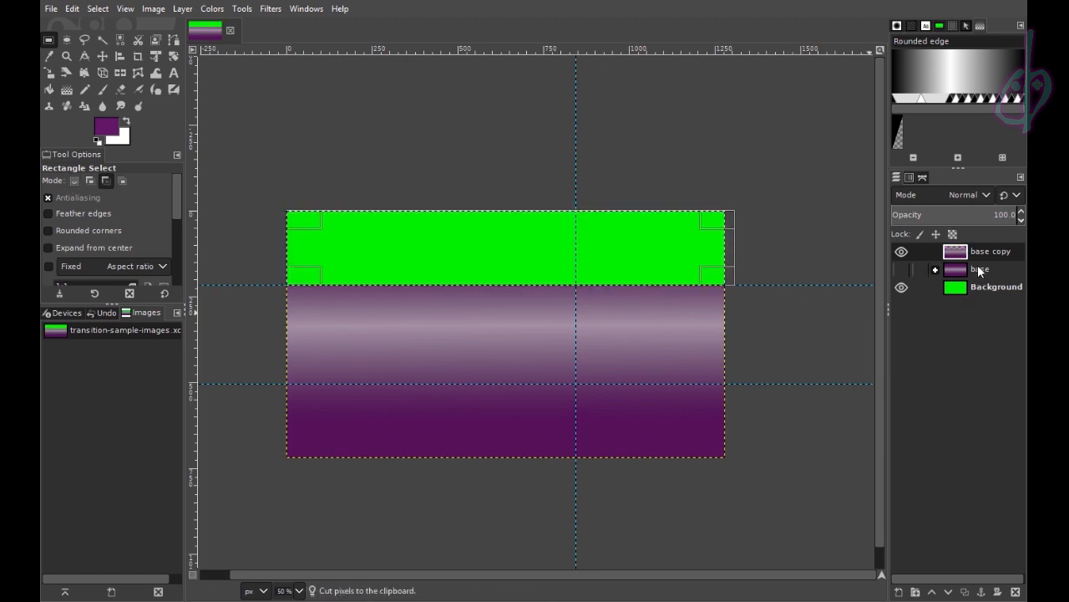
key("ctrl+v")
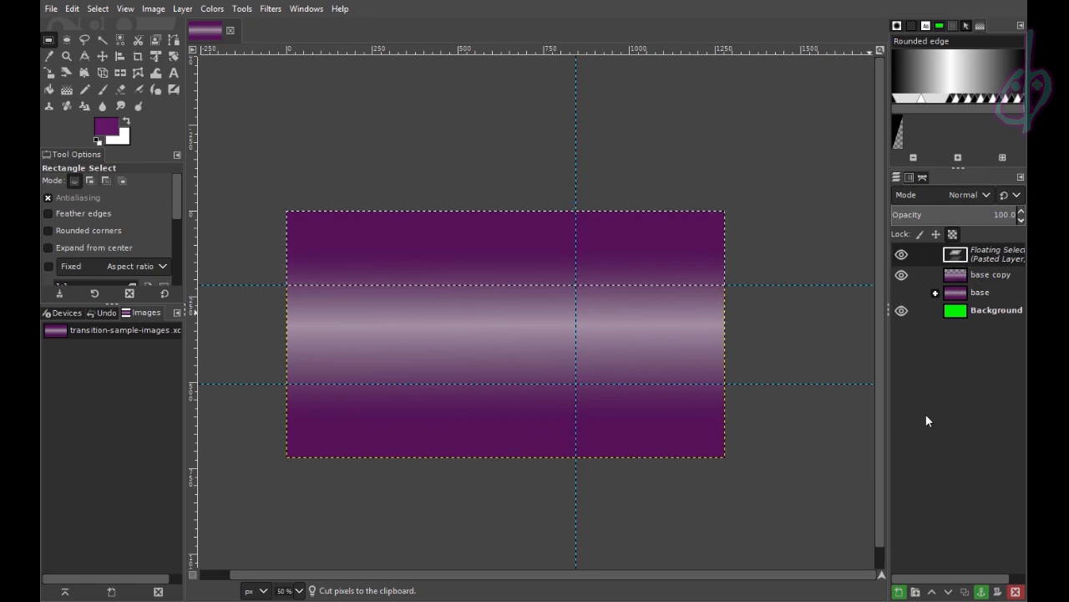
left_click(899, 592)
double_click(994, 250)
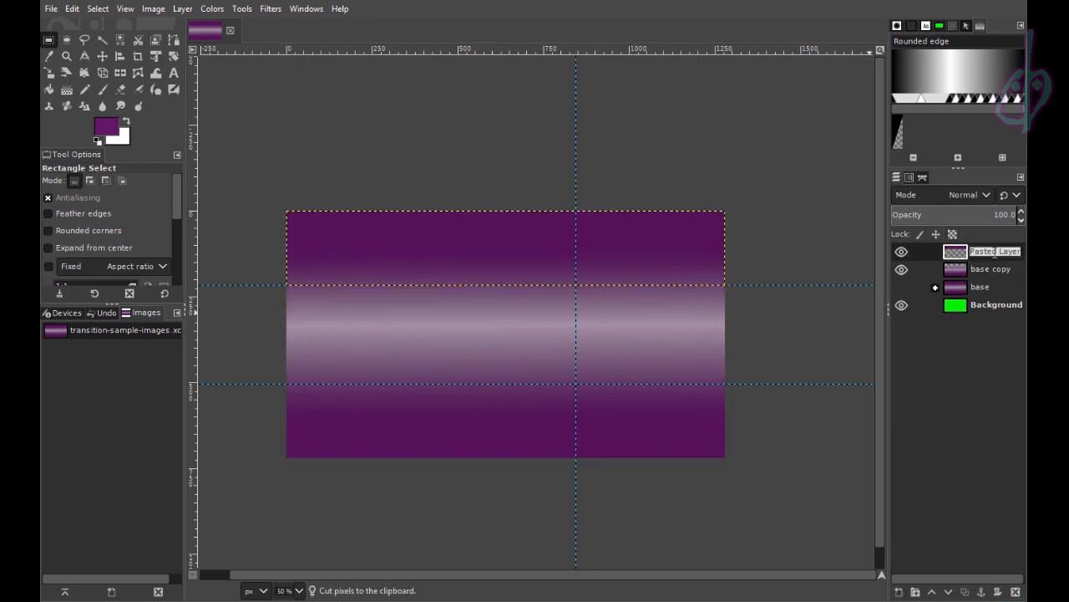
type("top-bar")
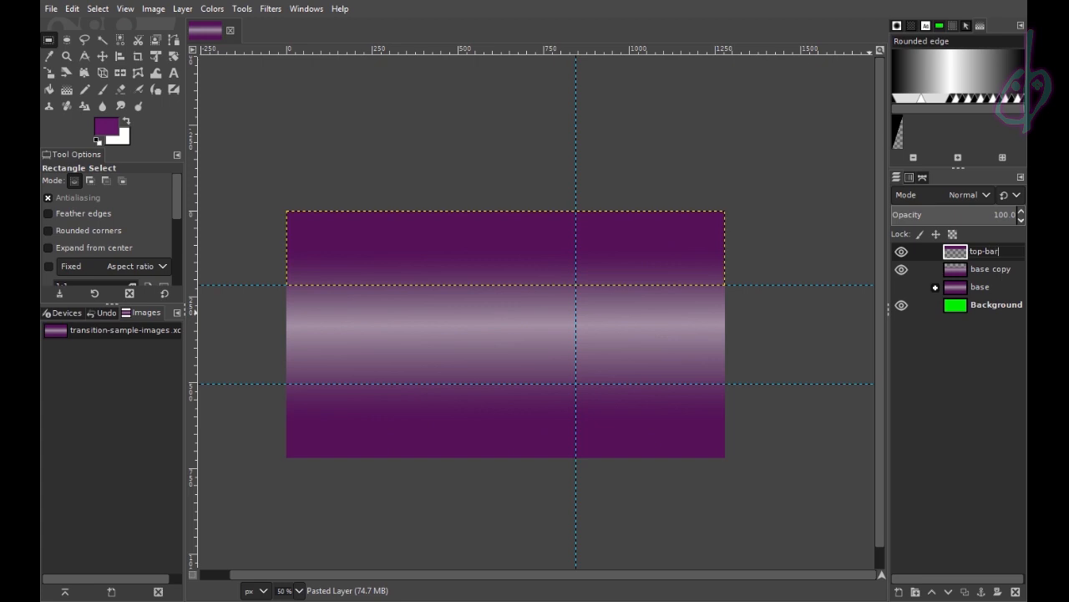
key("Return")
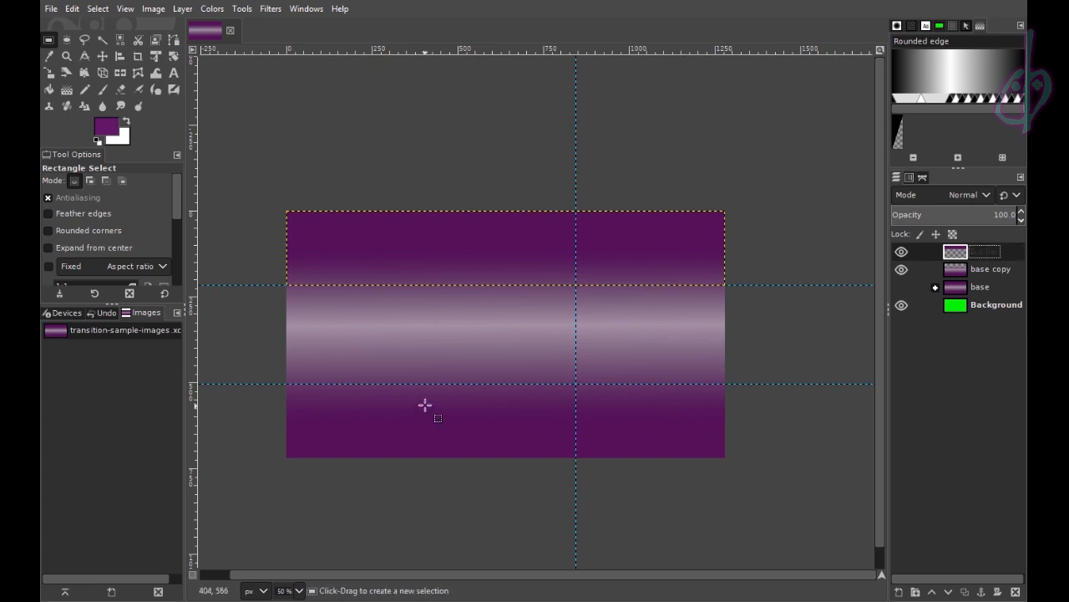
- Cut the strip below the lower horizontal guide out of the base copy layer into its own layer named bottom-bar
left_click(991, 269)
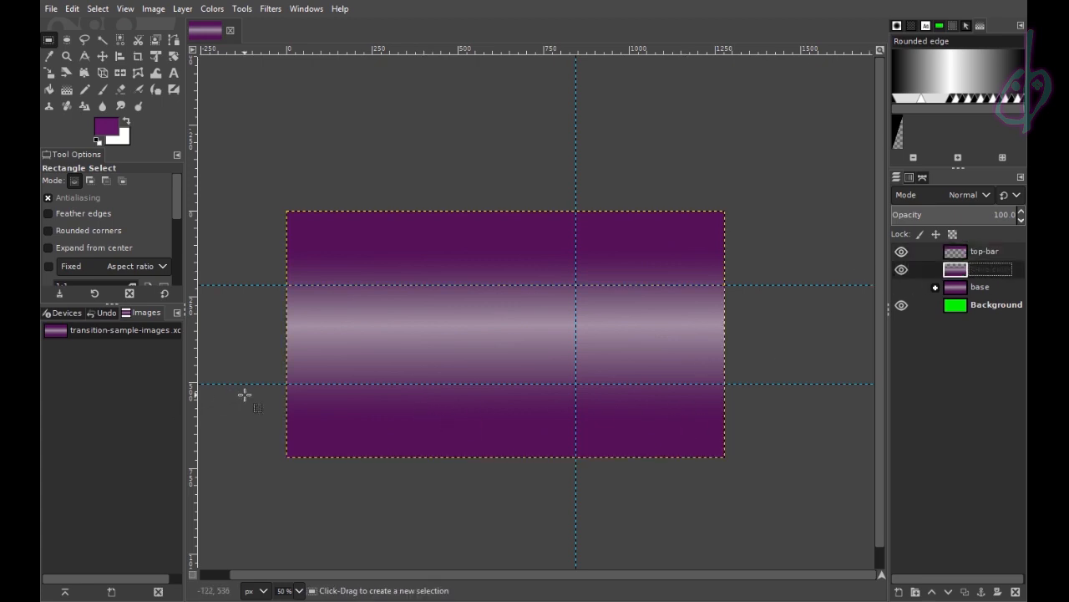
left_click_drag(770, 485, 240, 385)
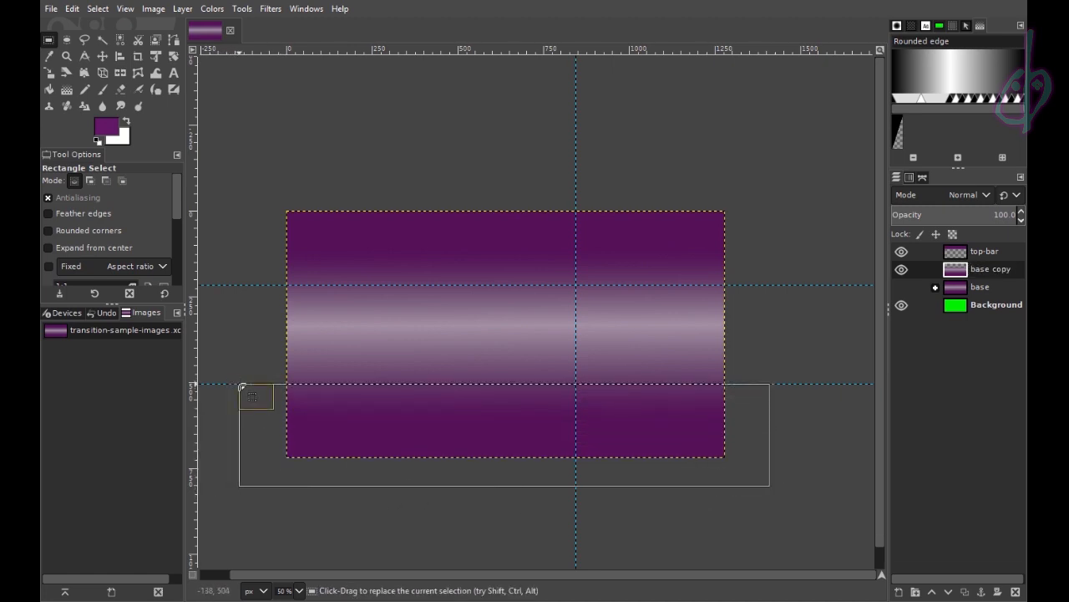
key("ctrl+x")
key("ctrl+v")
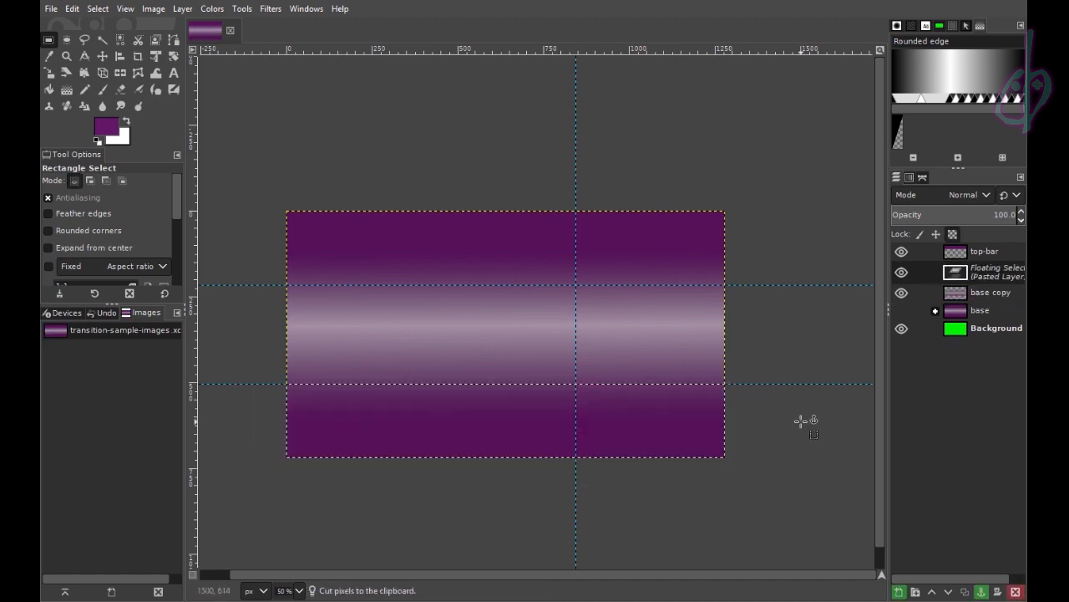
key("shift+ctrl+n")
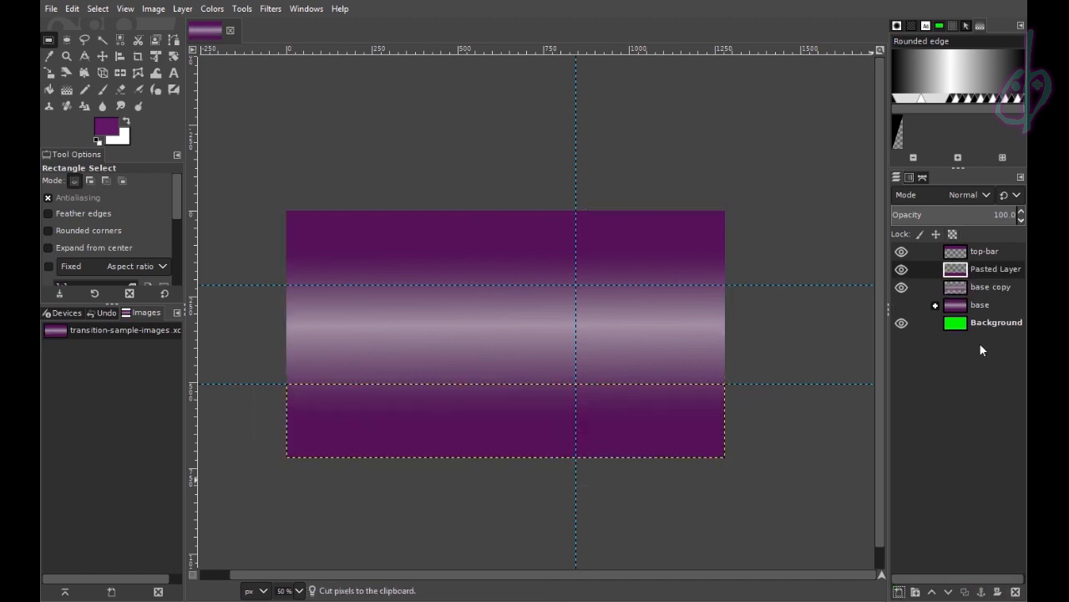
double_click(997, 269)
type("bottom-bar")
key("Return")
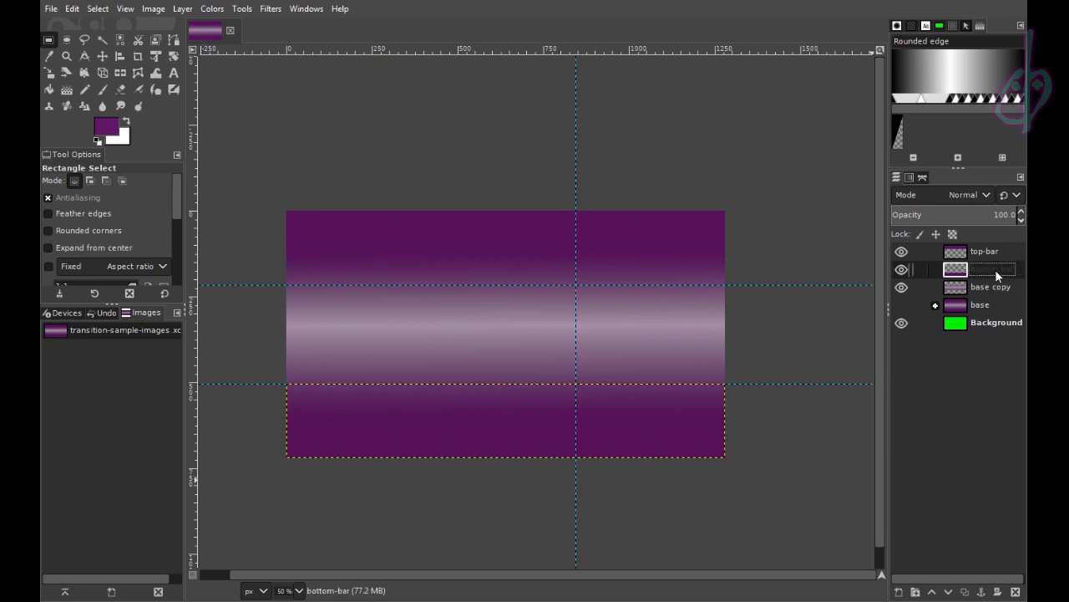
- Cut the middle section before the vertical guide from the base copy layer into its own layer named mid-left-bar
left_click(989, 305)
double_click(989, 288)
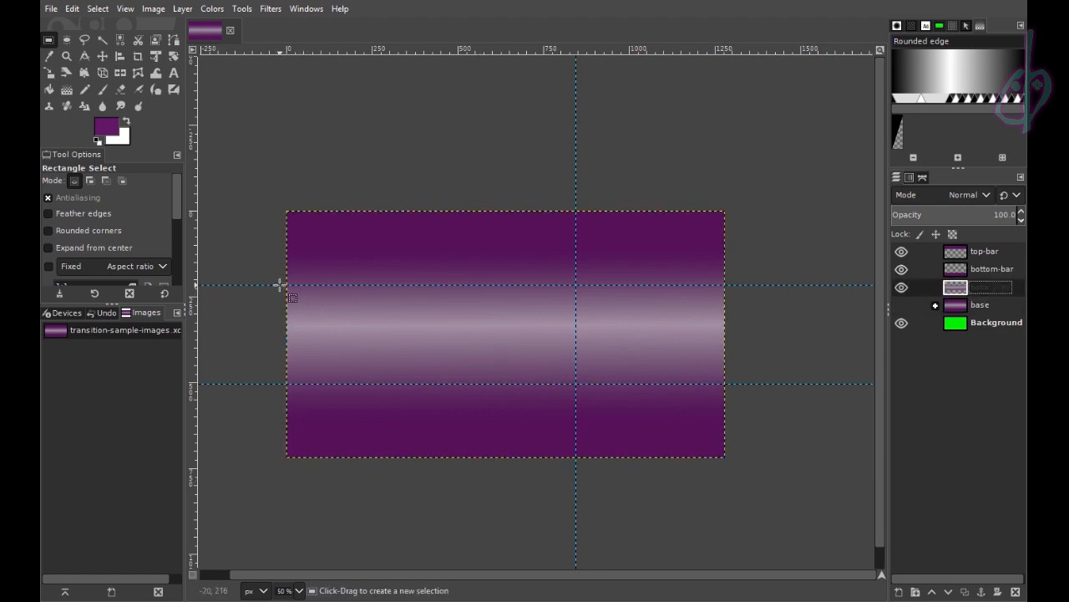
left_click_drag(281, 285, 574, 382)
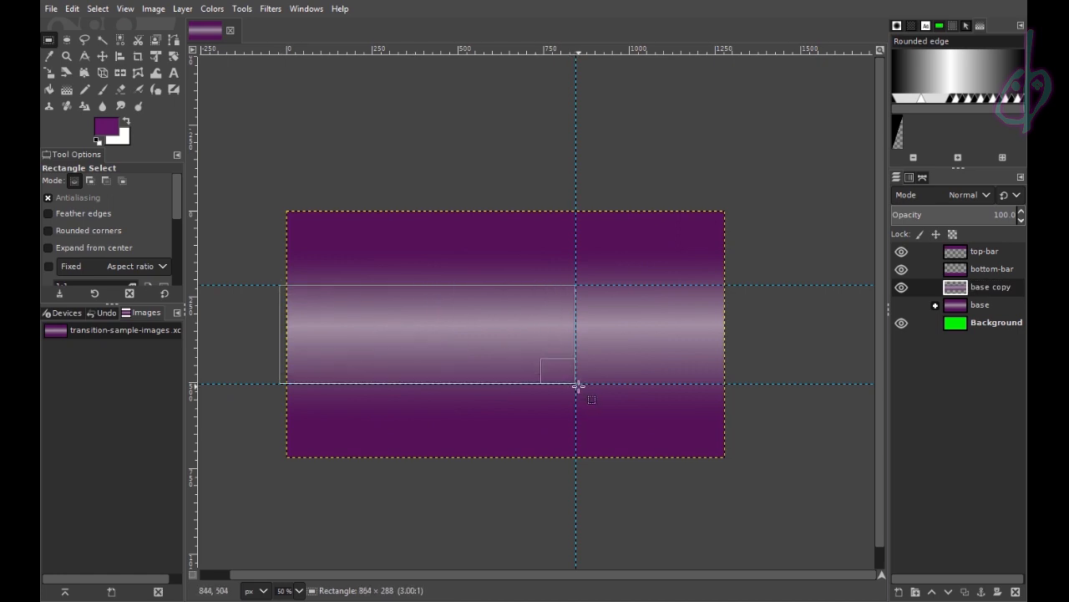
mouse_move(580, 386)
left_mouse_down()
mouse_move(556, 368)
mouse_move(574, 384)
left_mouse_up()
key("ctrl+x")
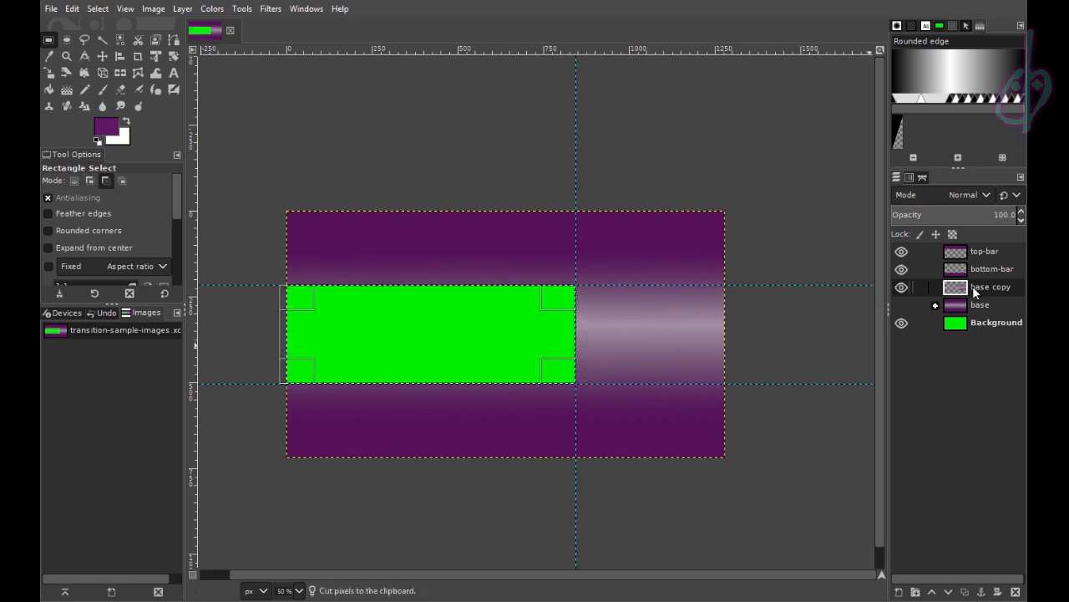
key("ctrl+v")
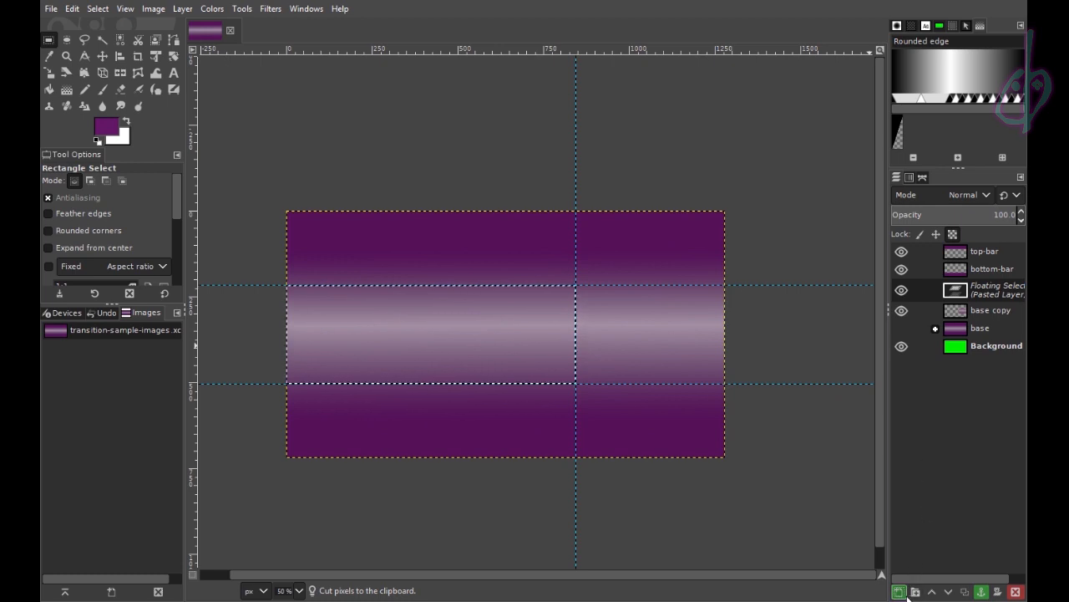
left_click(899, 591)
double_click(989, 287)
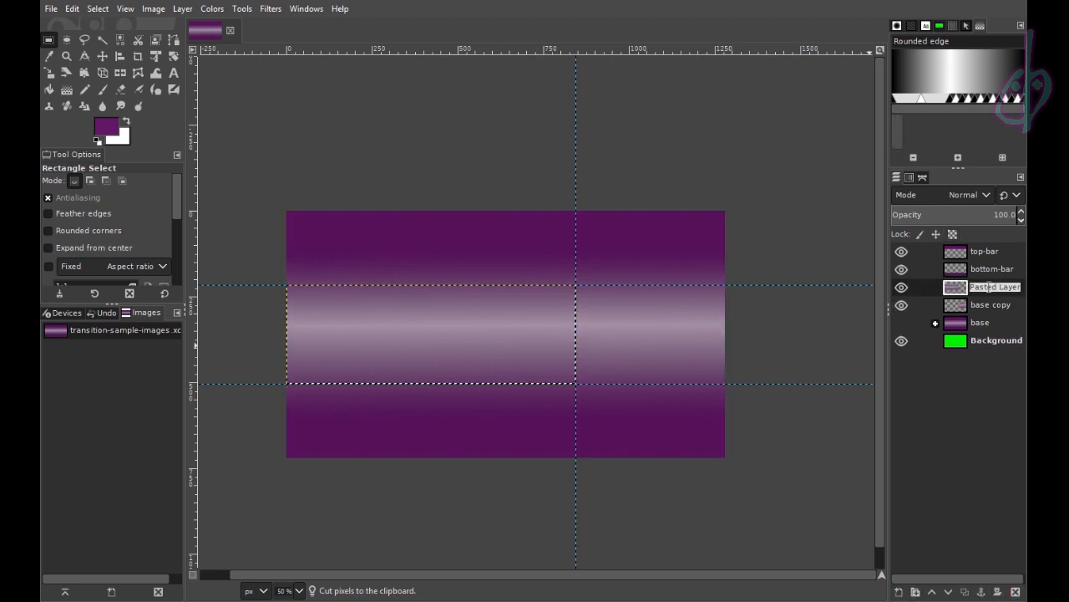
type("mi")
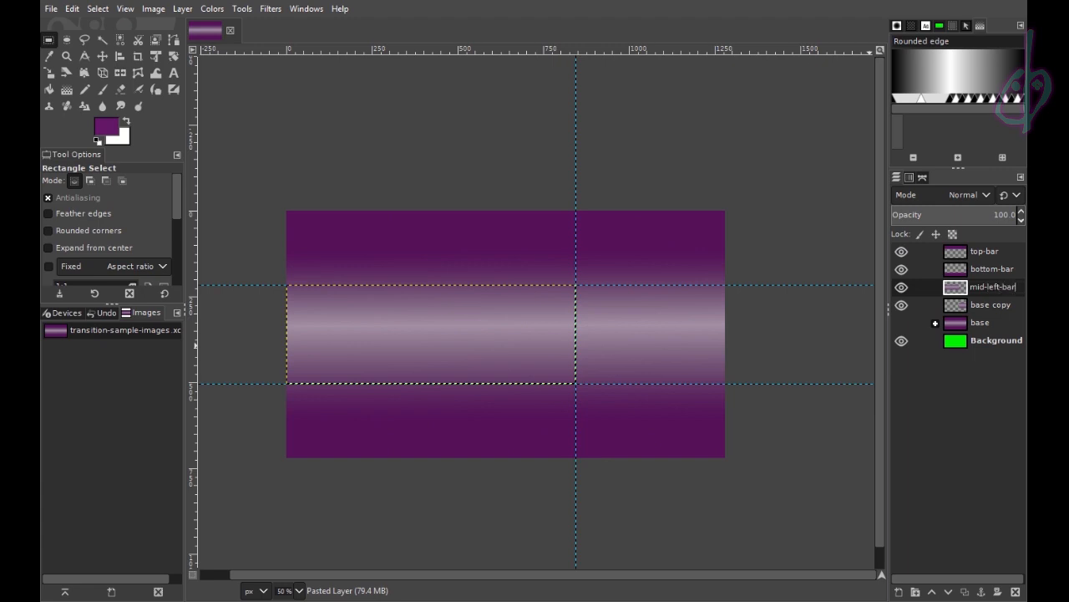
type("d-left-bar")
key("Return")
- Rename the remaining base copy layer as mid-right-bar
double_click(986, 306)
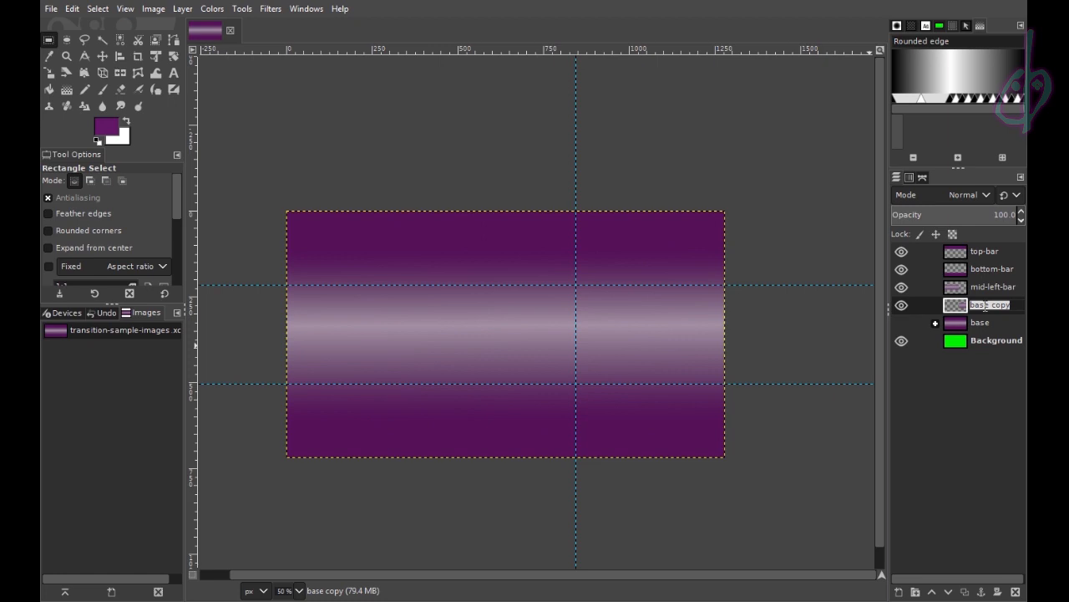
type("mid-right-bar")
key("Return")
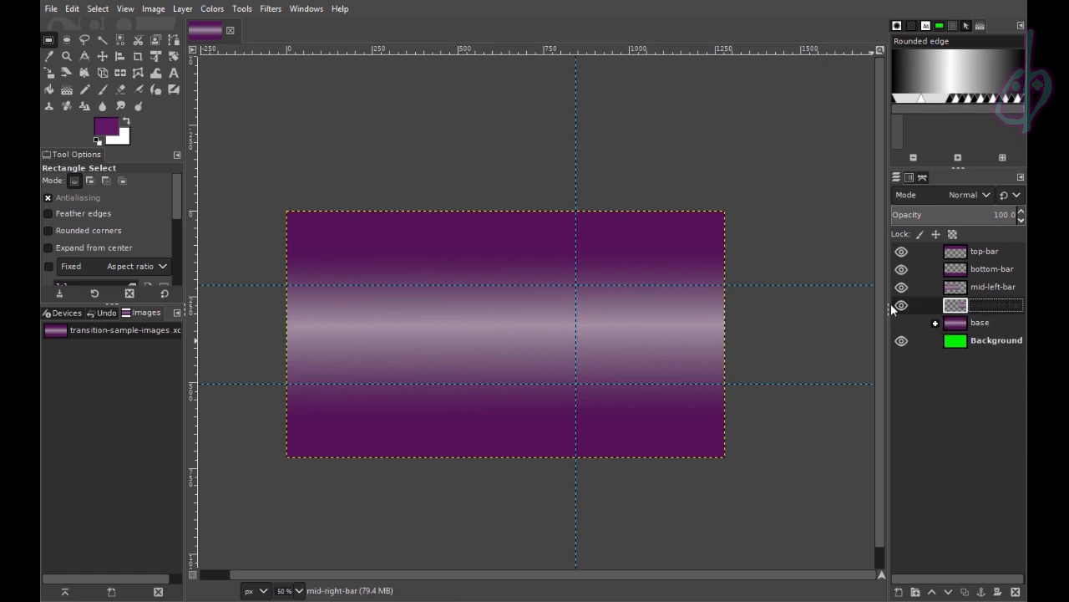
- Bring in chillbro-logo-info.png as a layer and position it in the middle section beyond the vertical guide
left_click(832, 301)
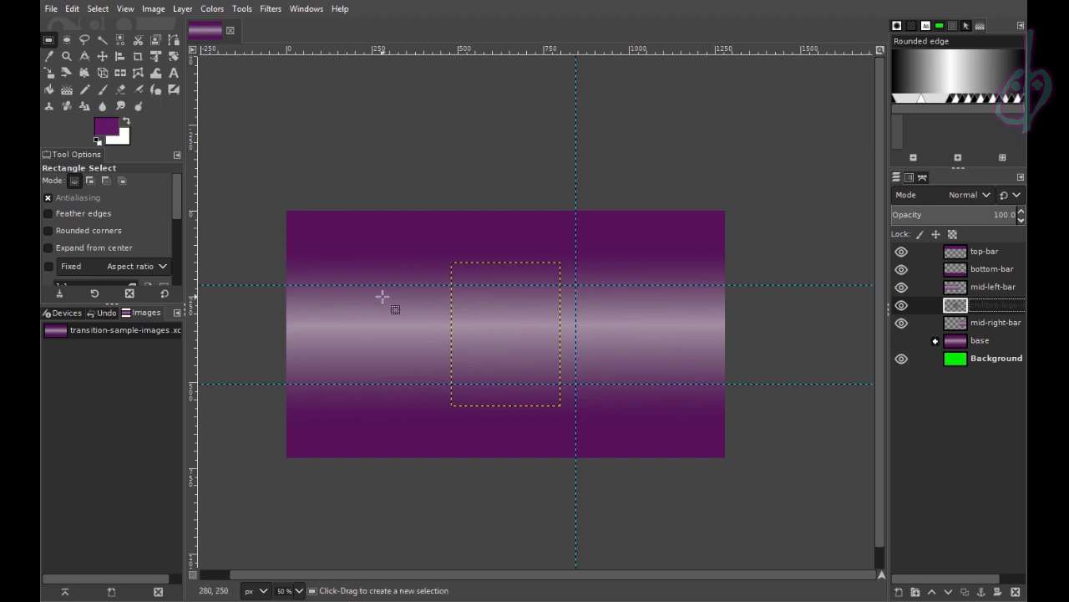
left_click(102, 56)
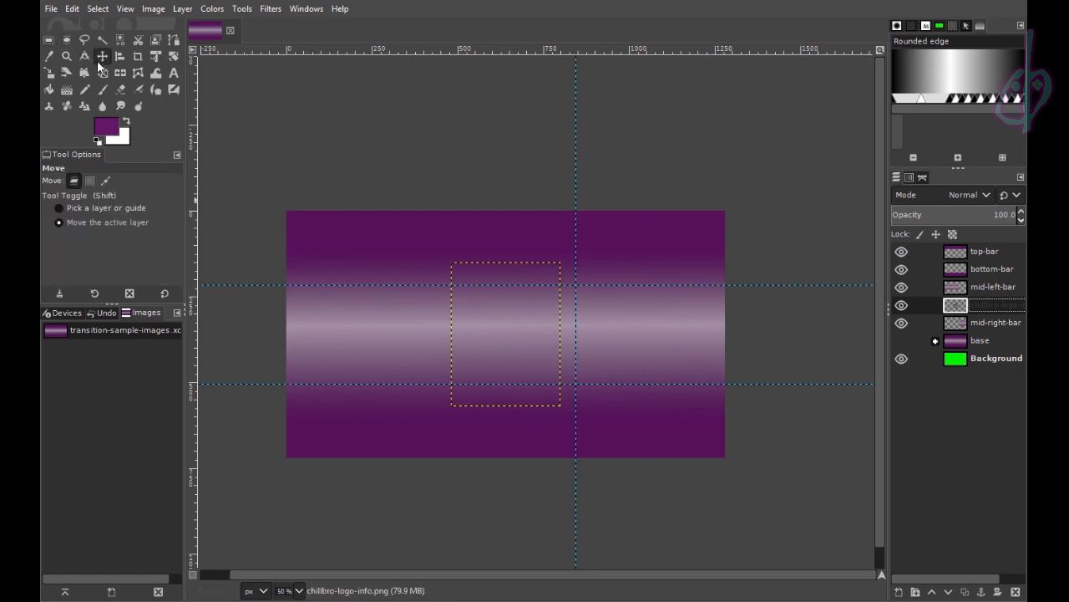
left_click_drag(486, 348, 620, 347)
key("Right")
key("Right")
key("Right")
key("Right")
key("Right")
key("Right")
key("Right")
key("Right")
key("Right")
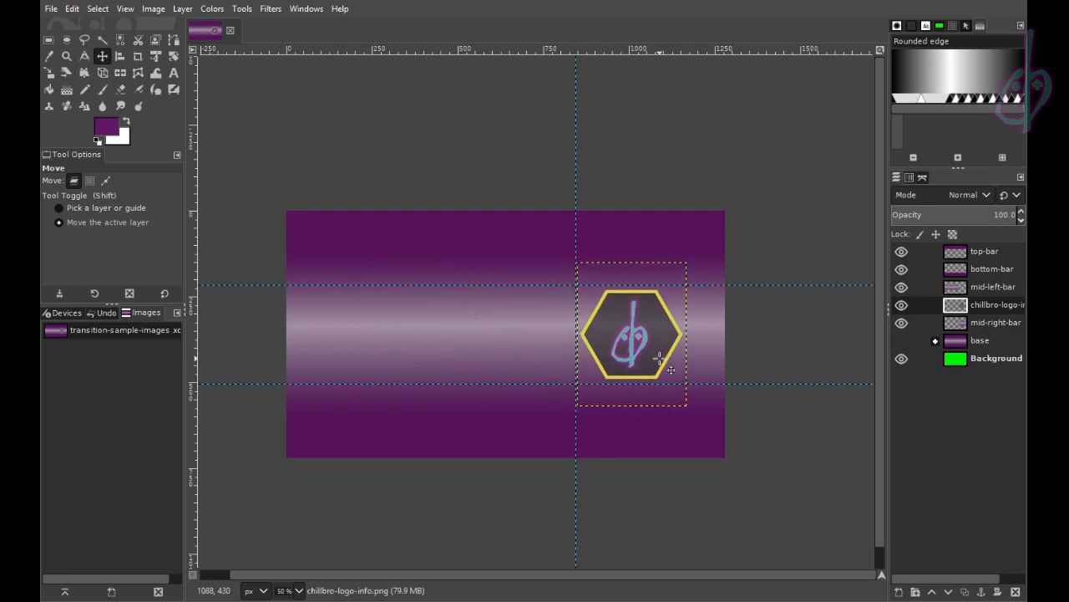
key("Right")
key("Right")
key("Right")
key("Right")
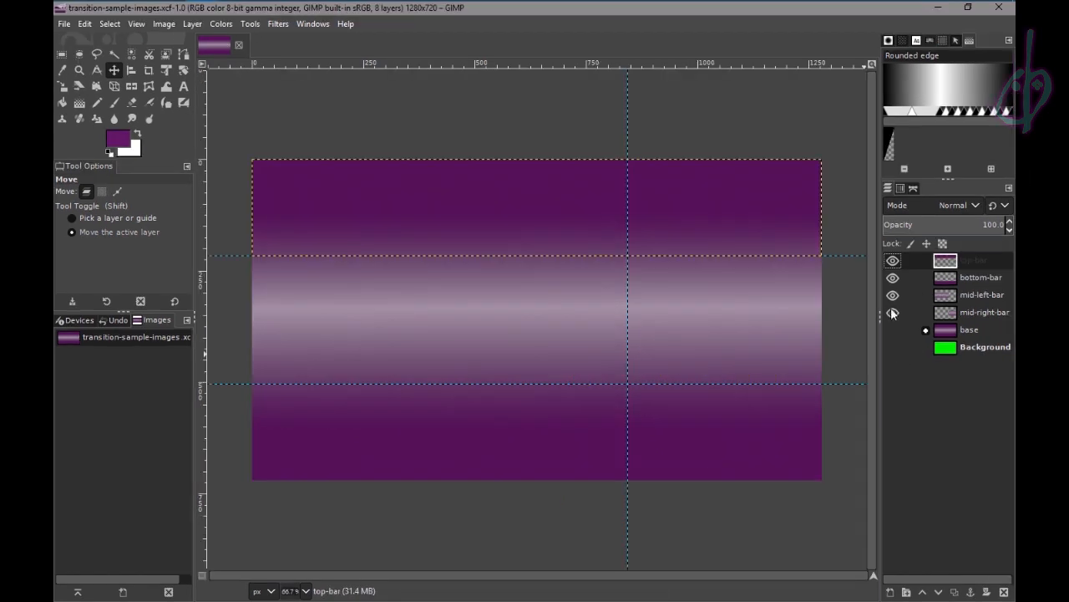
- Hide all four bar layers and show only the green Background layer, making it the active layer
left_click(892, 313)
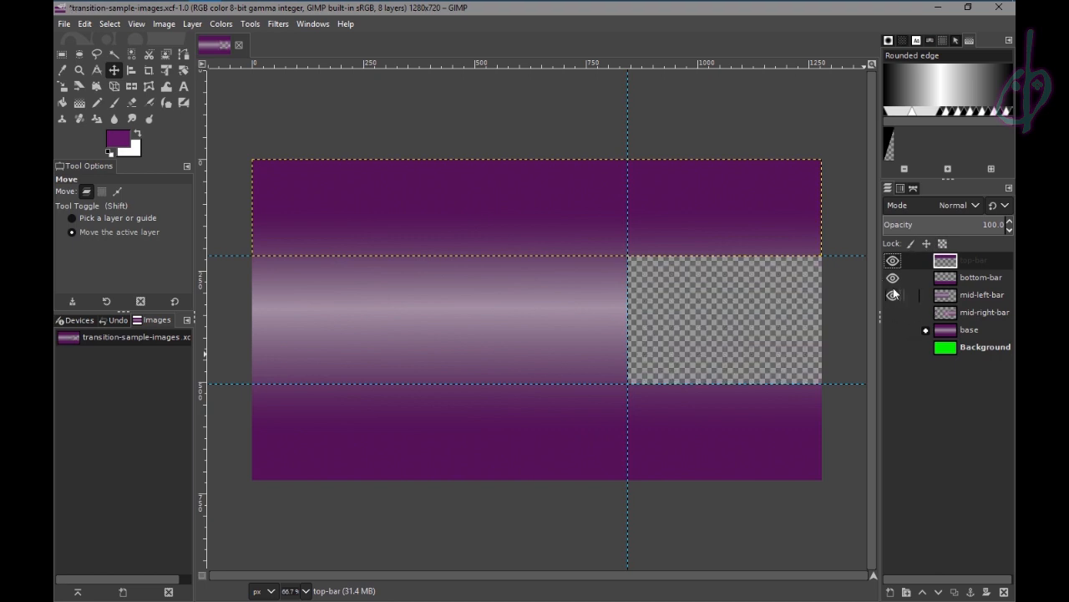
left_click_drag(892, 294, 892, 260)
left_click(894, 347)
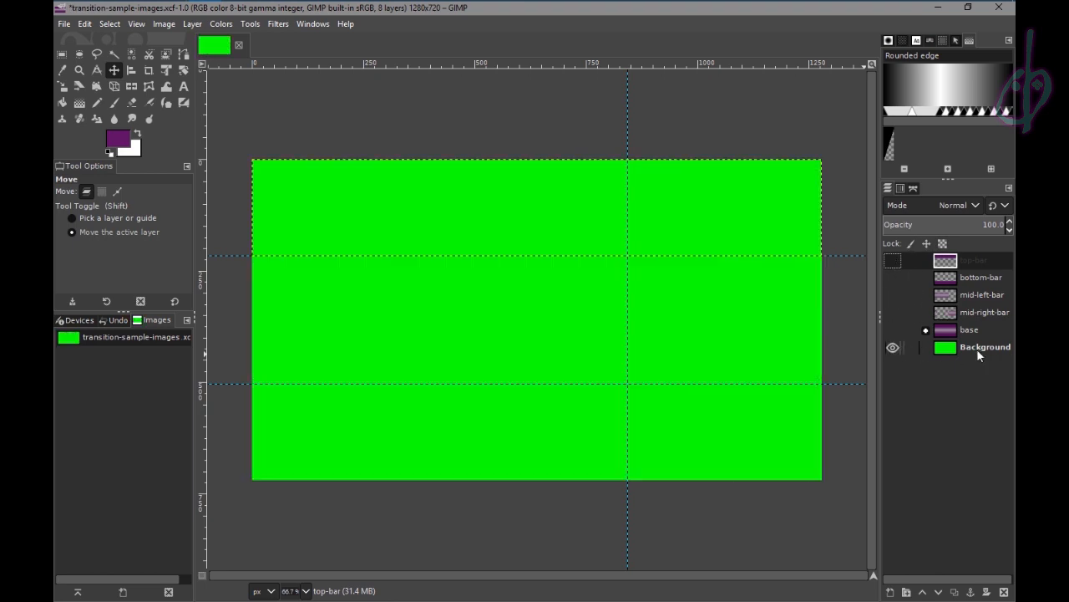
double_click(978, 347)
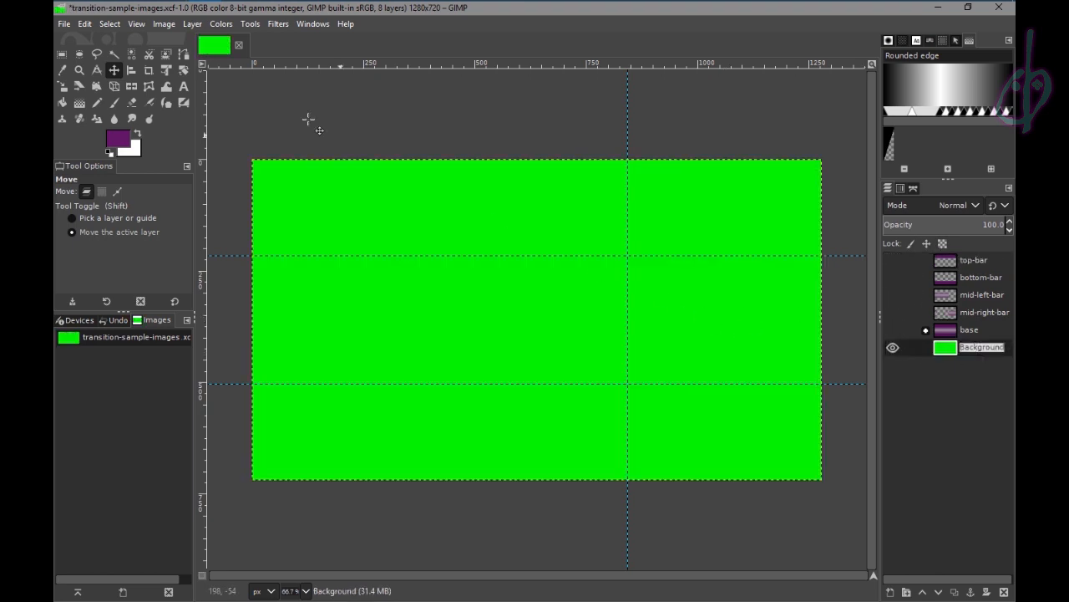
- Export the green background as green-bg.png in the transition-sample folder, replacing the existing file and keeping the current PNG options
left_click(63, 24)
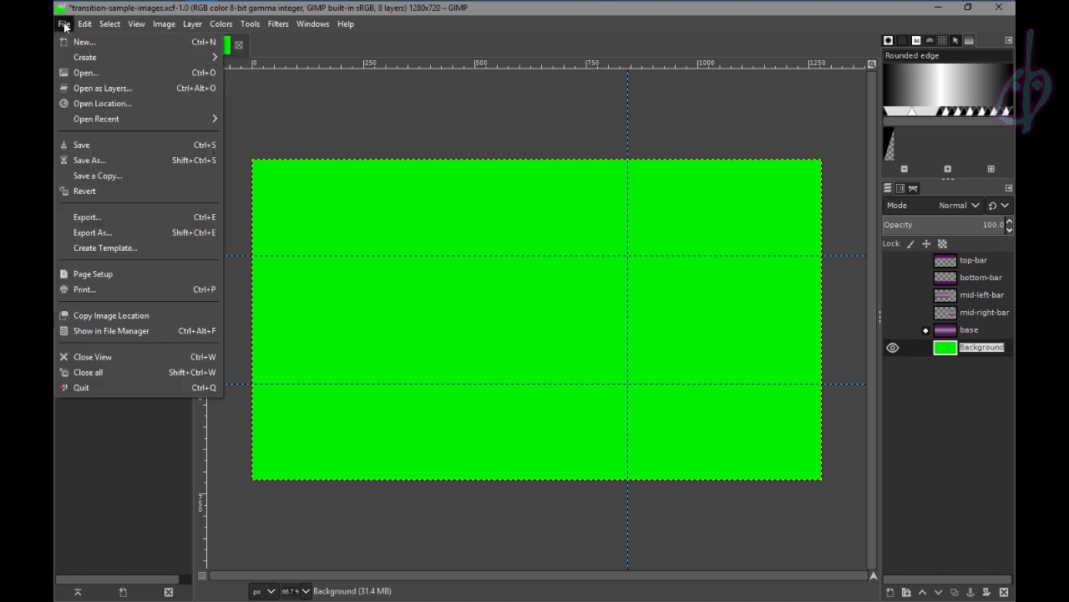
left_click(119, 234)
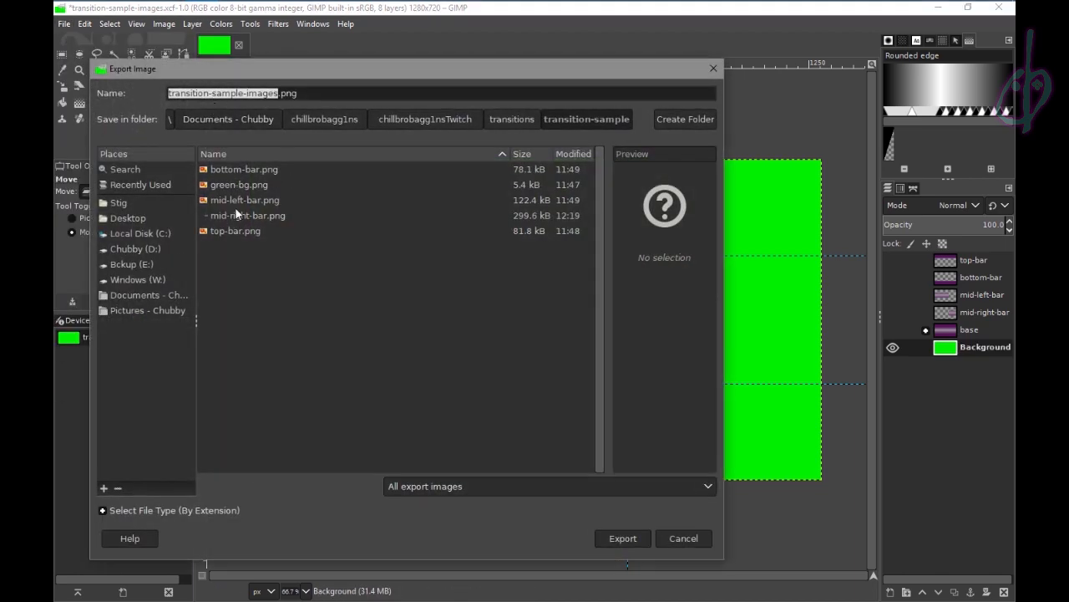
left_click(235, 184)
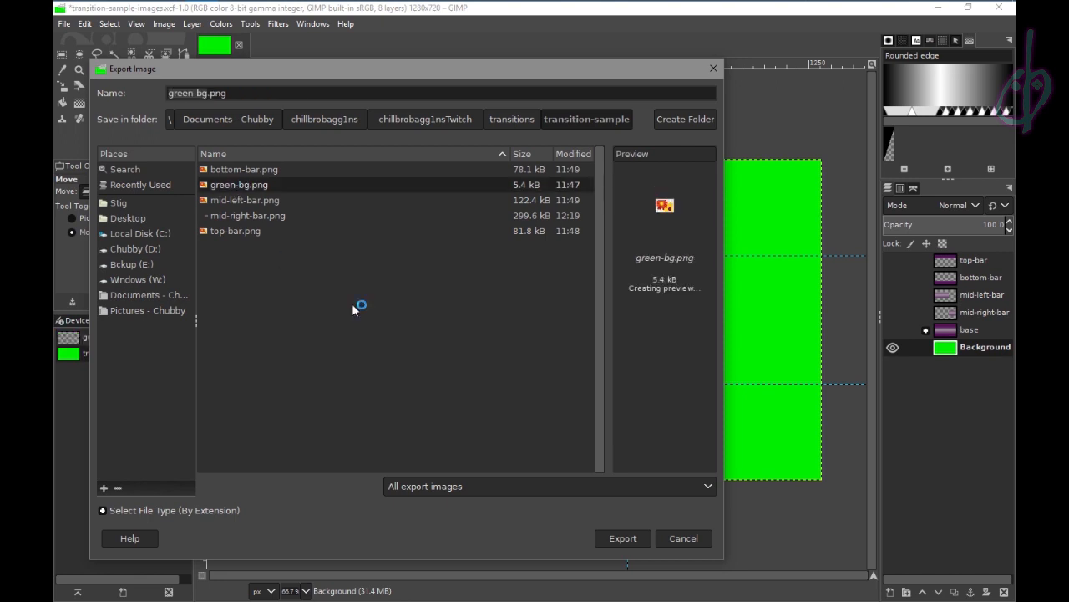
left_click(625, 538)
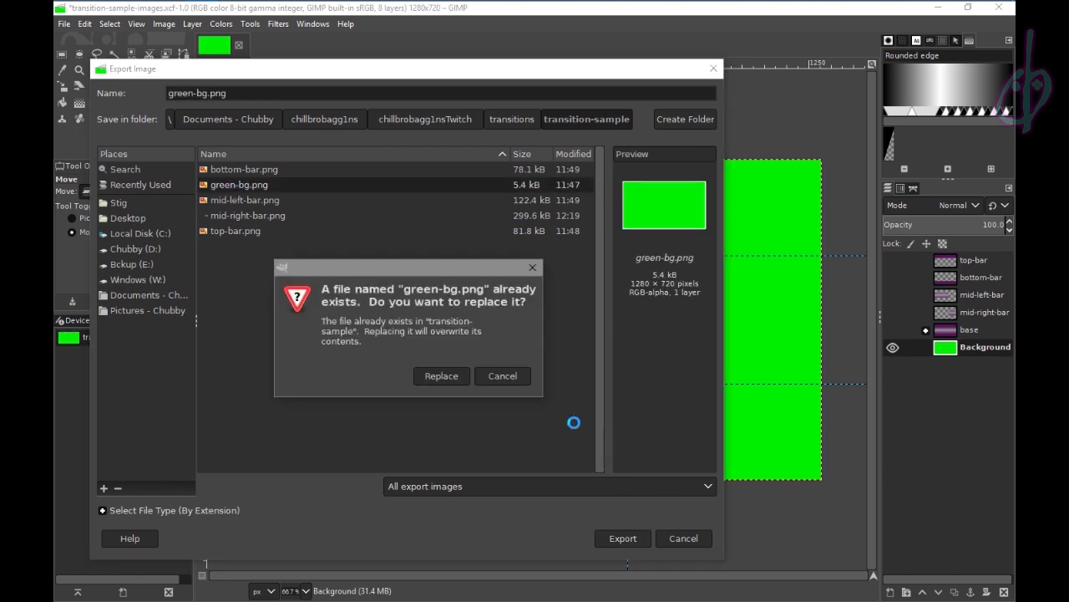
left_click(442, 375)
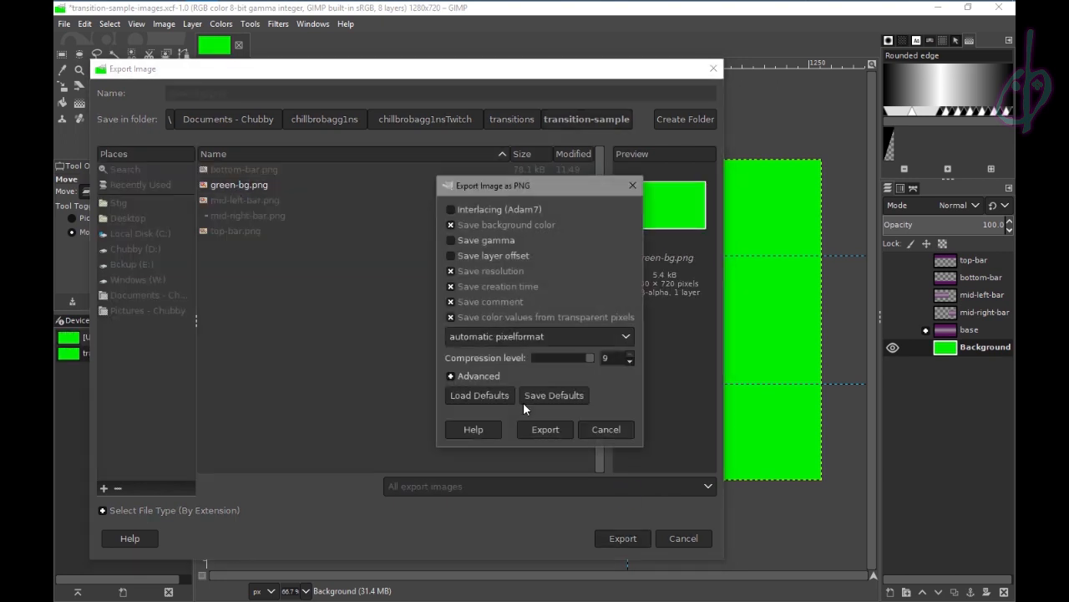
left_click(546, 428)
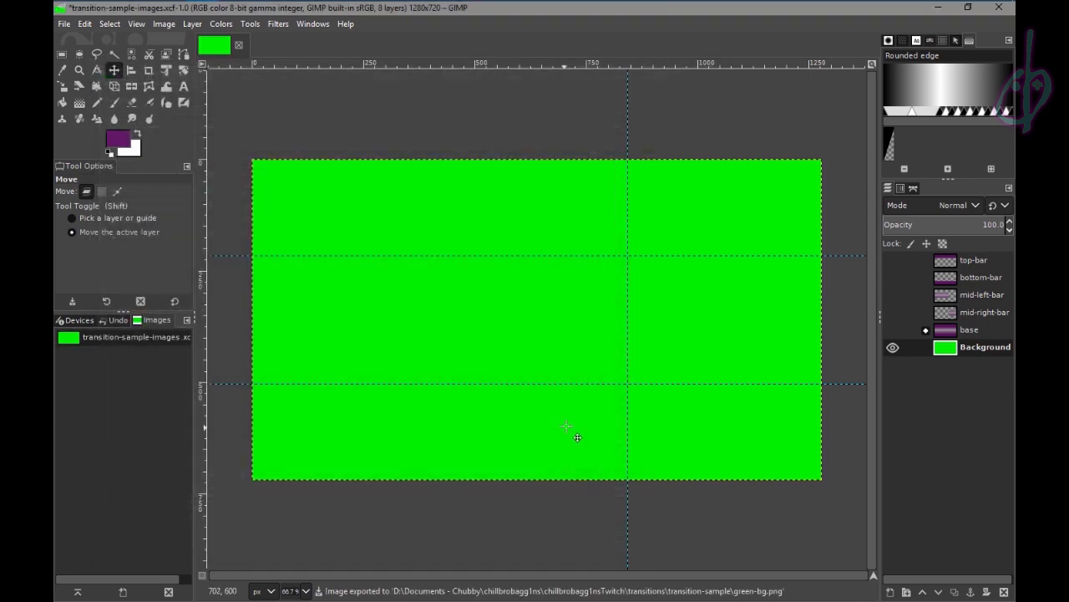
- Hide the green Background layer and show only the mid-right-bar layer, making it the active layer
left_click(893, 348)
left_click(892, 312)
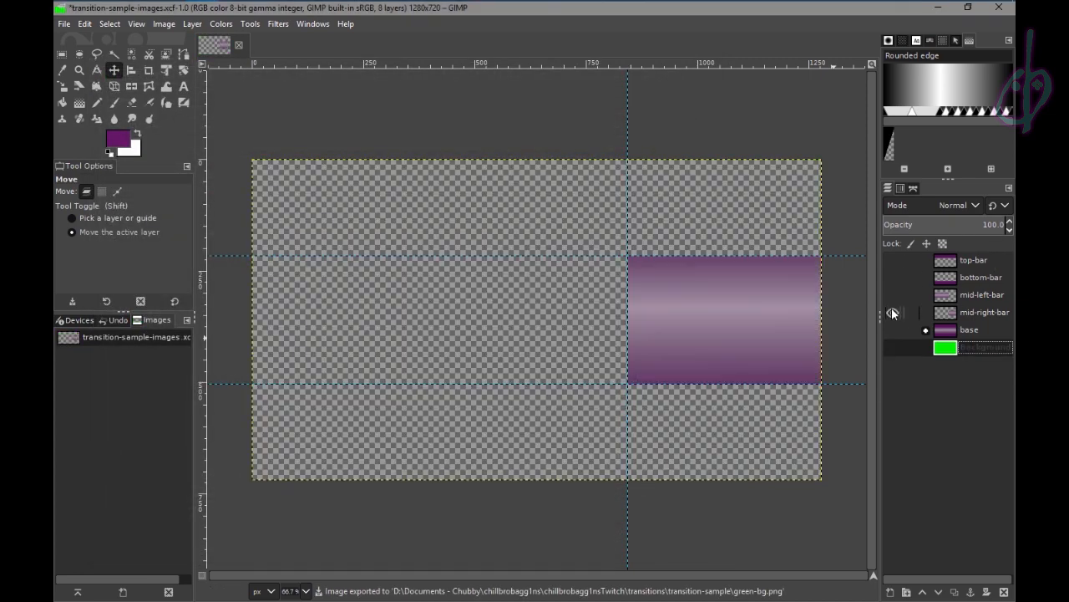
left_click(986, 312)
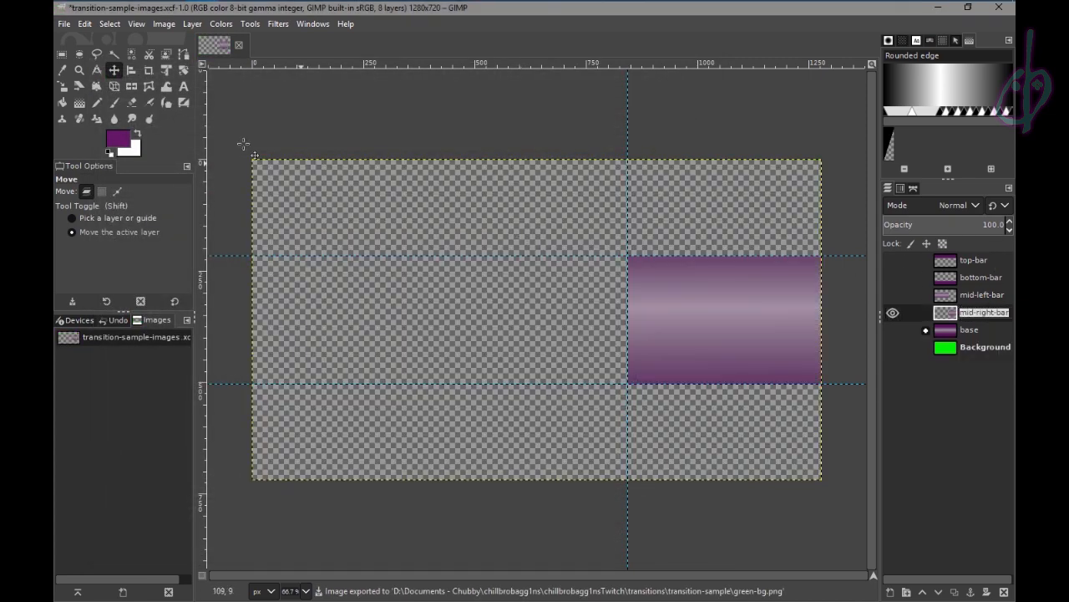
- Export the visible layer as mid-right-bar.png in the transition-sample folder, replacing the existing file and keeping the current PNG options
left_click(63, 23)
left_click(110, 235)
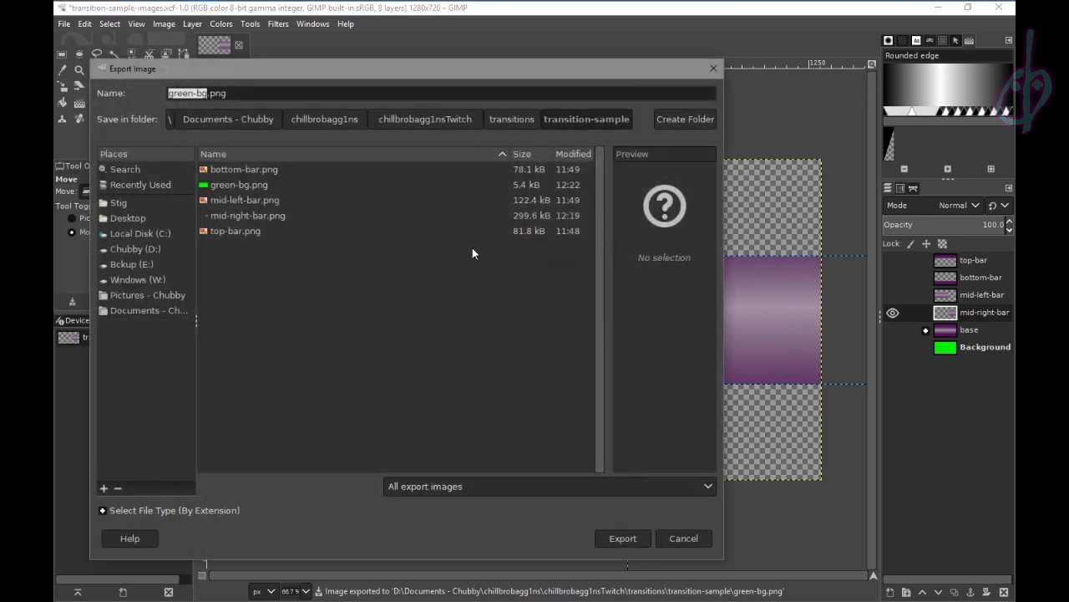
type("mid-right-bar")
left_click(640, 539)
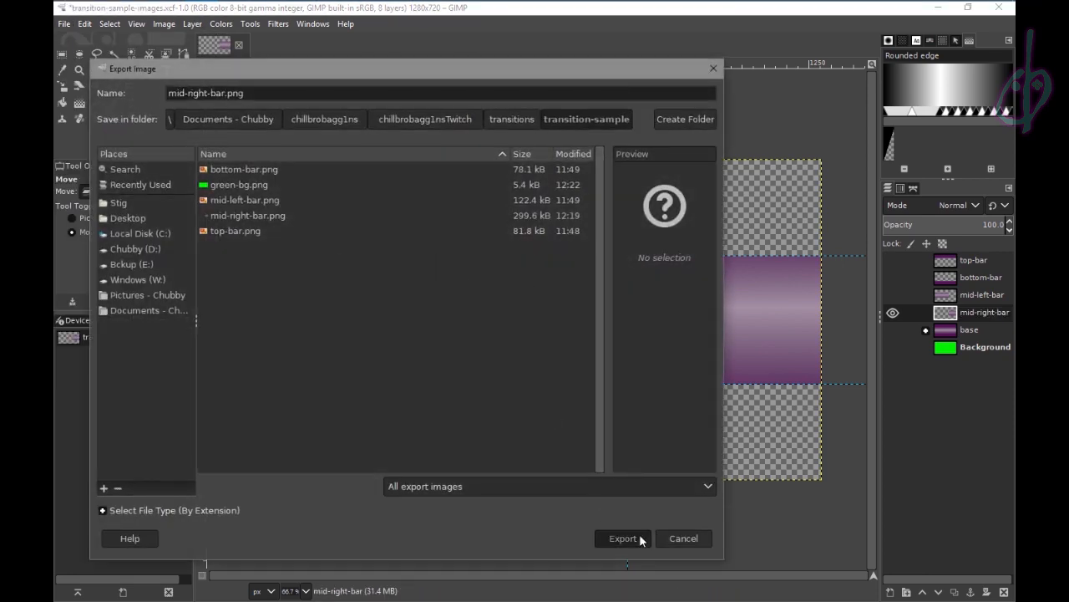
left_click(464, 379)
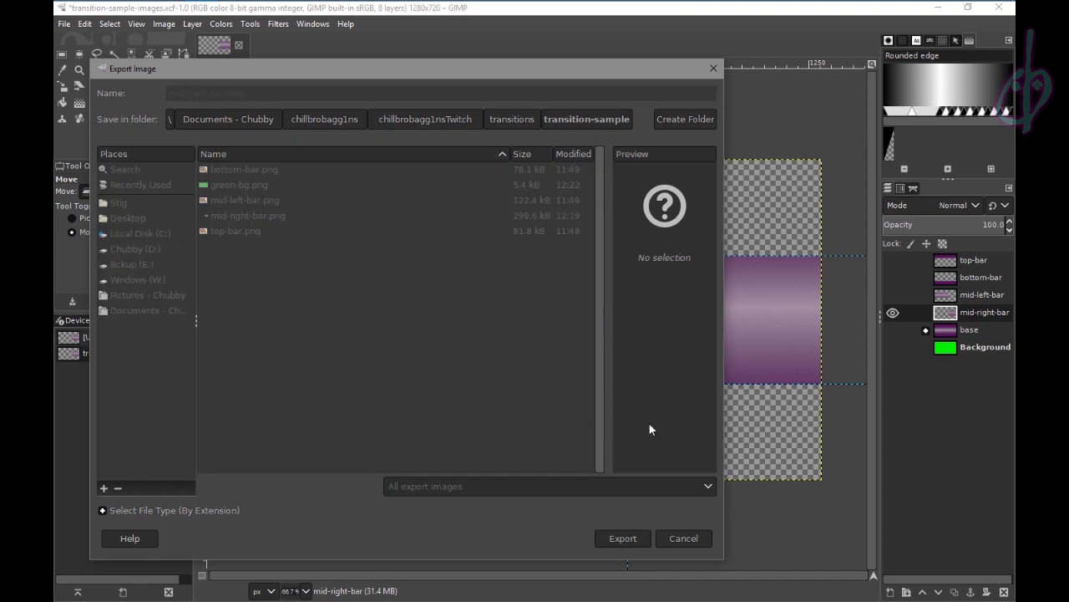
left_click(545, 429)
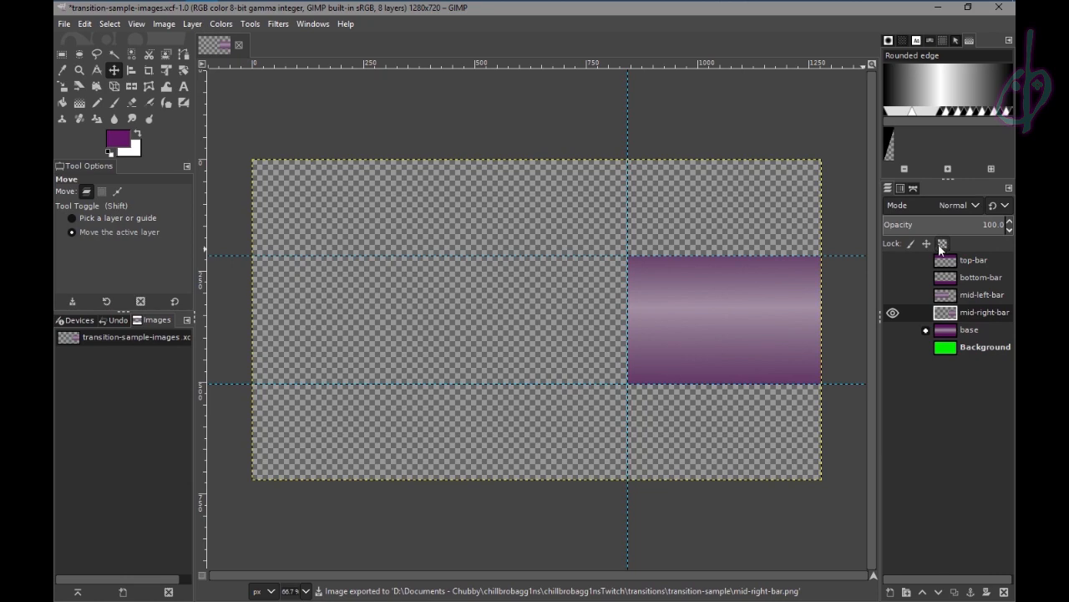
- Show only the mid-left-bar layer, hiding mid-right-bar, and make it the active layer
left_click(892, 295)
left_click(892, 312)
left_click(1002, 298)
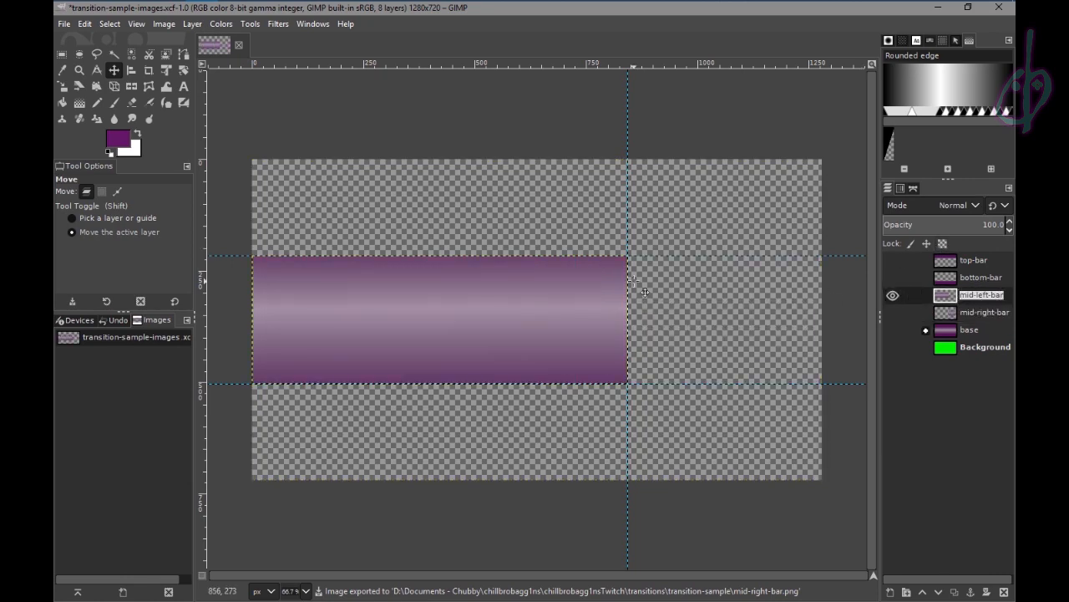
- Export the visible layer as mid-left-bar.png in the transition-sample folder, replacing the existing file and keeping the current PNG options
left_click(64, 23)
left_click(123, 232)
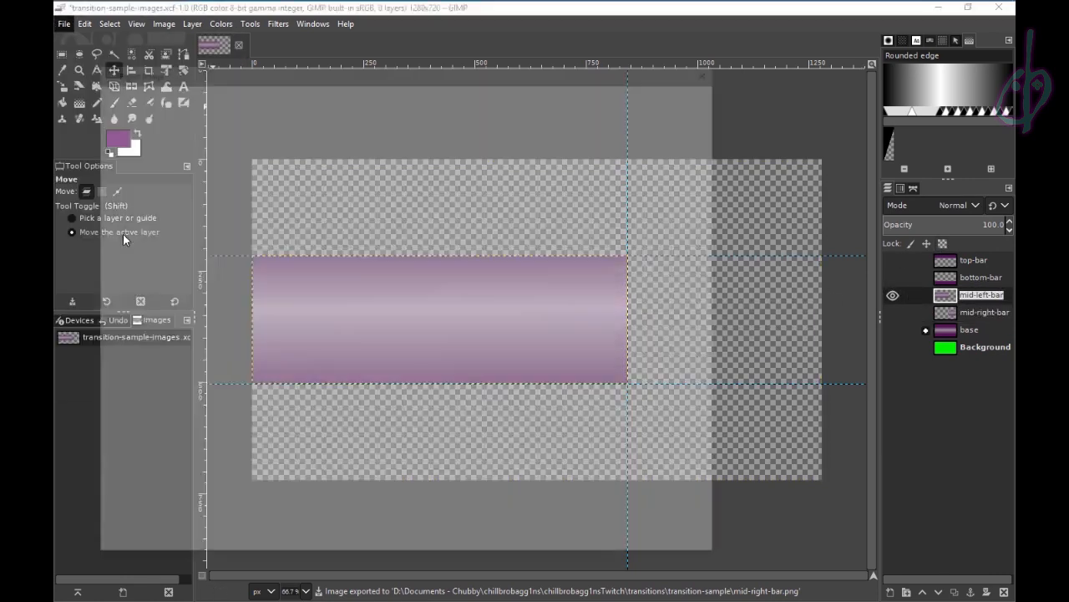
type("mid-left-bar")
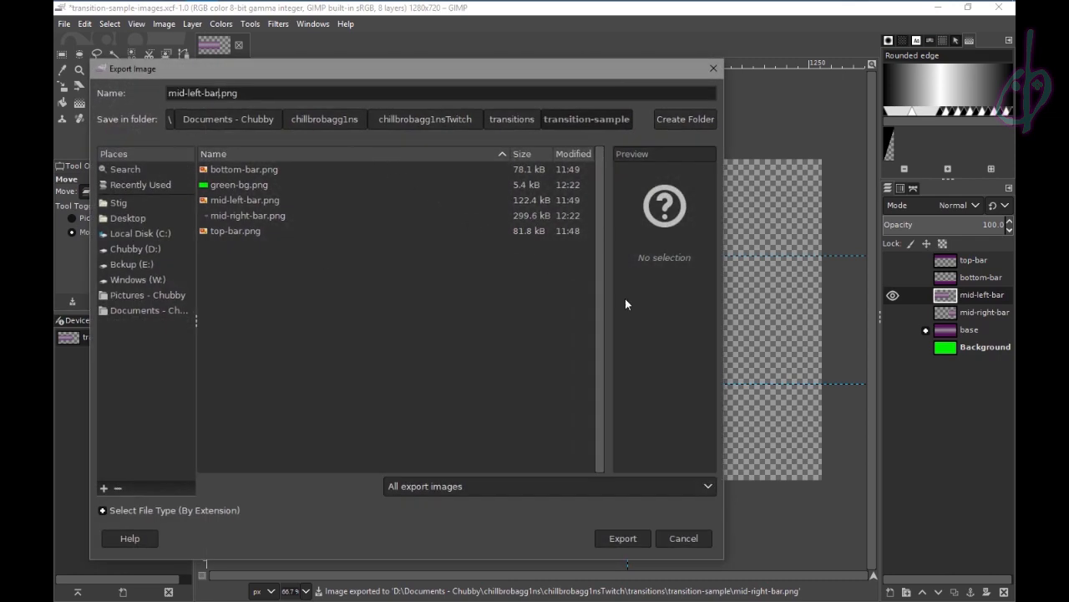
left_click(617, 539)
left_click(444, 375)
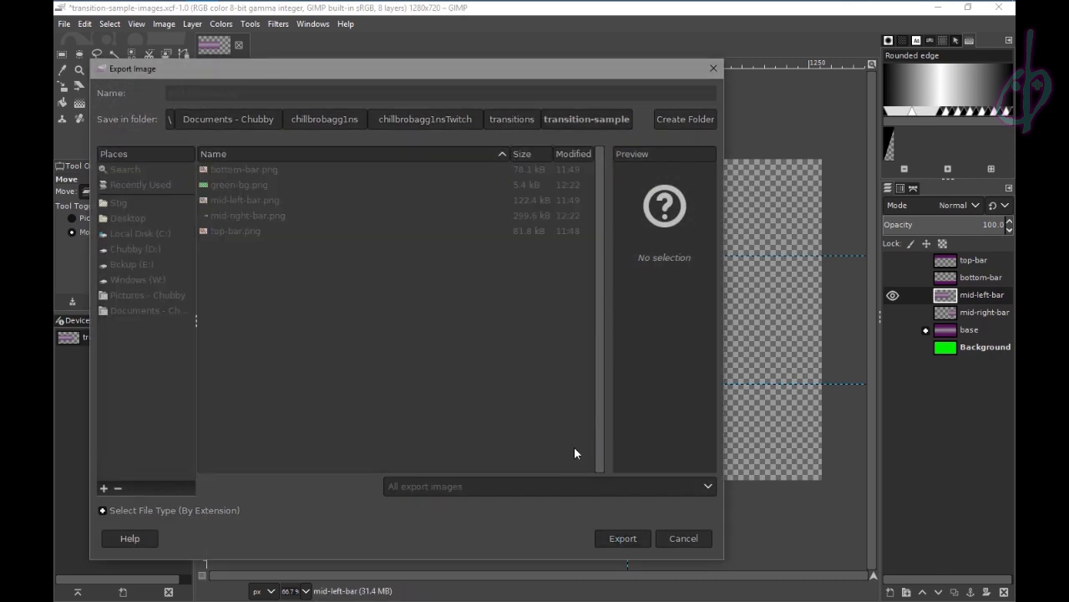
left_click(545, 428)
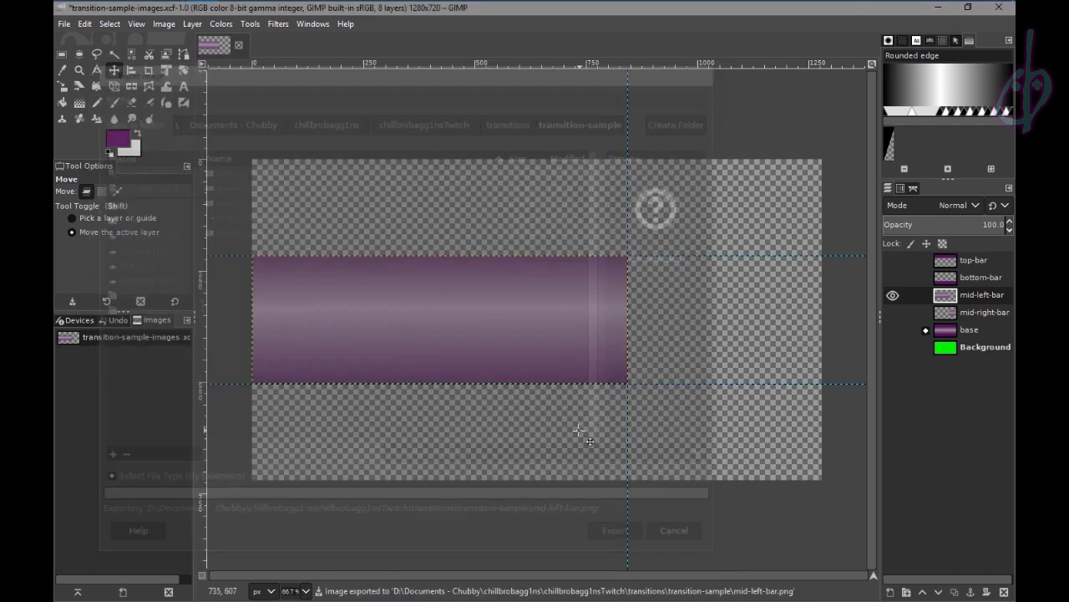
- Make bottom-bar the active layer and show only it, hiding mid-left-bar
left_click(947, 279)
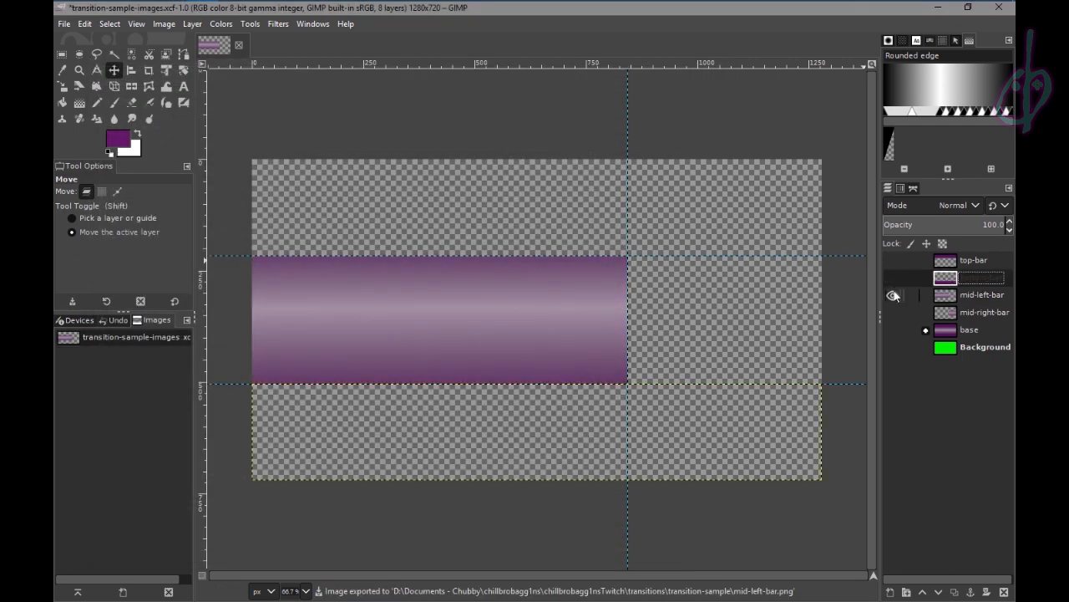
left_click(893, 295)
left_click(893, 278)
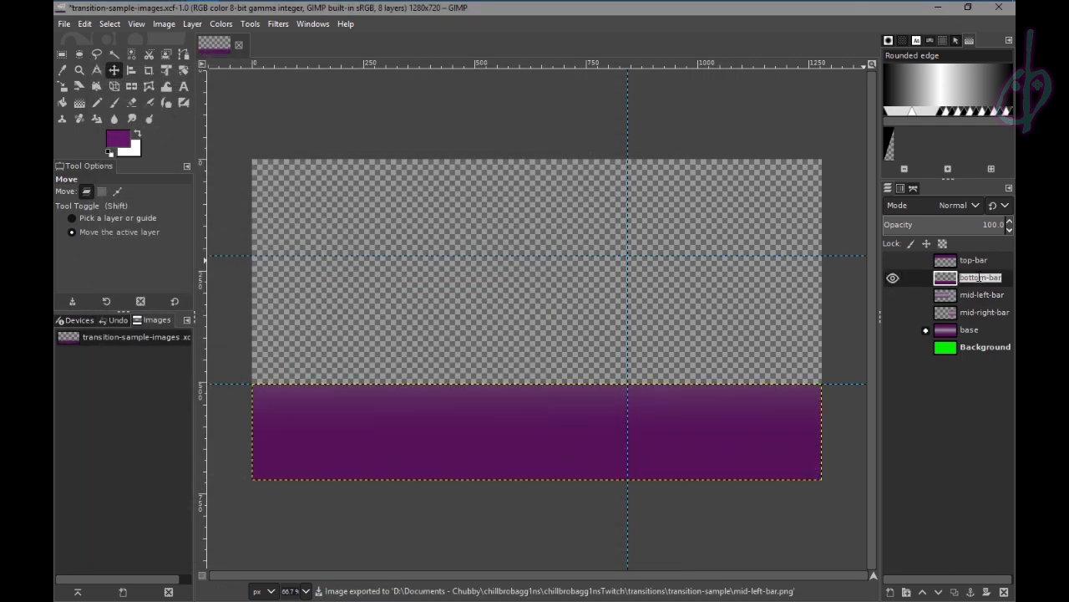
- Export the visible layer as bottom-bar.png in the transition-sample folder, replacing the existing file and keeping the current PNG options
left_click(61, 23)
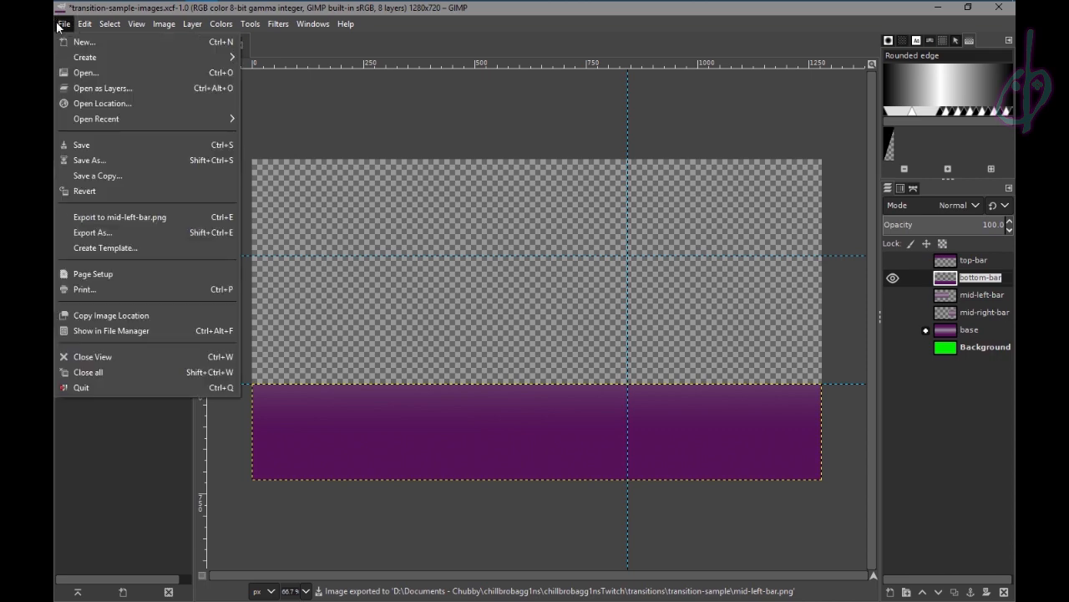
left_click(138, 233)
type("bottom-bar")
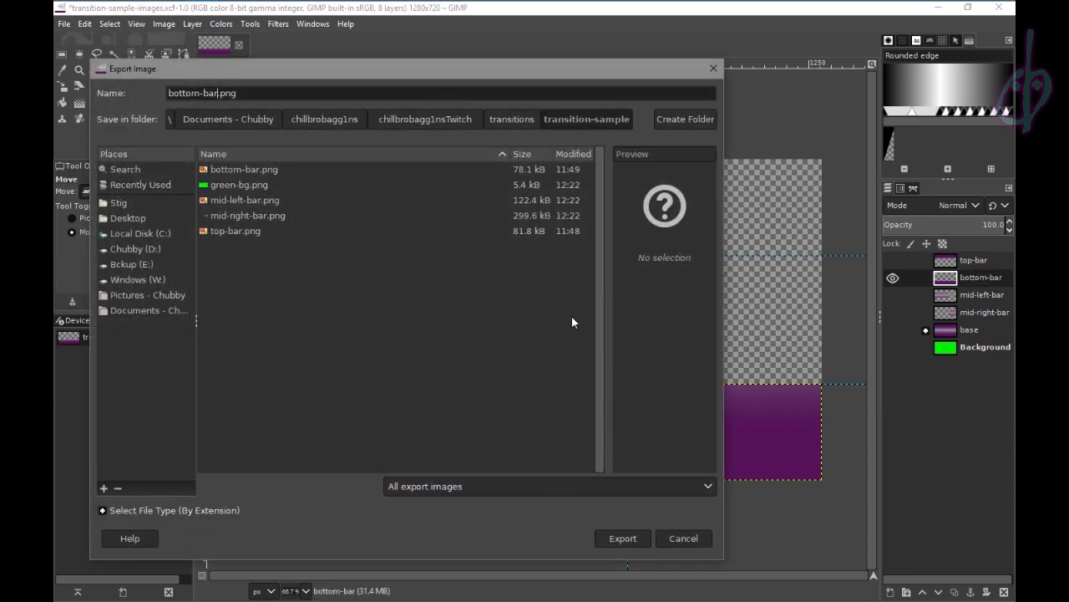
left_click(643, 543)
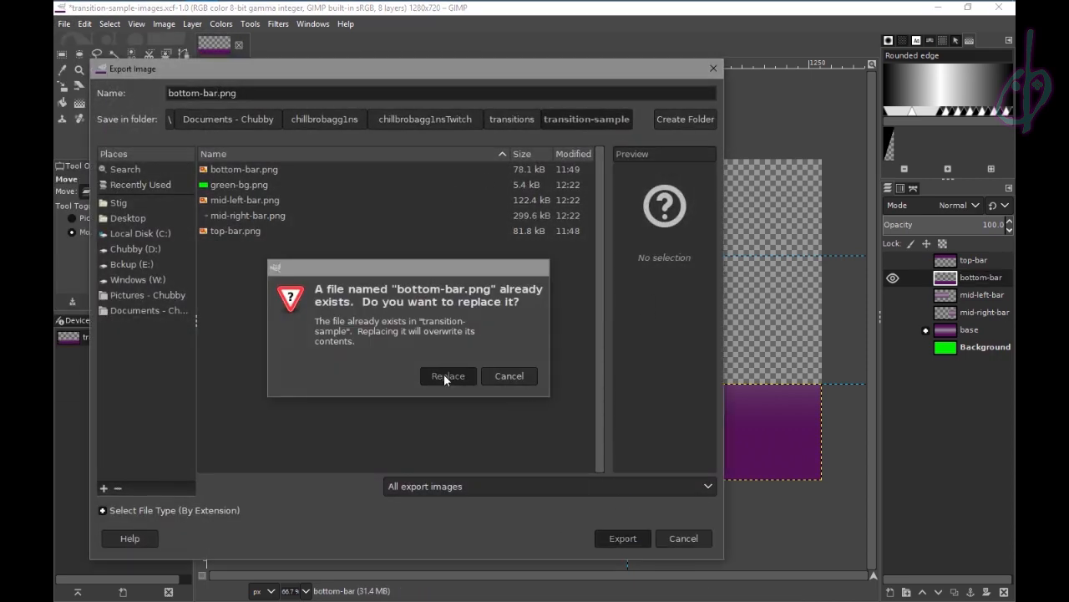
left_click(443, 374)
left_click(539, 428)
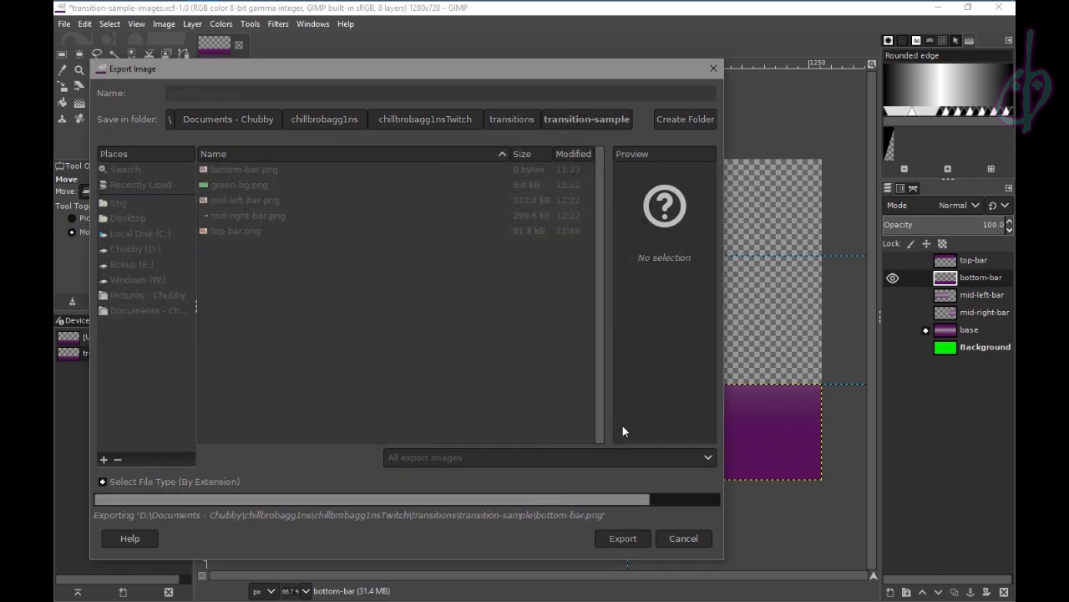
- Hide bottom-bar and show only the top-bar layer, making it the active layer
left_click(892, 277)
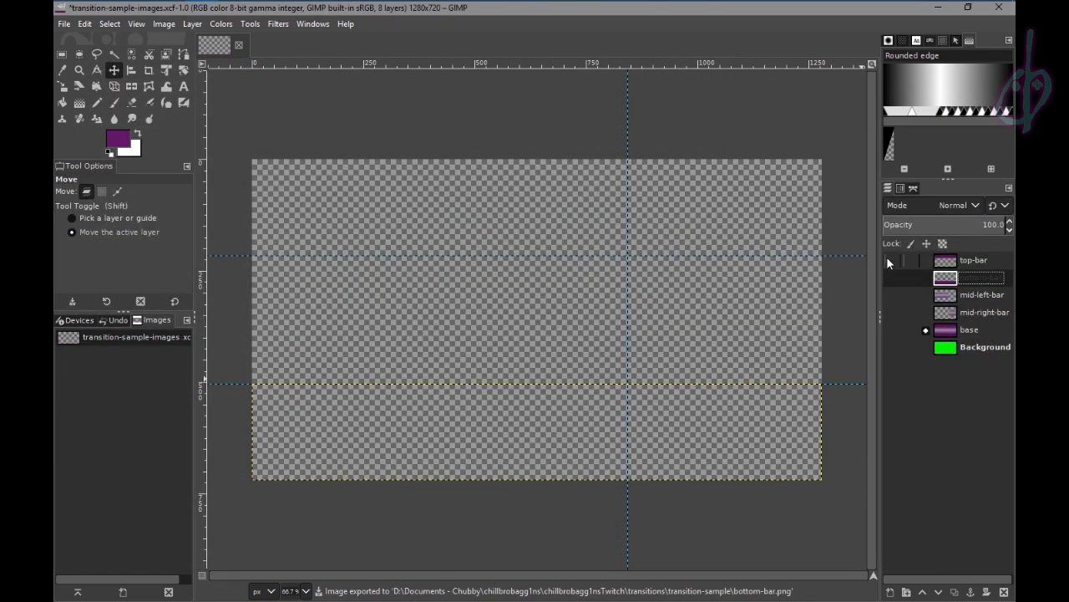
left_click(891, 259)
double_click(976, 260)
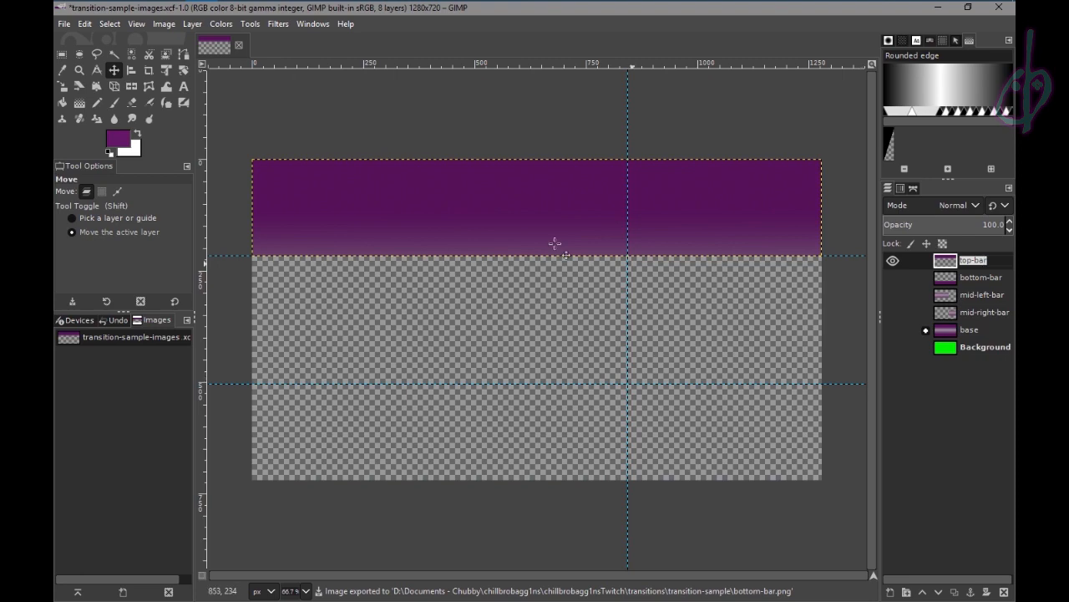
- Export the visible layer as top-bar.png in the transition-sample folder, replacing the existing file and keeping the current PNG options
left_click(64, 23)
left_click(94, 234)
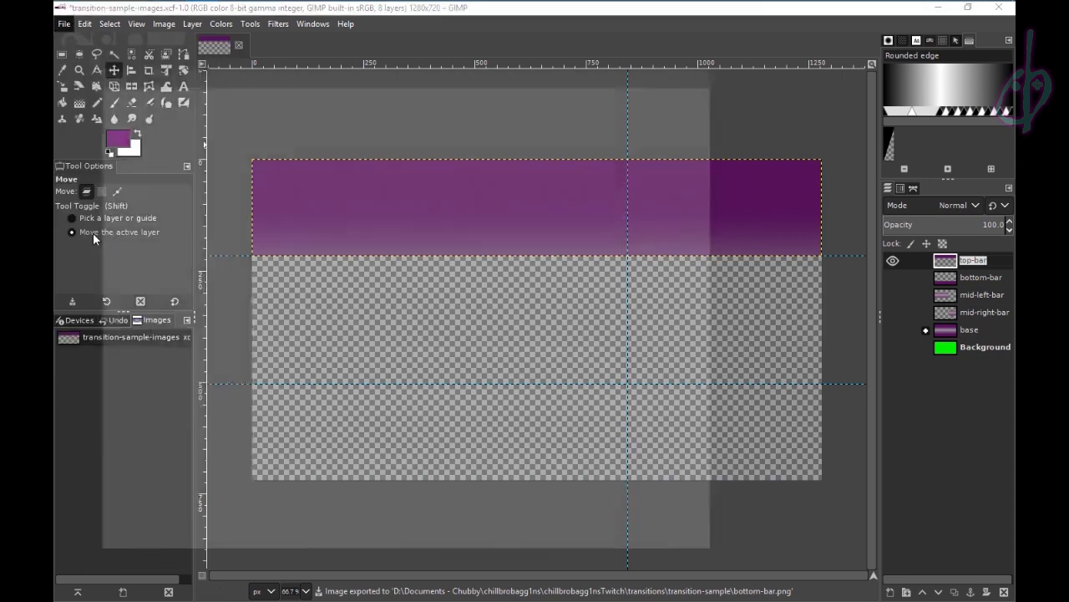
type("top-bar")
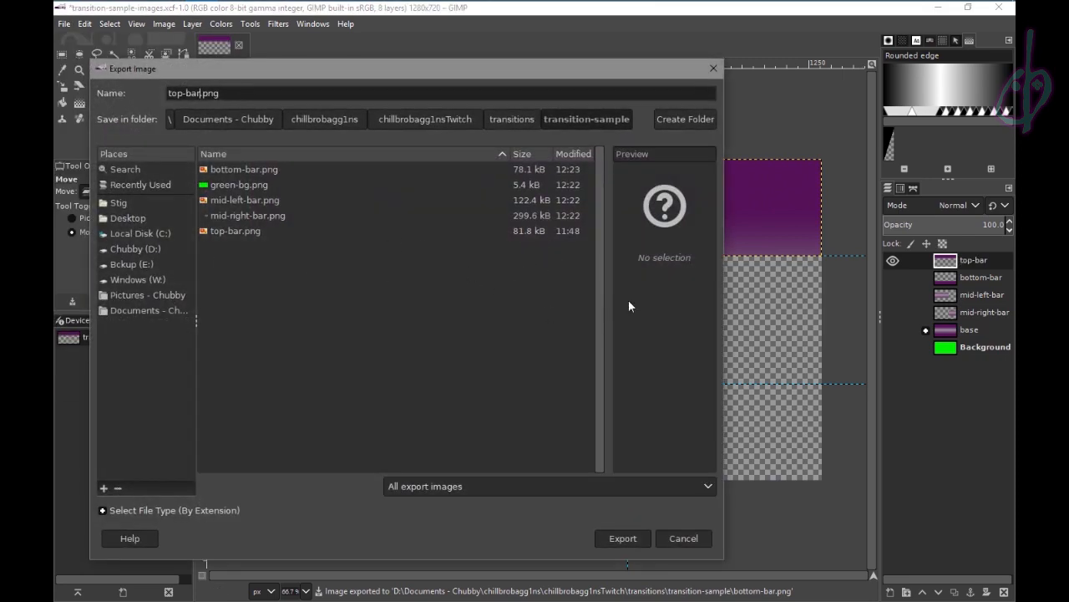
left_click(634, 537)
left_click(458, 375)
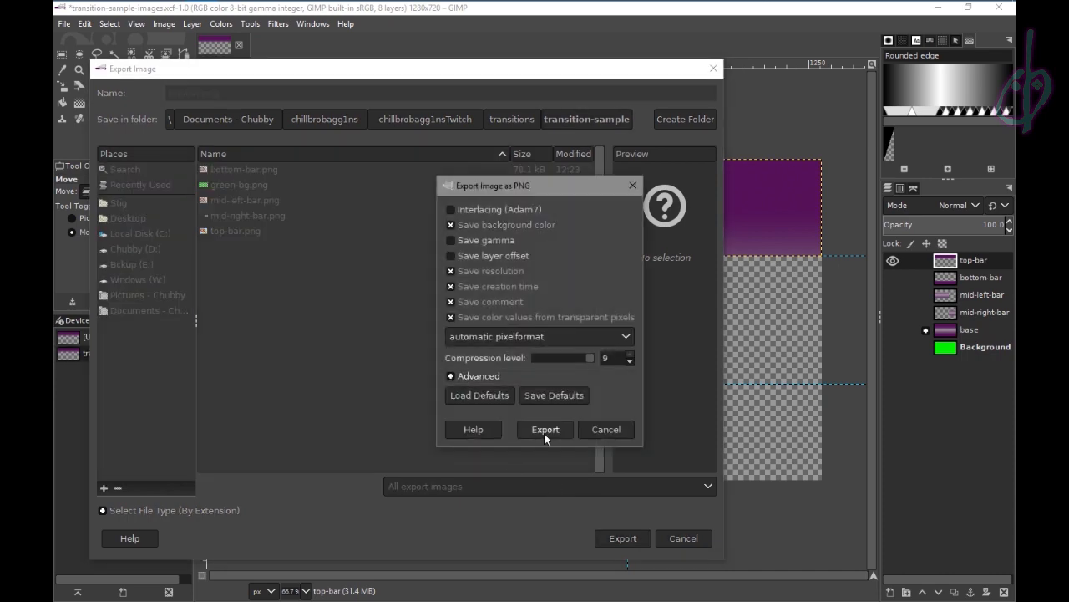
left_click(545, 430)
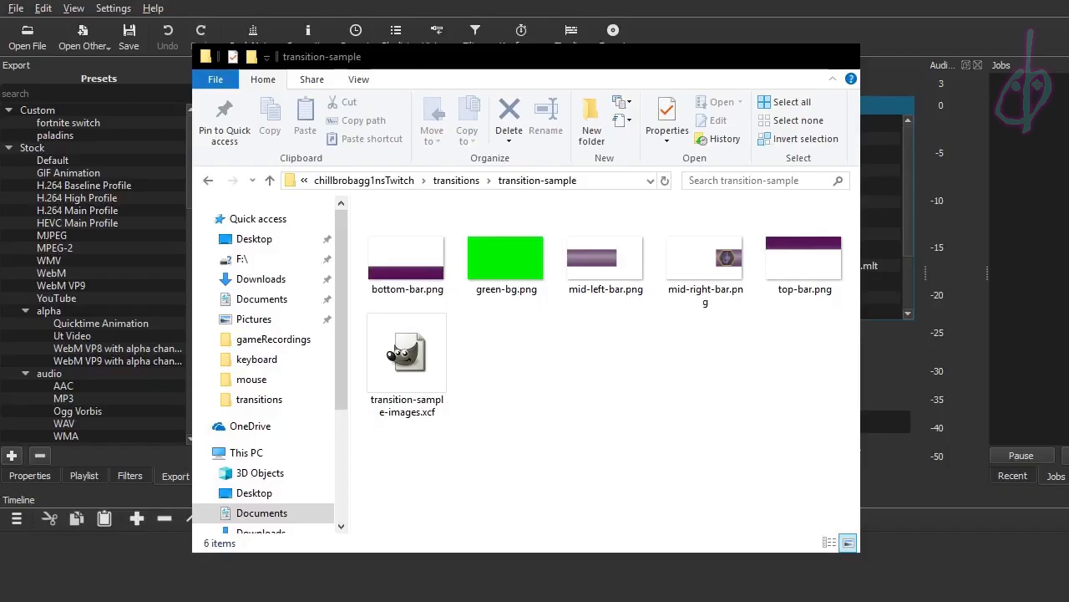
- Import all five PNG images from the transition-sample folder into Shotcut and select green-bg.png among the recent files
left_click(407, 263)
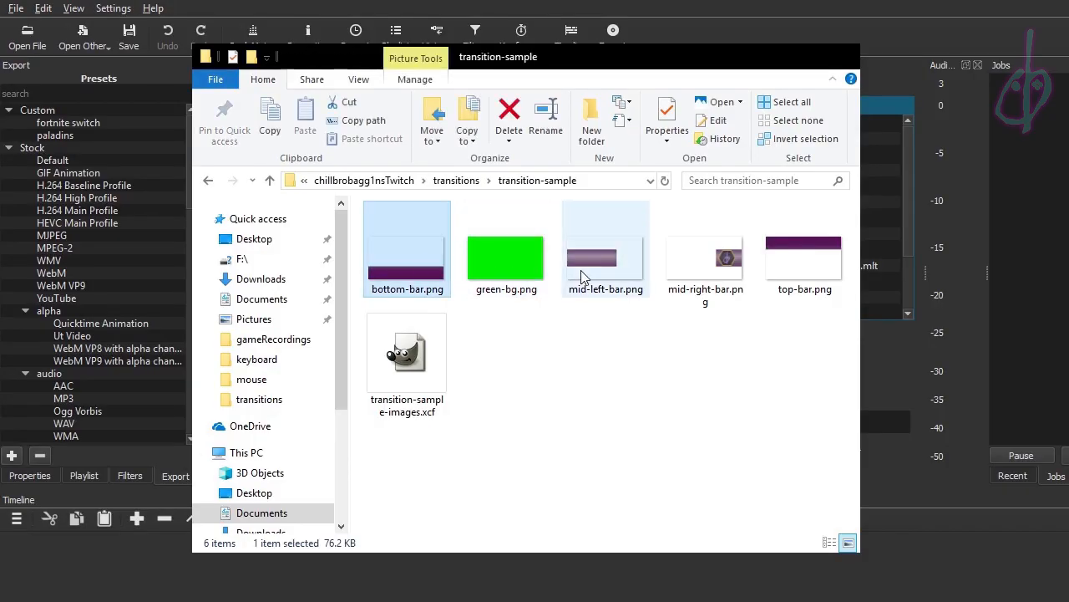
left_click(831, 284, "shift")
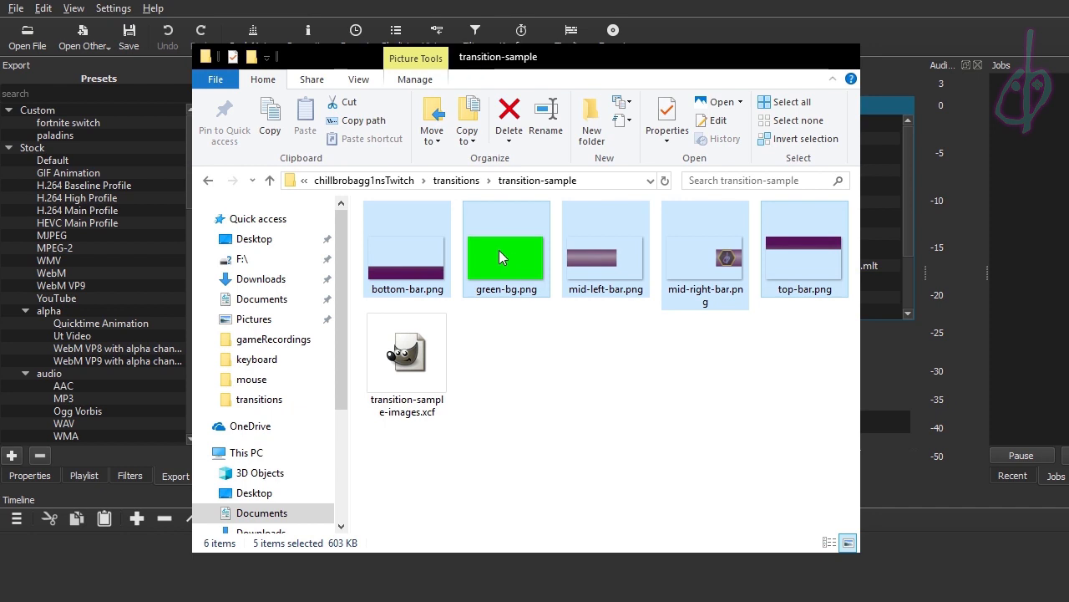
left_click_drag(499, 250, 885, 279)
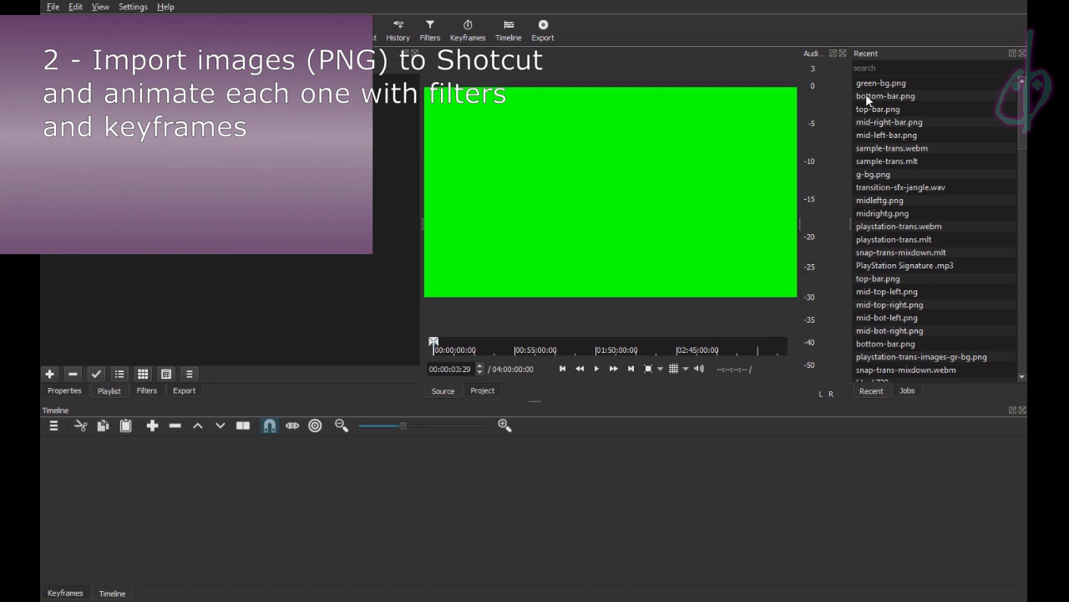
left_click(889, 87)
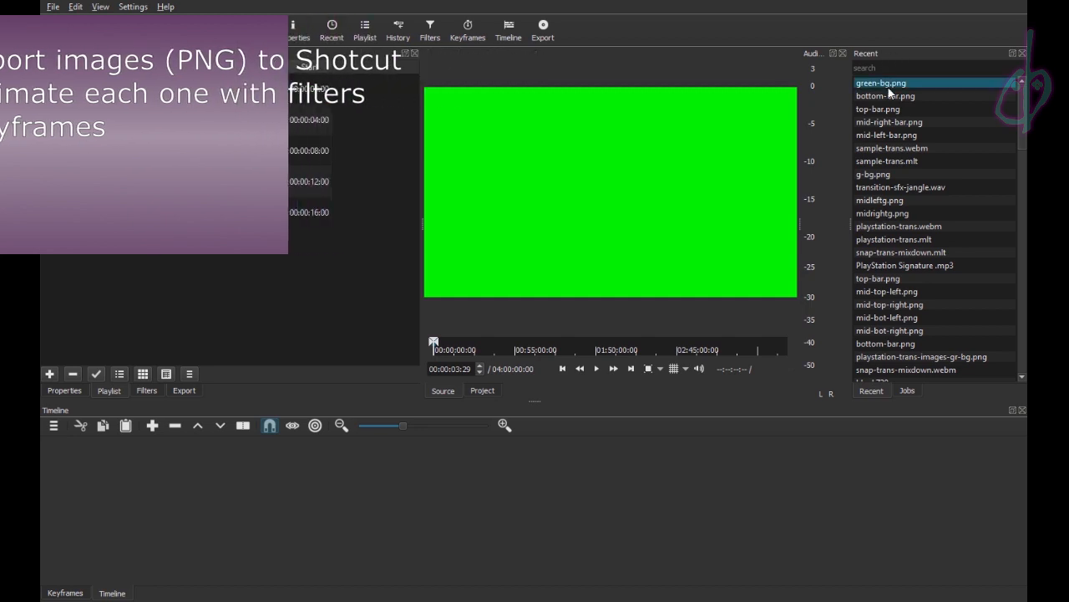
- Add five video tracks, V1 to V5, to the empty timeline
left_click(84, 415)
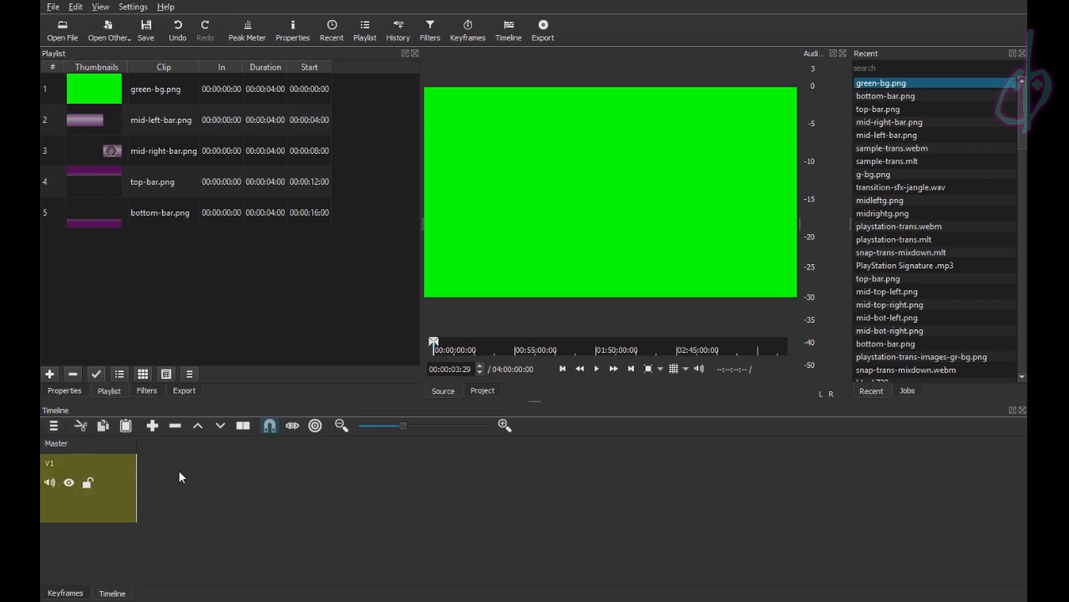
key("ctrl+i")
key("ctrl+i")
key("ctrl+i")
key("ctrl+i")
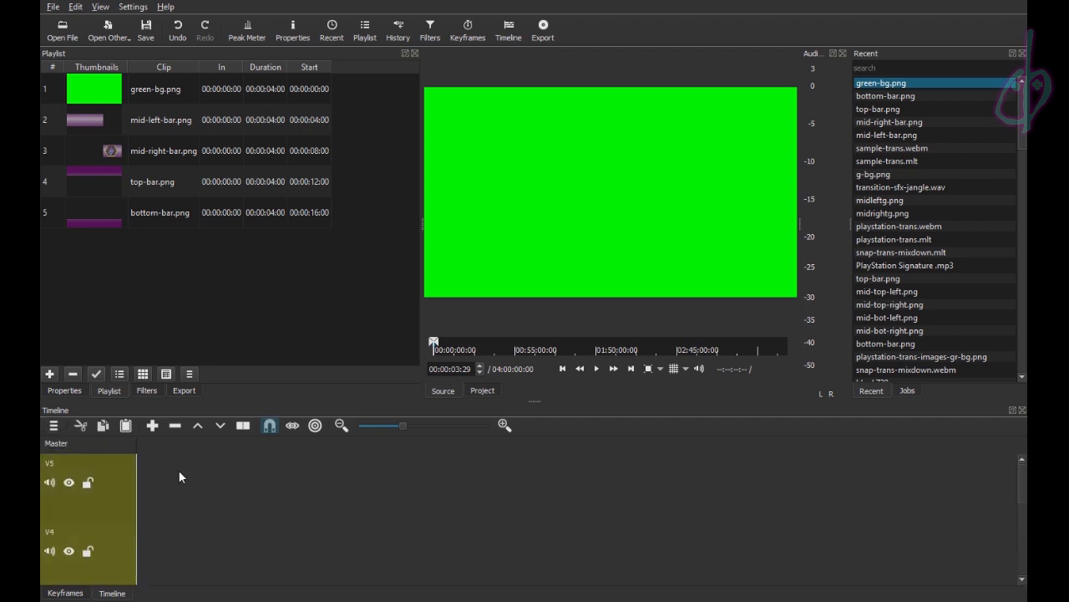
scroll(181, 476, "down", 3)
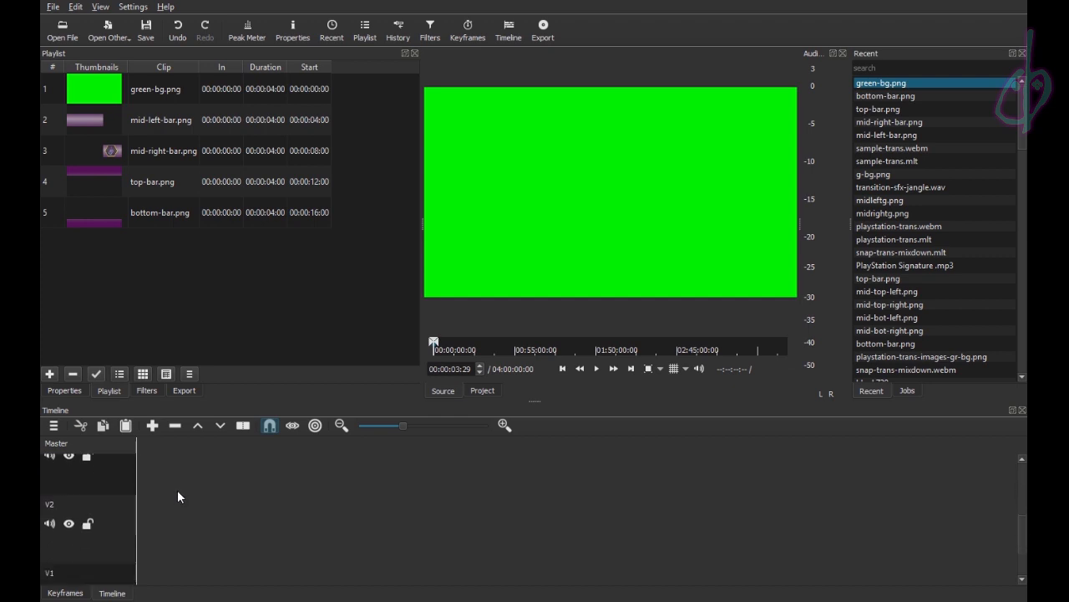
key("ctrl+u")
key("ctrl+u")
key("ctrl+u")
key("ctrl+u")
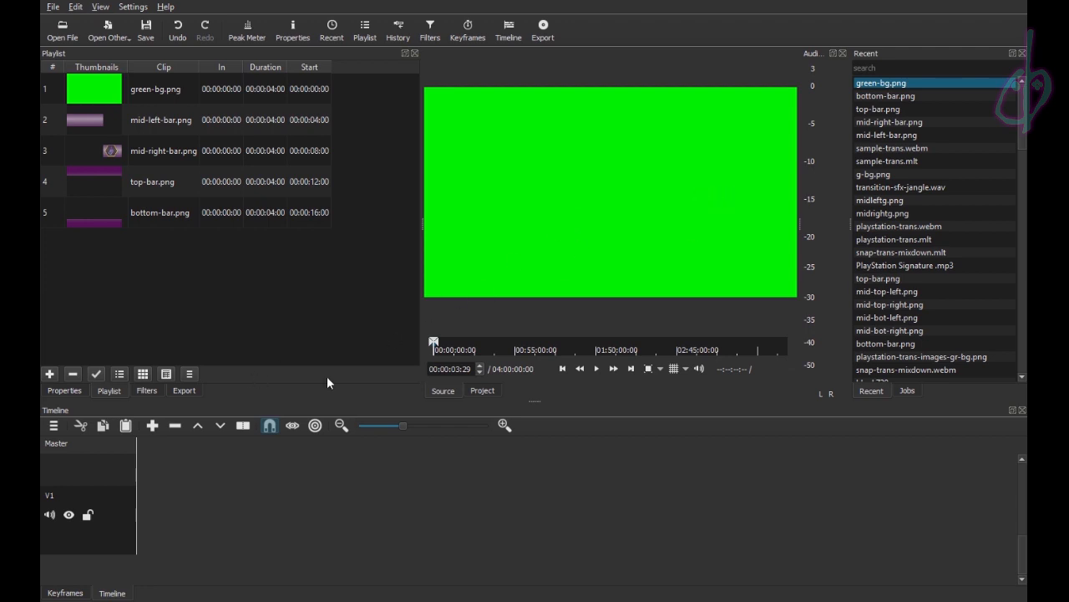
- Check the duration of green-bg.png in its properties and place the clip at the start of track V1
left_click(67, 391)
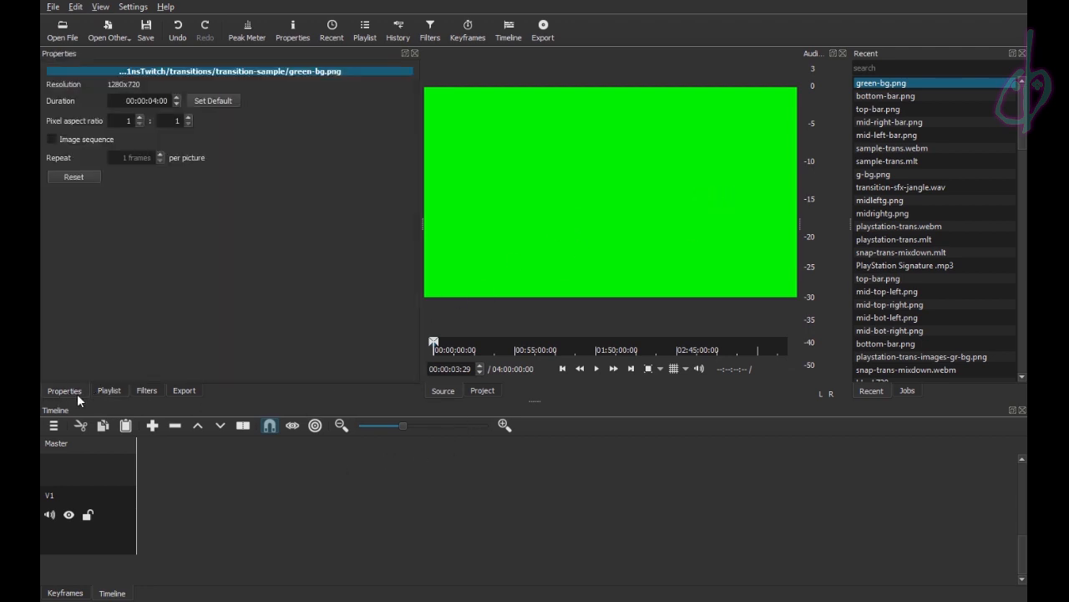
left_click_drag(125, 100, 198, 96)
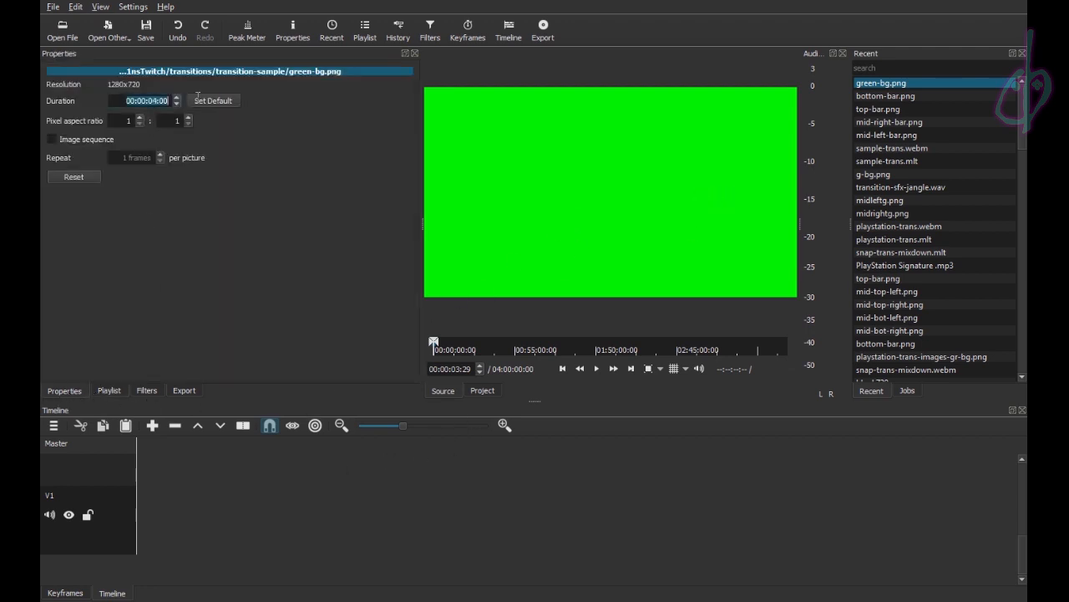
left_click(245, 122)
left_click_drag(555, 204, 141, 516)
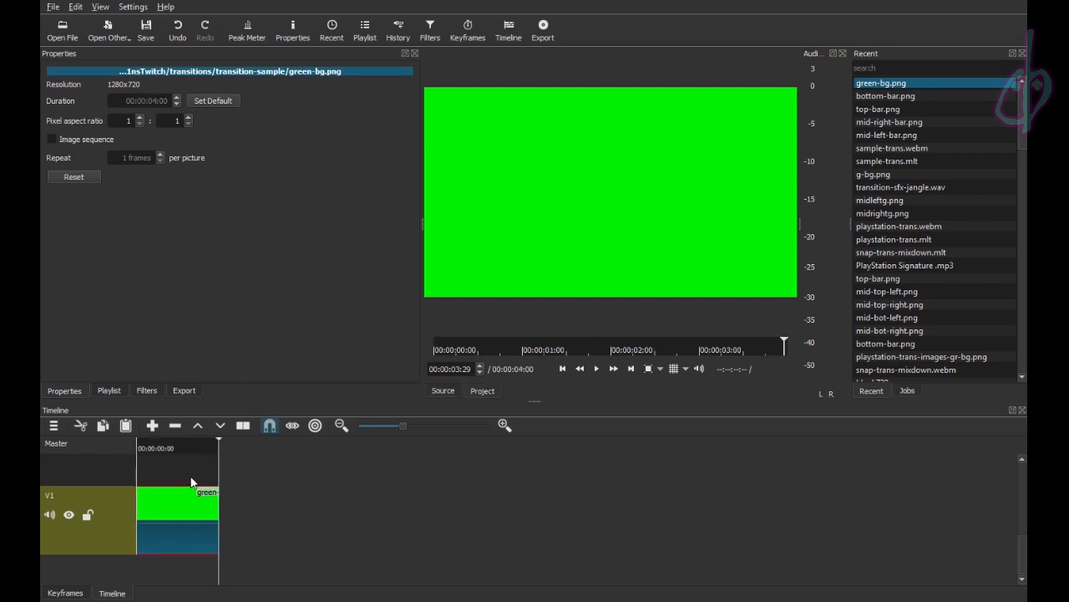
key("ctrl+i")
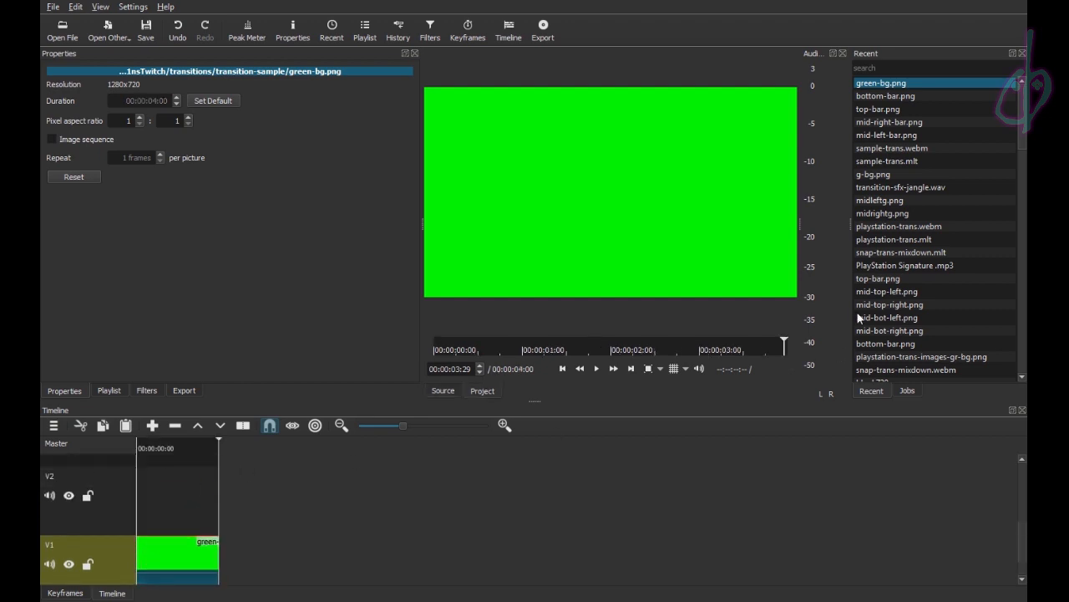
- Open bottom-bar.png from the recent files and place it at the start of track V2
left_click(875, 97)
double_click(877, 97)
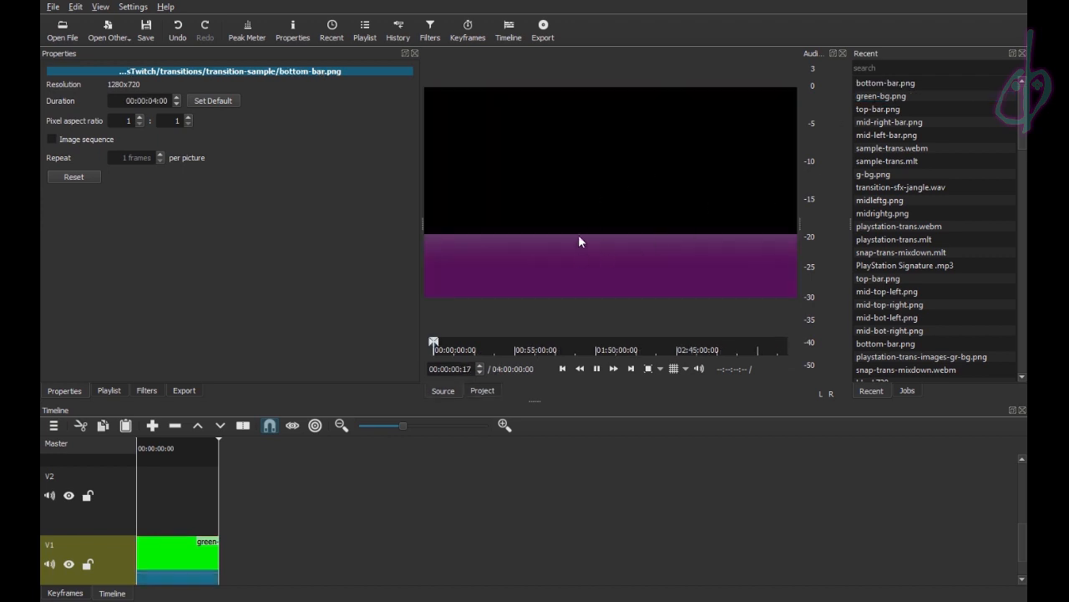
left_click_drag(612, 183, 139, 506)
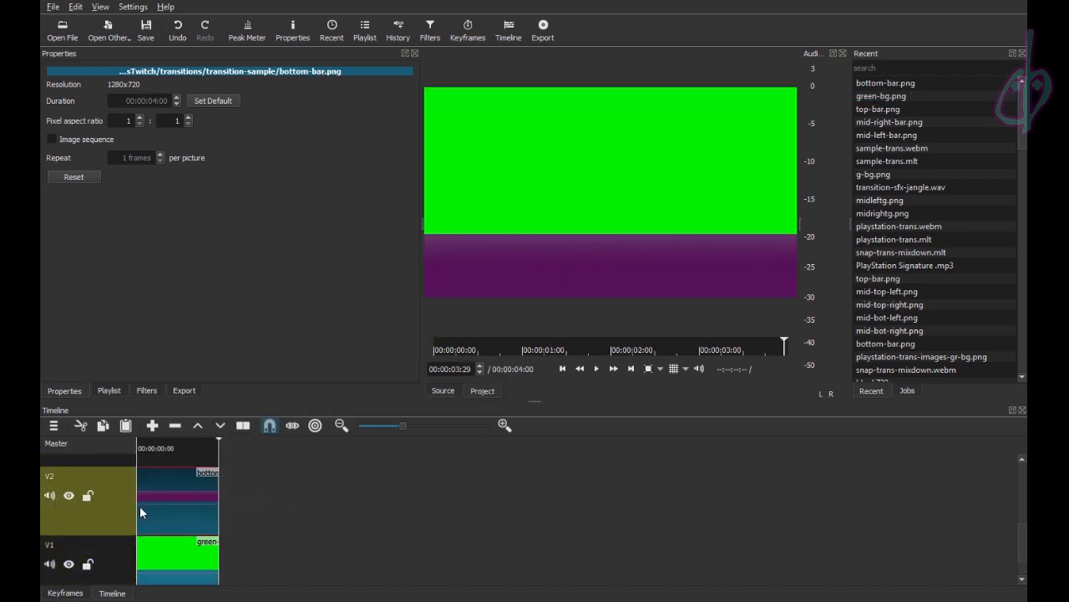
- Return the playhead to the start and place mid-right-bar.png at the beginning of track V3
scroll(306, 474, "up", 3)
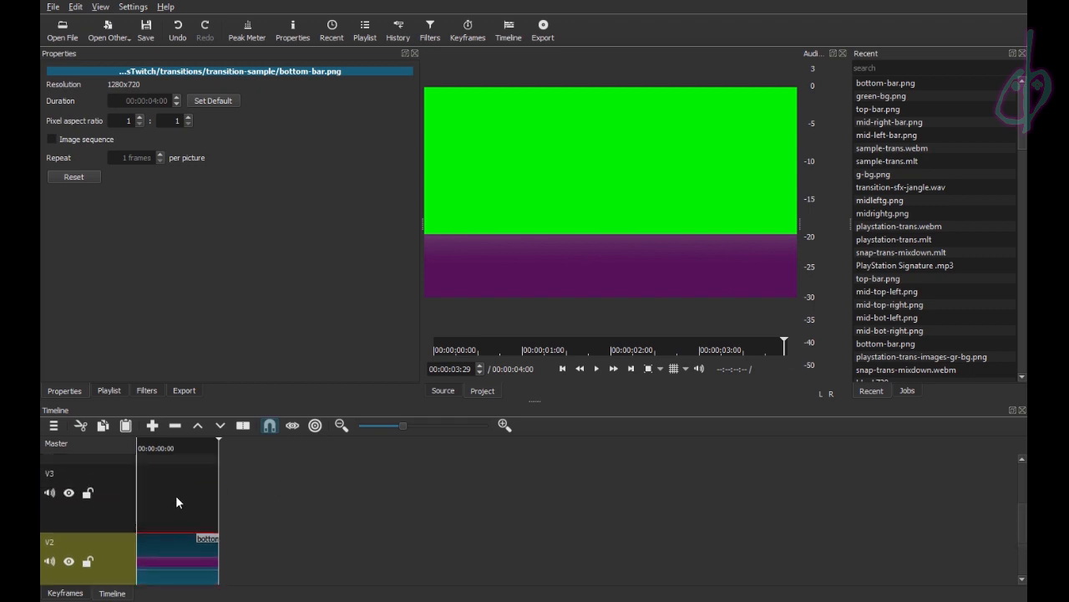
left_click(177, 501)
left_click_drag(176, 497, 148, 499)
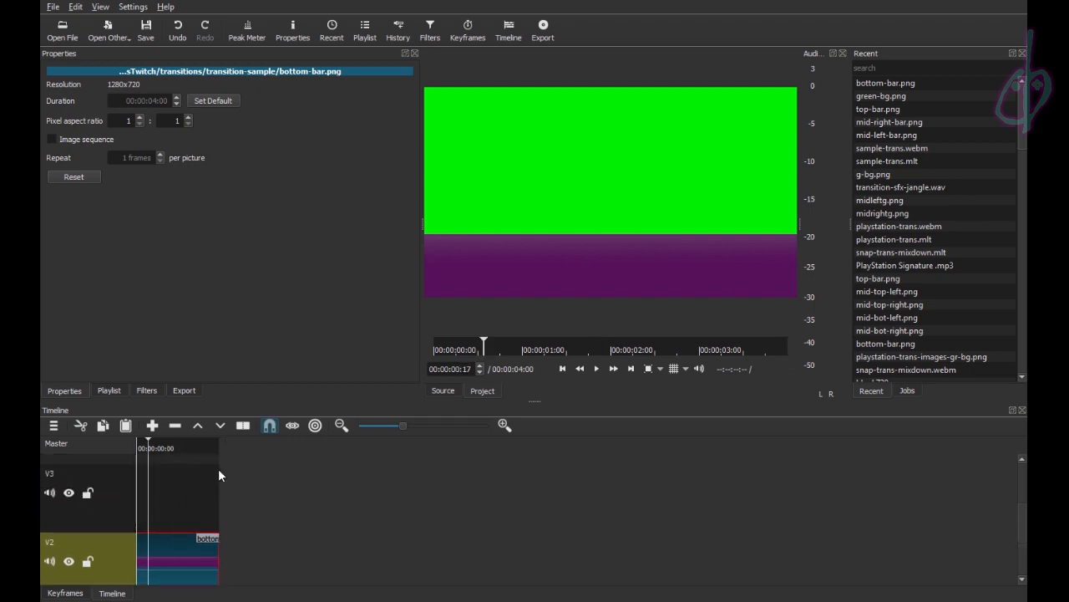
key("Home")
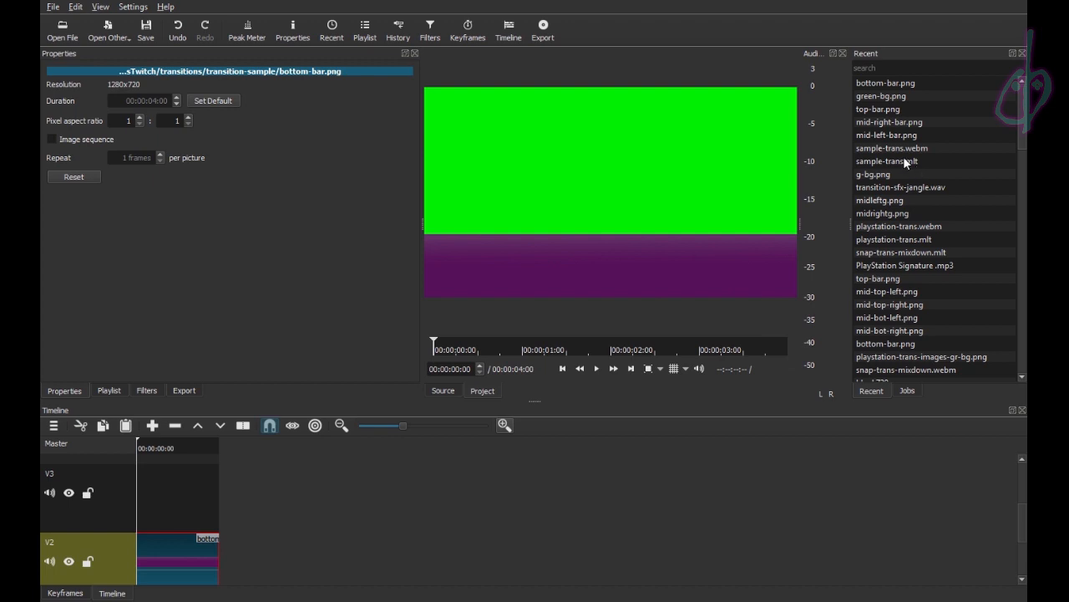
left_click(901, 122)
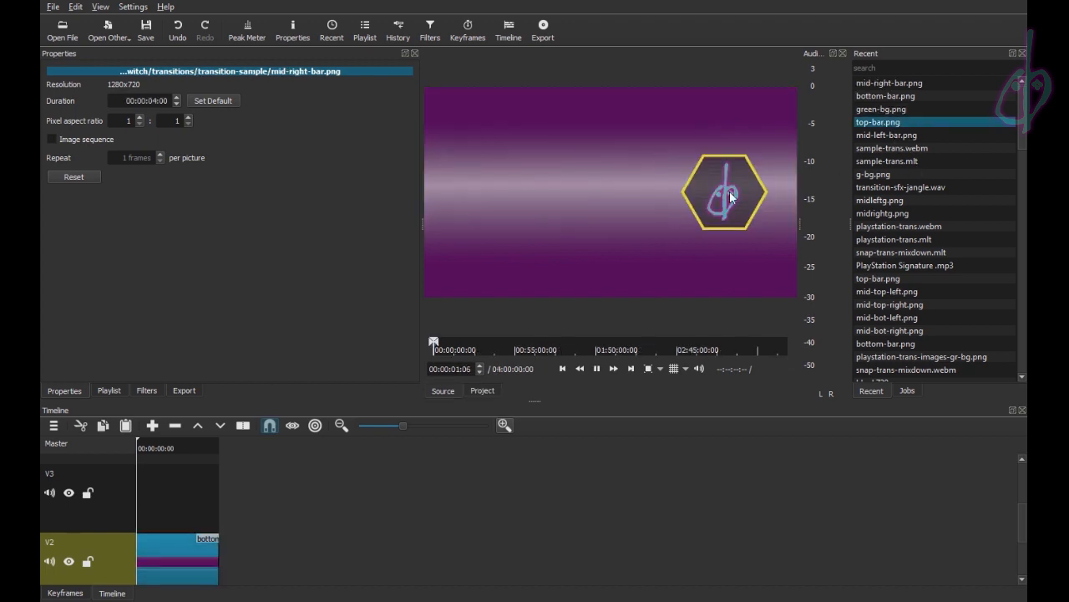
left_click_drag(690, 180, 139, 495)
- Open mid-left-bar.png from the recent files and place it at the start of track V4
scroll(148, 493, "up", 2)
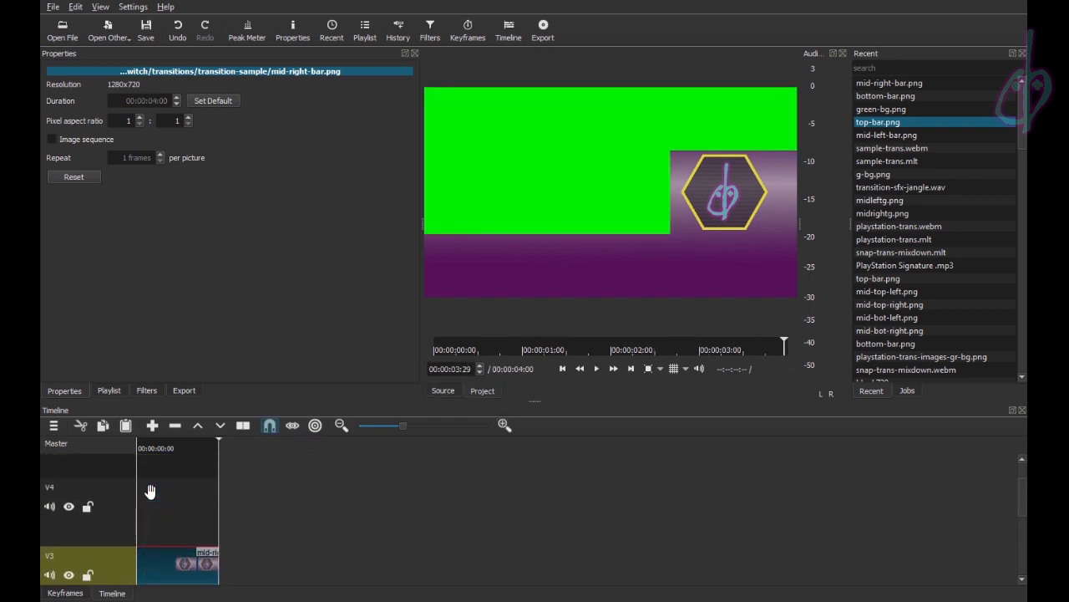
double_click(886, 134)
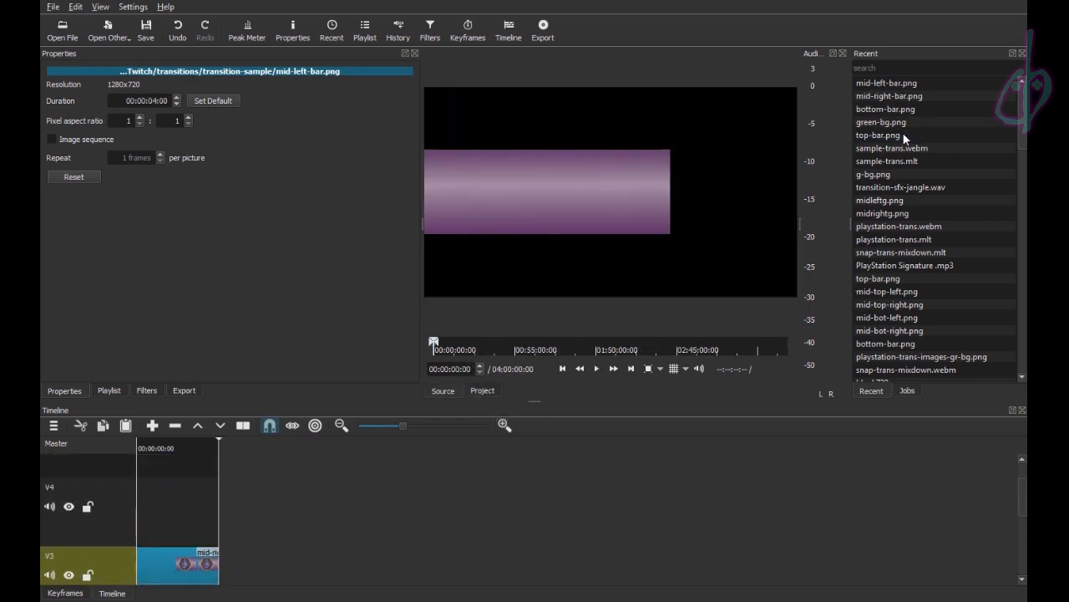
left_click_drag(637, 169, 207, 496)
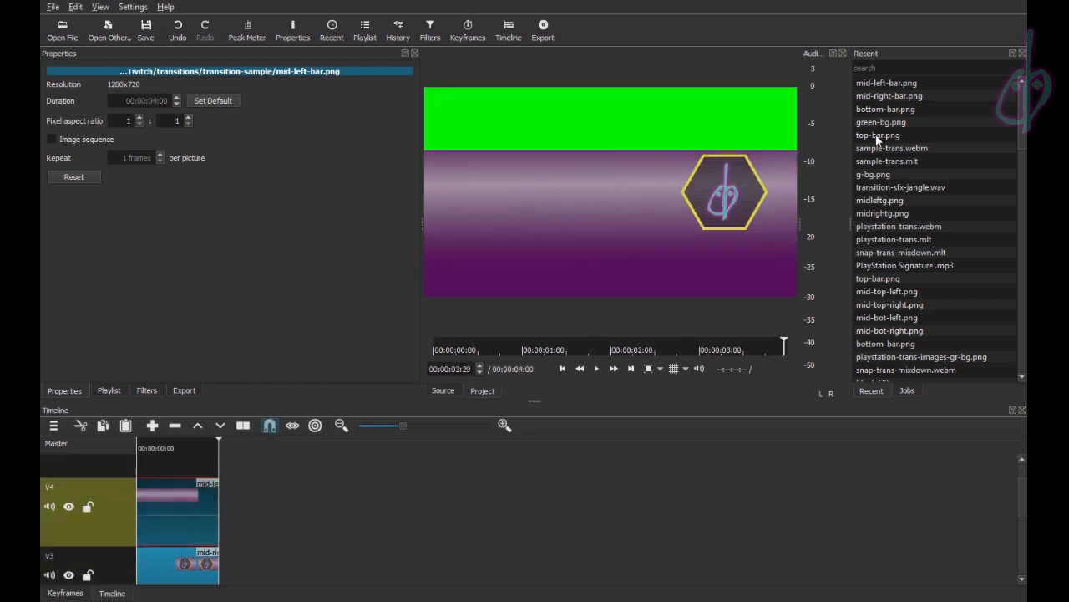
- Open top-bar.png from the recent files and place it at the start of track V5
double_click(896, 135)
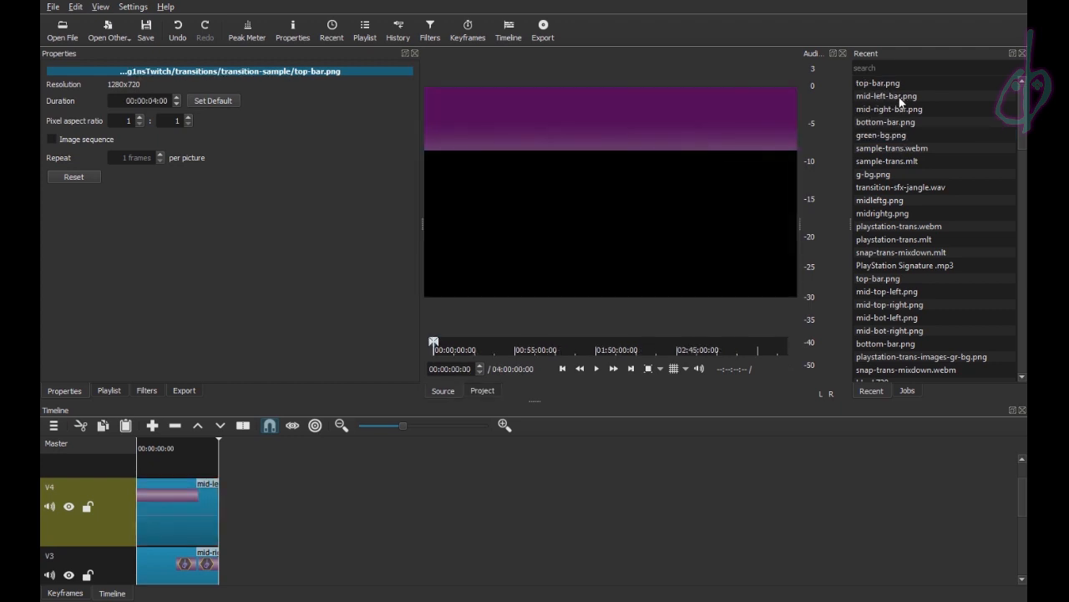
left_click_drag(703, 178, 140, 467)
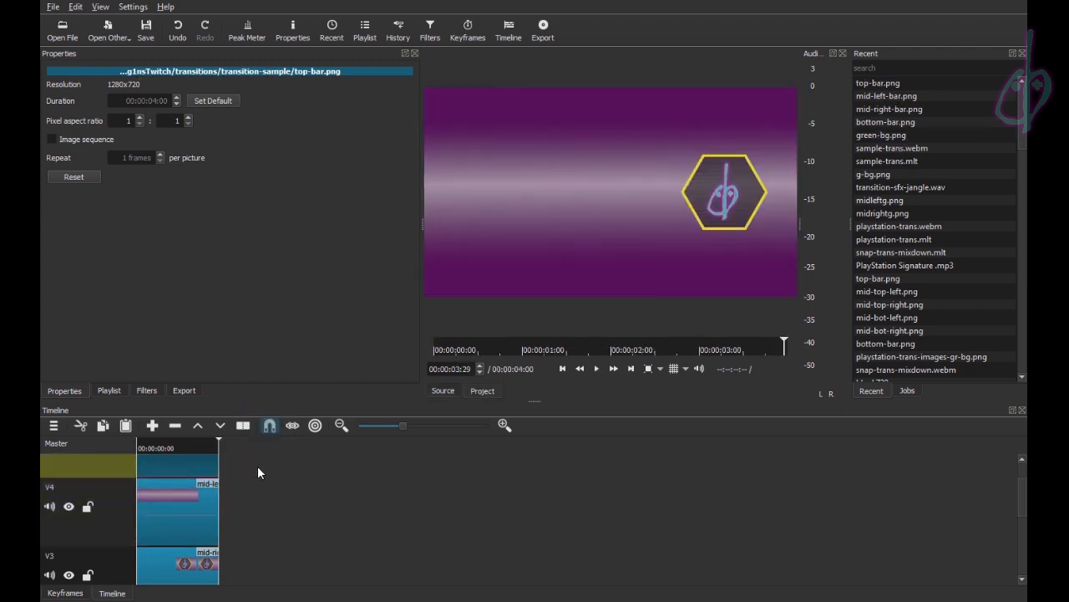
scroll(189, 477, "up", 2)
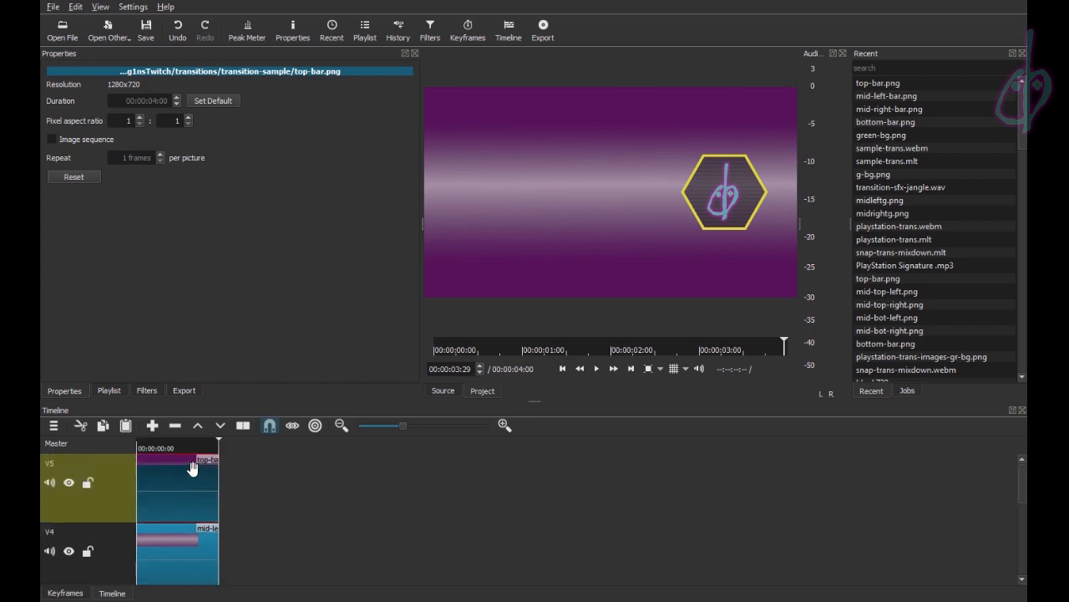
- Add the Size and Position video filter to the bottom-bar.png clip on track V2
scroll(192, 469, "down", 3)
scroll(190, 471, "down", 3)
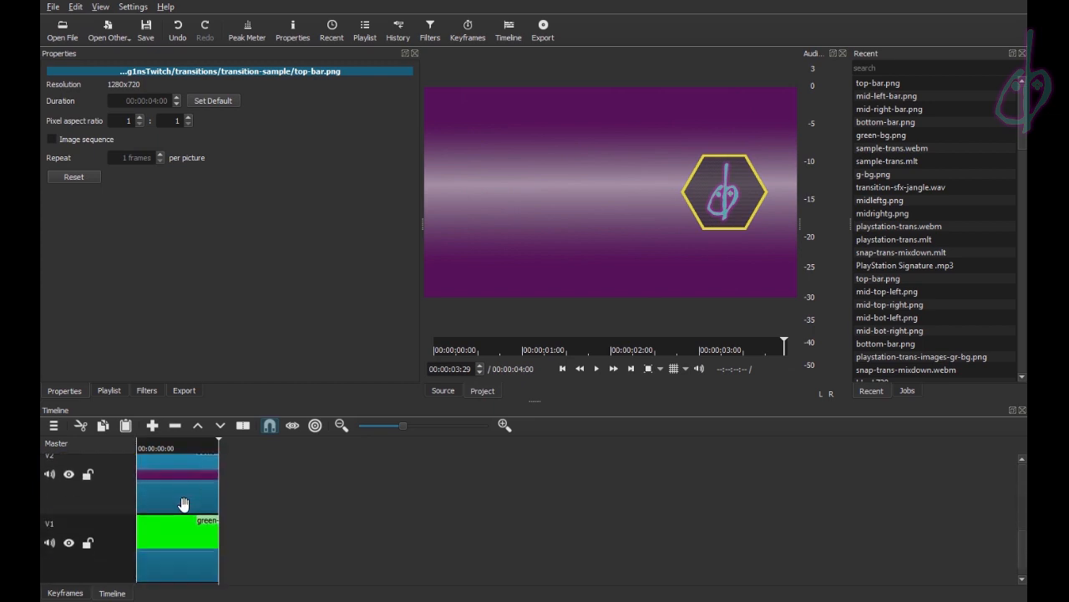
left_click(184, 504)
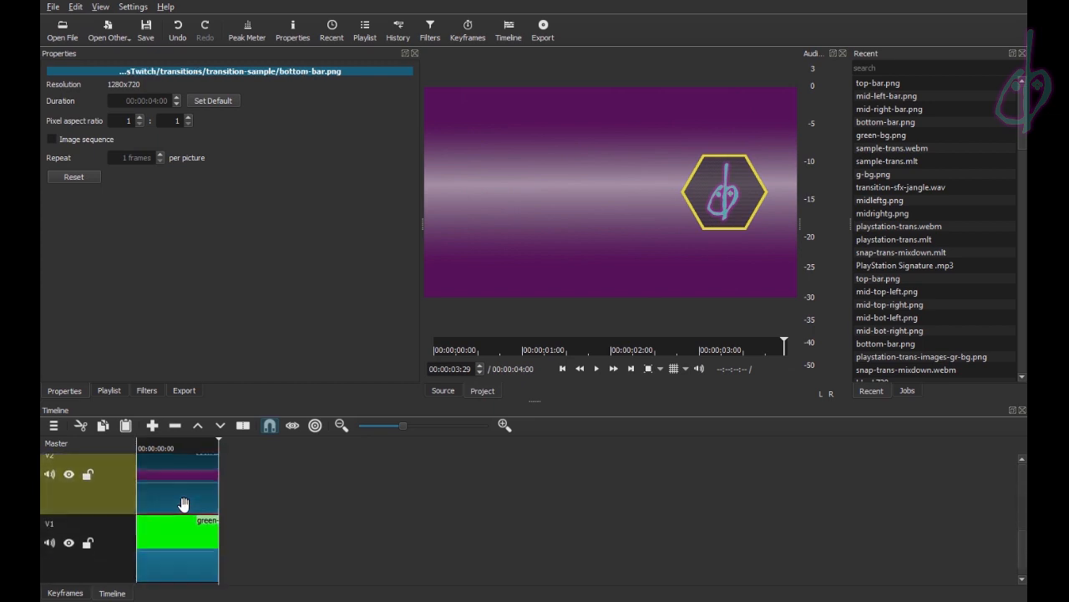
left_click(147, 390)
left_click(59, 184)
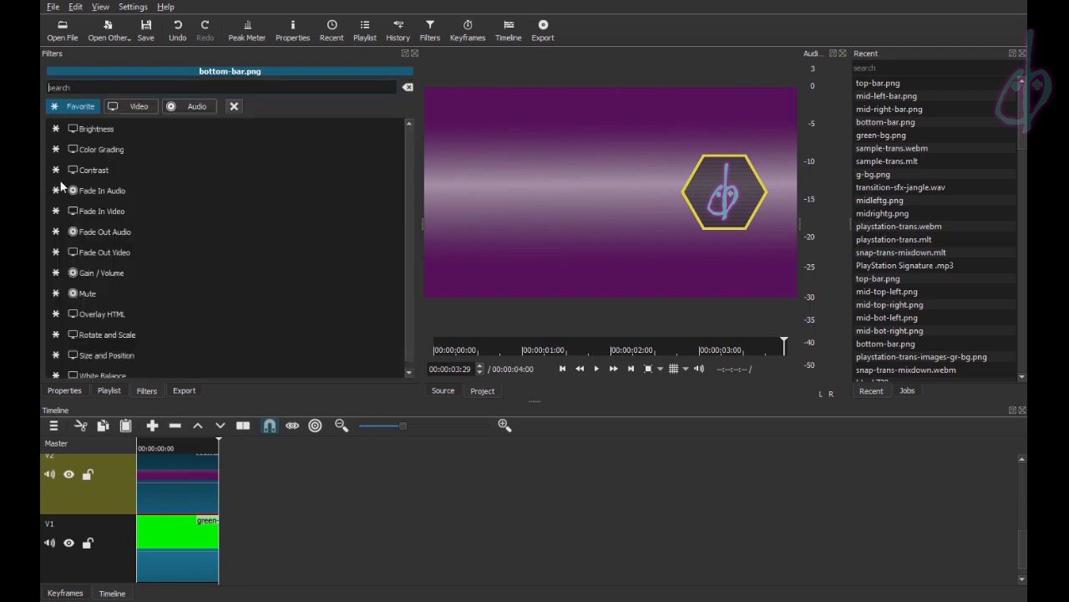
left_click(138, 107)
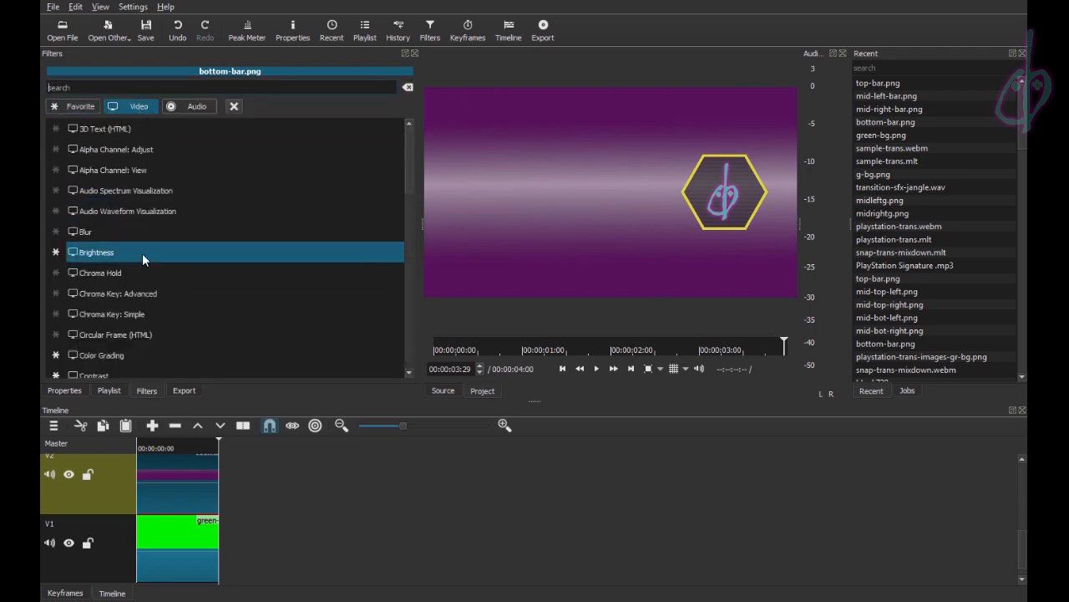
scroll(151, 320, "down", 10)
scroll(153, 326, "down", 5)
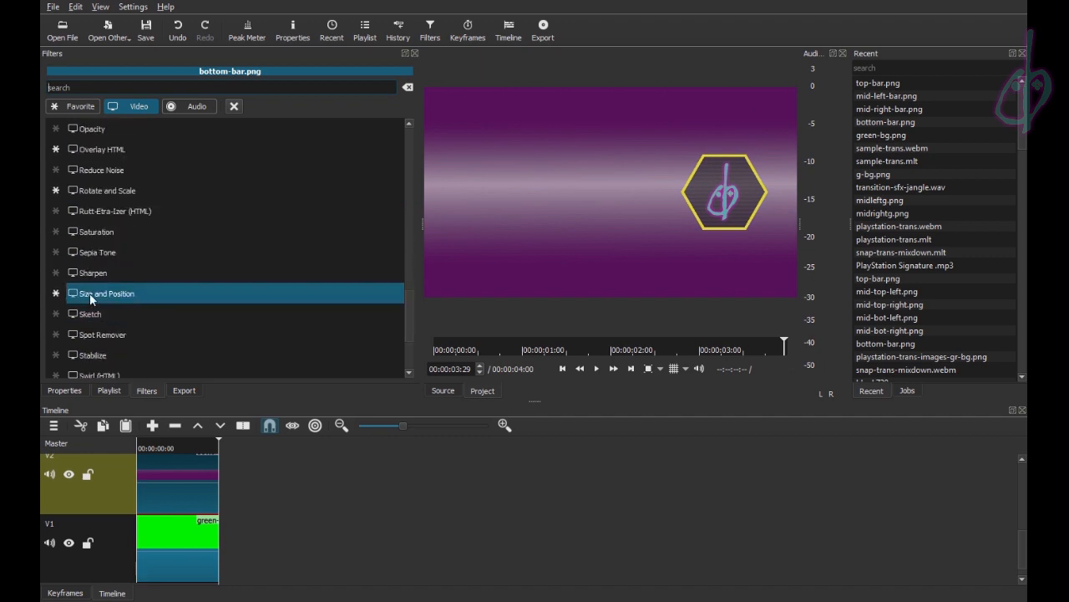
left_click(131, 292)
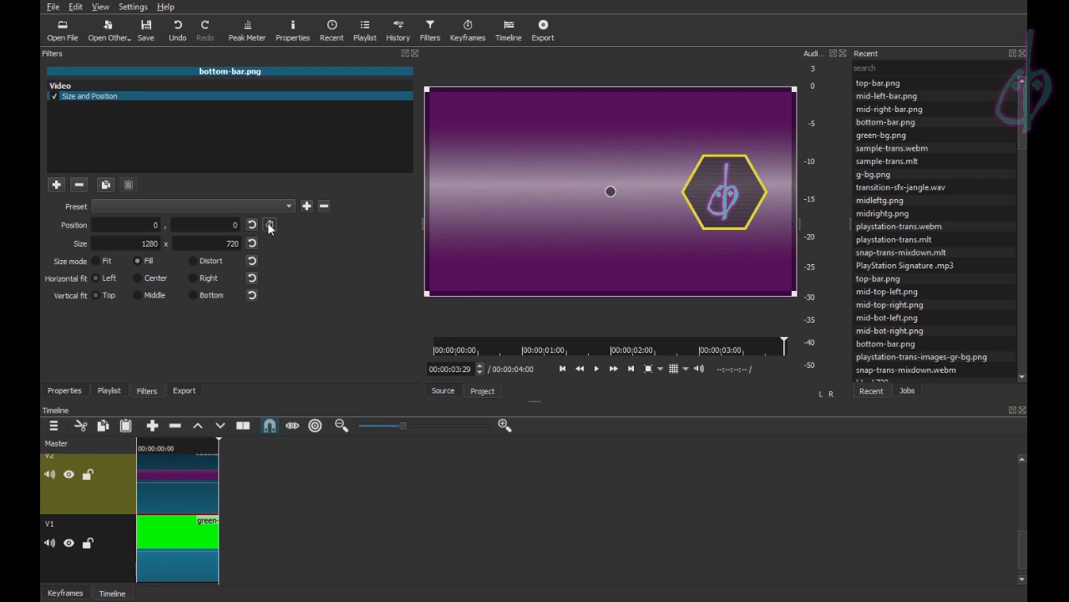
- Enable position keyframes for the bottom bar's Size and Position filter at 00:00:00:00
left_click_drag(159, 446, 137, 448)
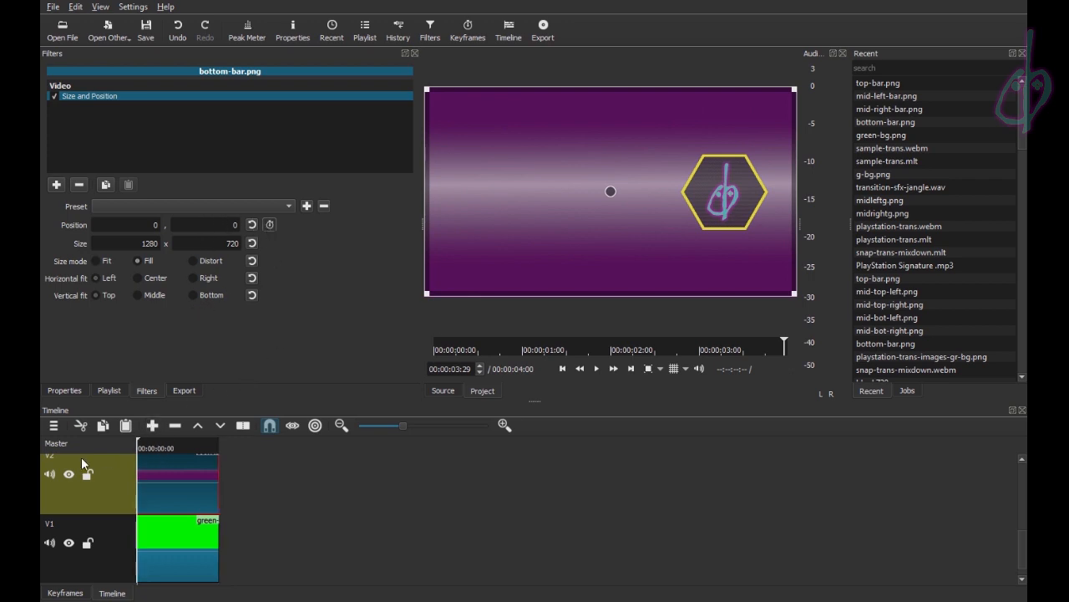
left_click(137, 445)
left_click_drag(429, 369, 488, 368)
left_click(470, 371)
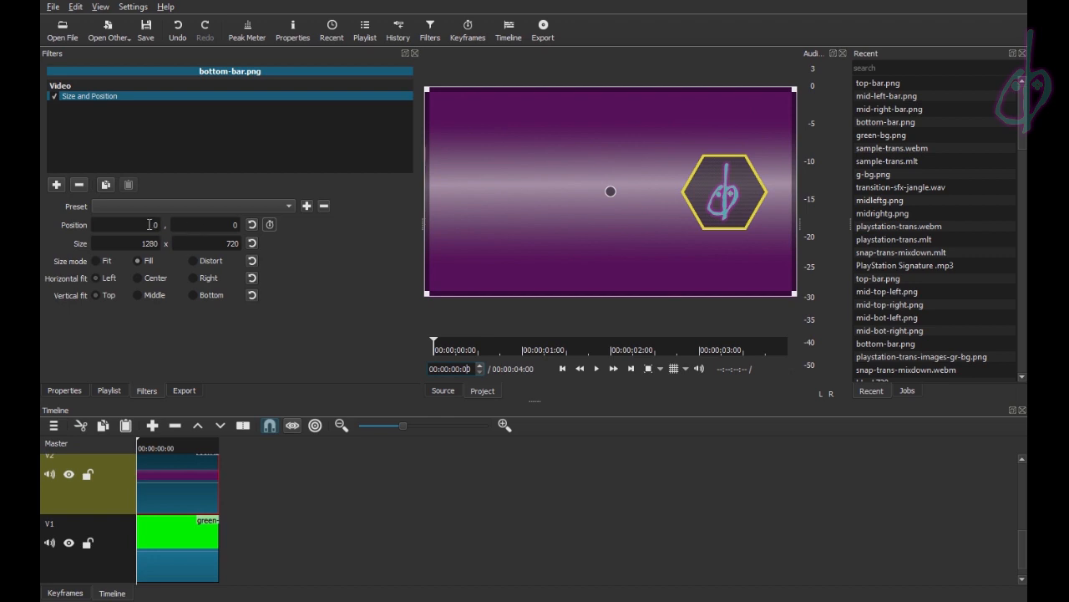
left_click(221, 225)
left_click(269, 225)
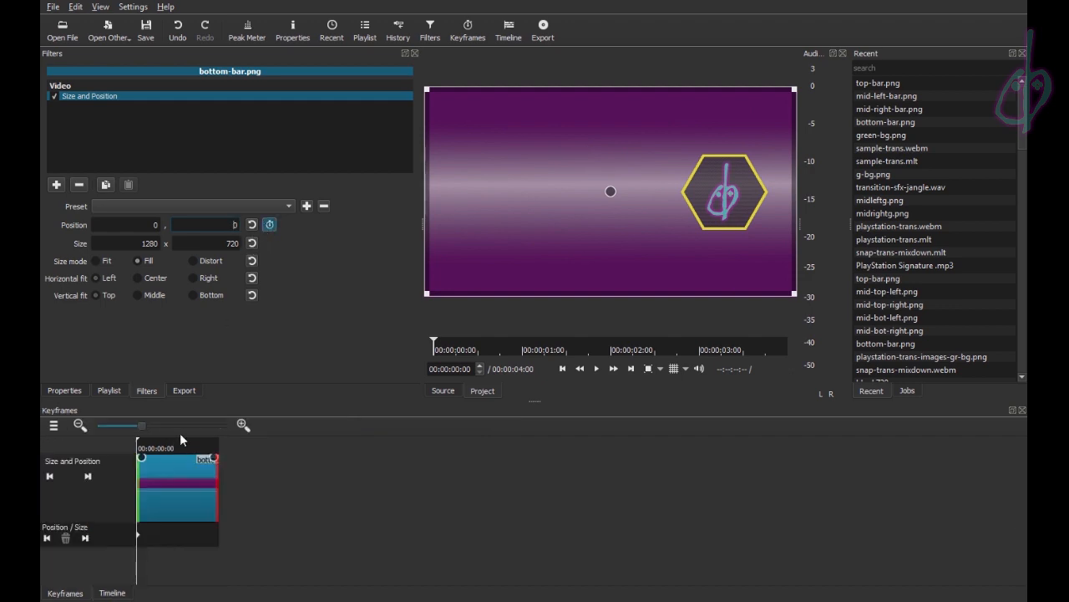
- Keyframe the bottom bar's vertical position to 10 at 00:00:00:09
left_click(466, 369)
left_click_drag(462, 369, 480, 369)
type("09")
key("Return")
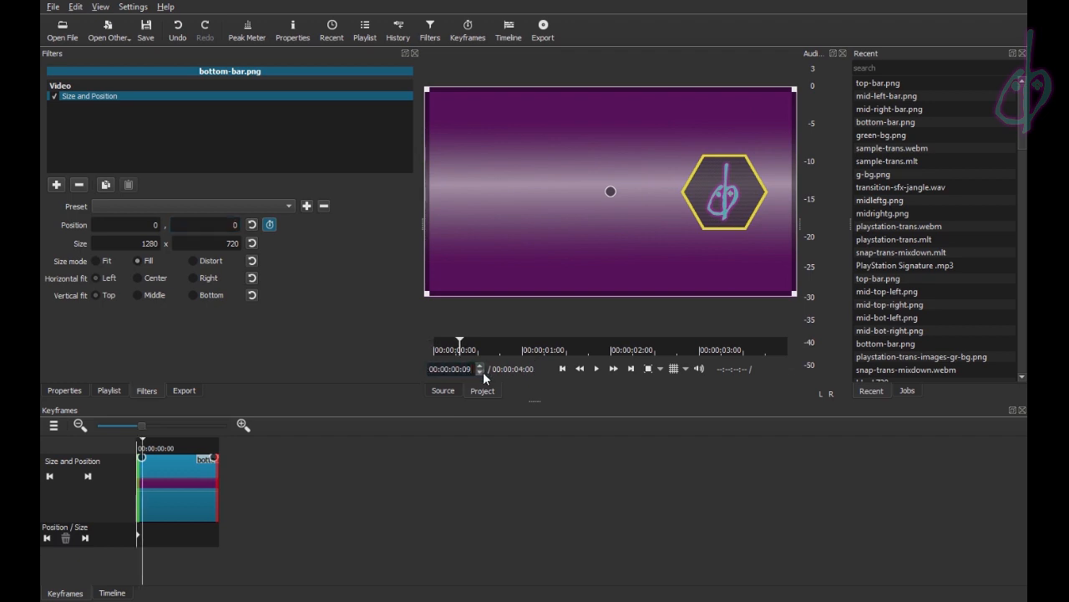
left_click(224, 225)
type("10")
left_click(147, 225)
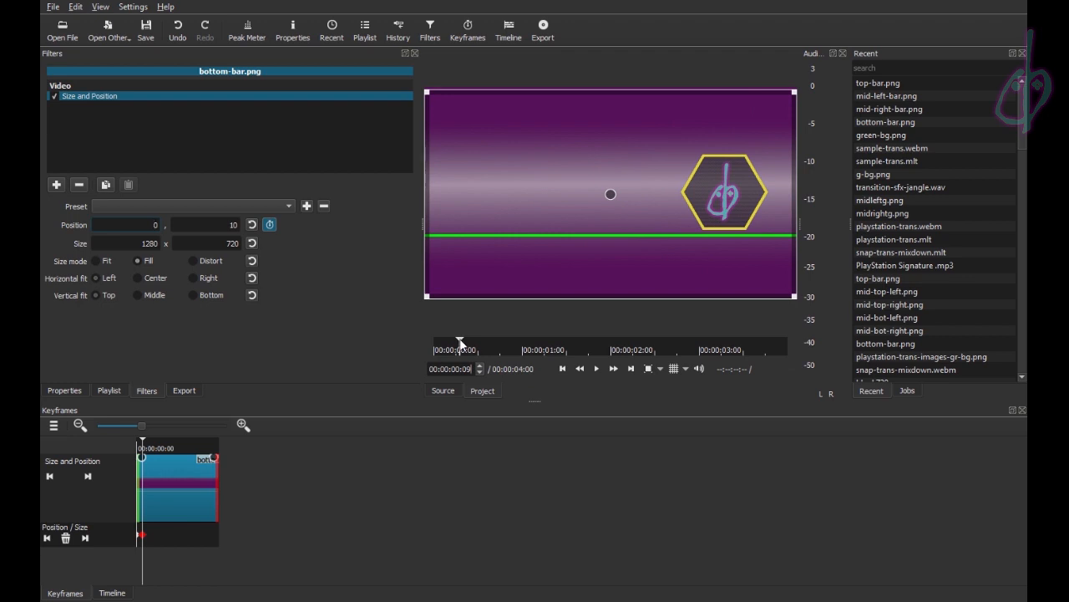
- Keyframe the bottom bar's vertical position to 100 at 00:00:00:18
triple_click(472, 368)
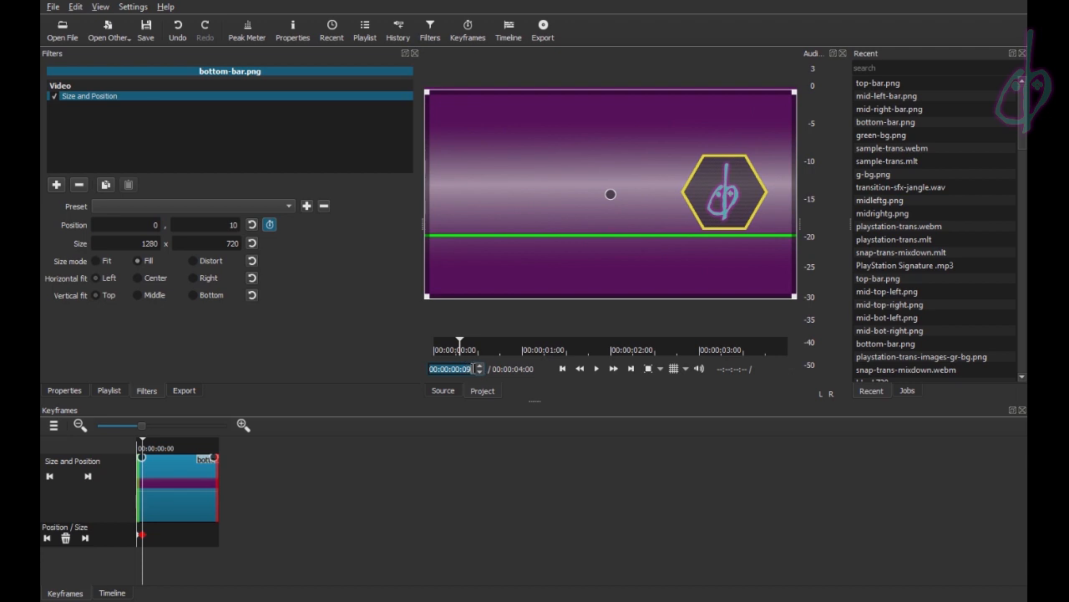
left_click(469, 368)
left_click_drag(462, 369, 471, 369)
type("18")
key("Return")
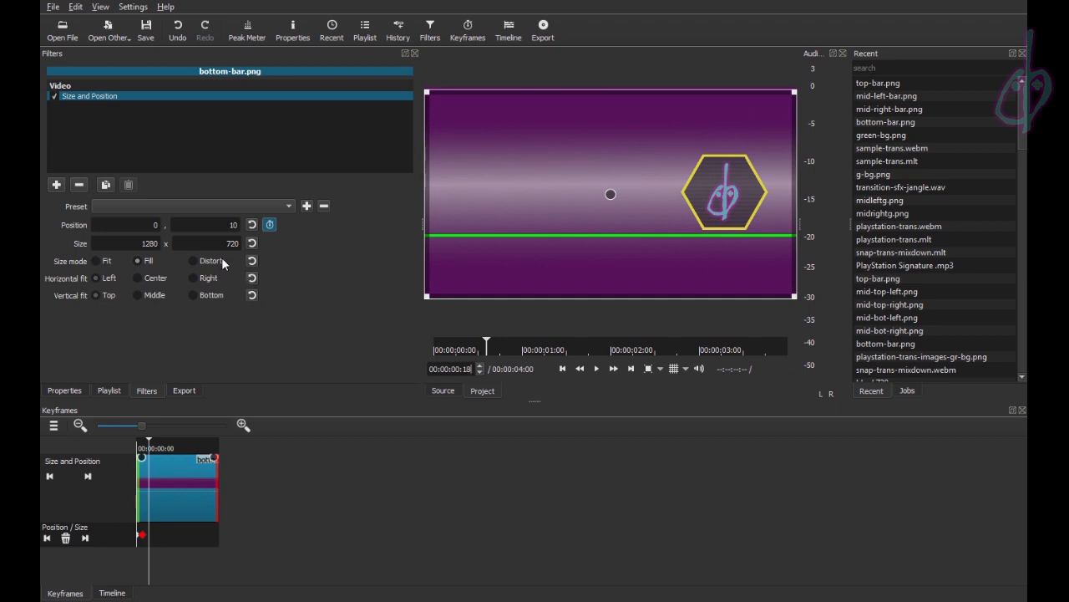
double_click(234, 225)
type("100")
left_click(129, 225)
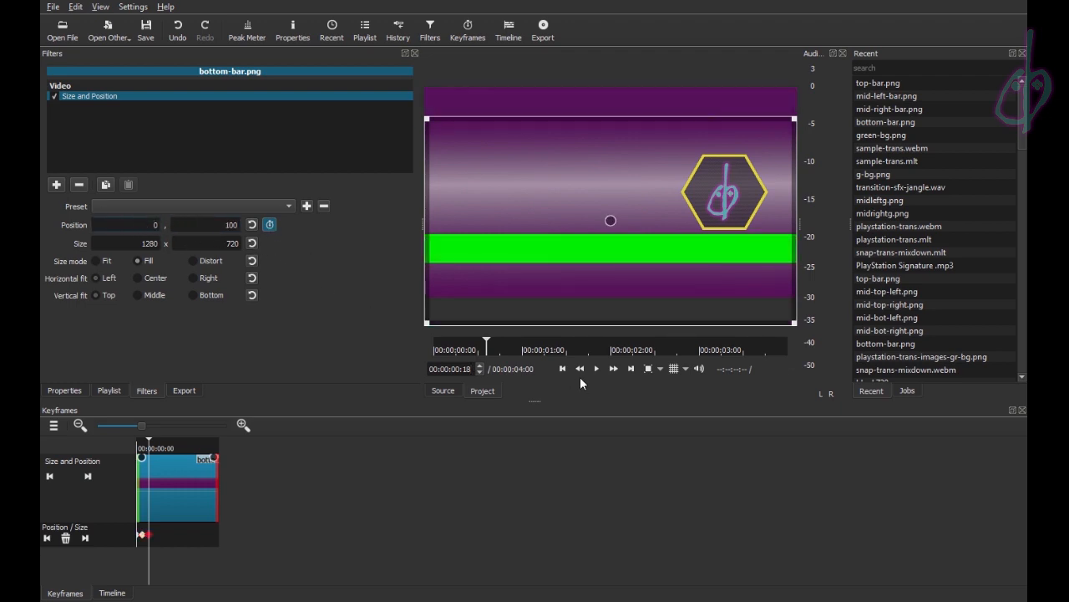
- Keyframe the bottom bar's vertical position to 250 at 00:00:00:27
triple_click(466, 368)
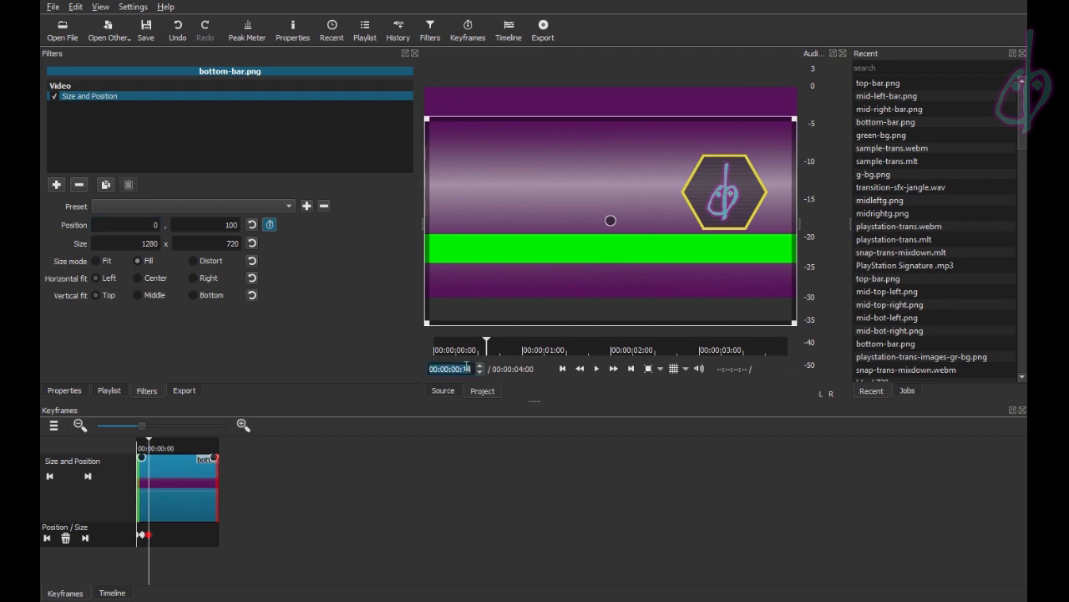
double_click(467, 368)
type("27")
key("Return")
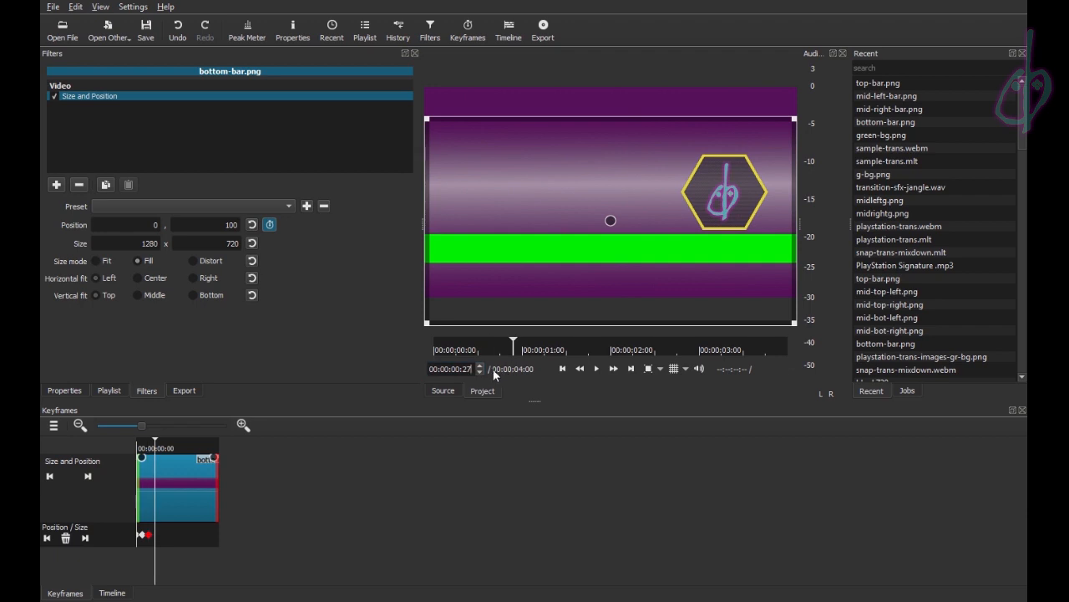
double_click(227, 225)
type("250")
left_click(147, 227)
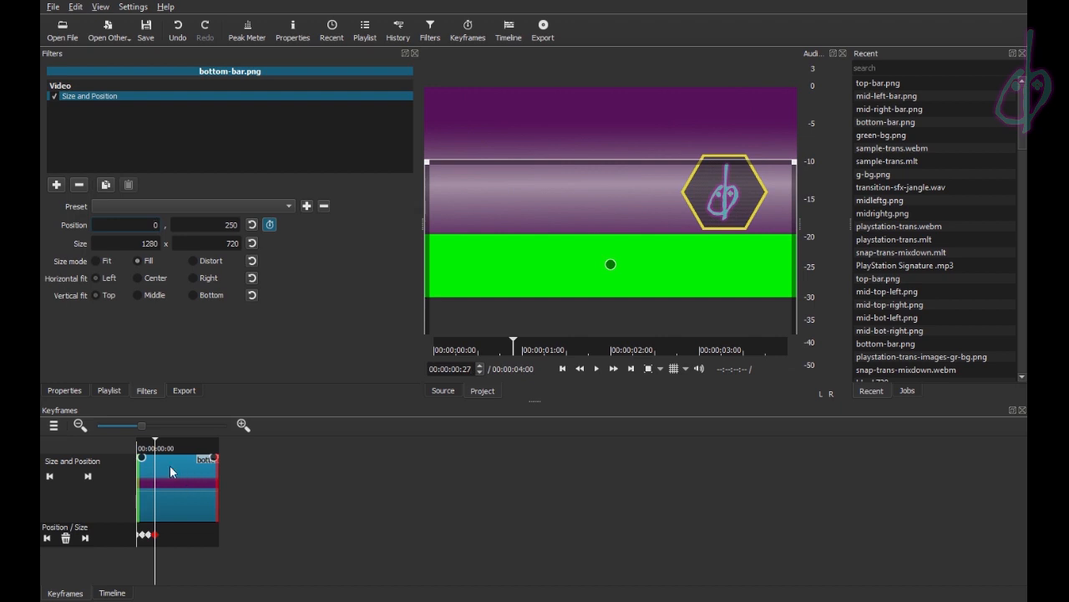
- Copy the bottom bar's Size and Position filter and paste it onto the top-bar.png clip on track V5
left_click(105, 189)
left_click(105, 593)
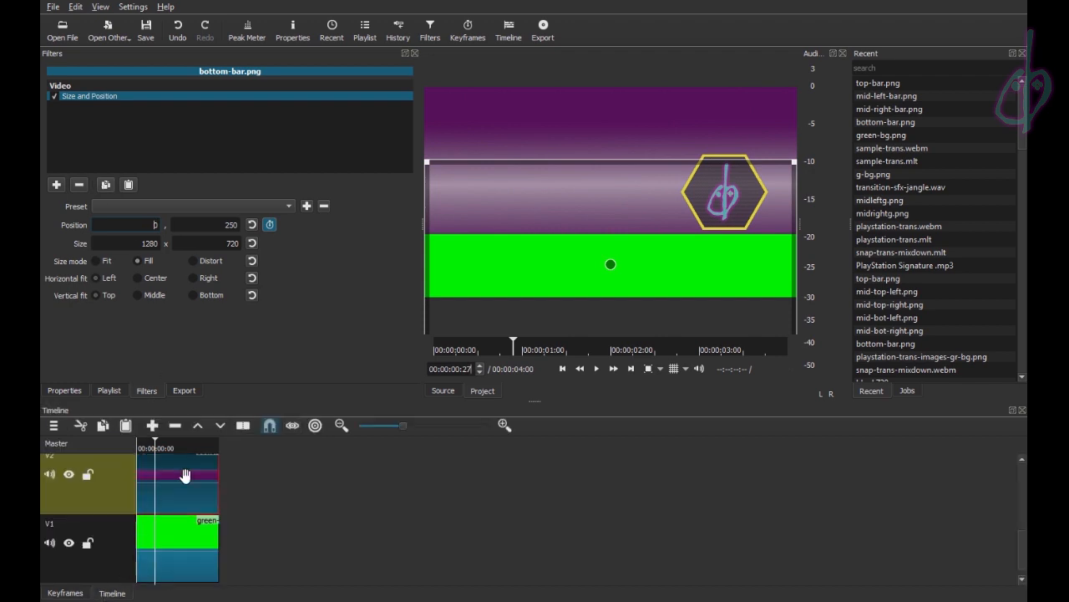
scroll(185, 533, "up", 4)
scroll(184, 533, "up", 2)
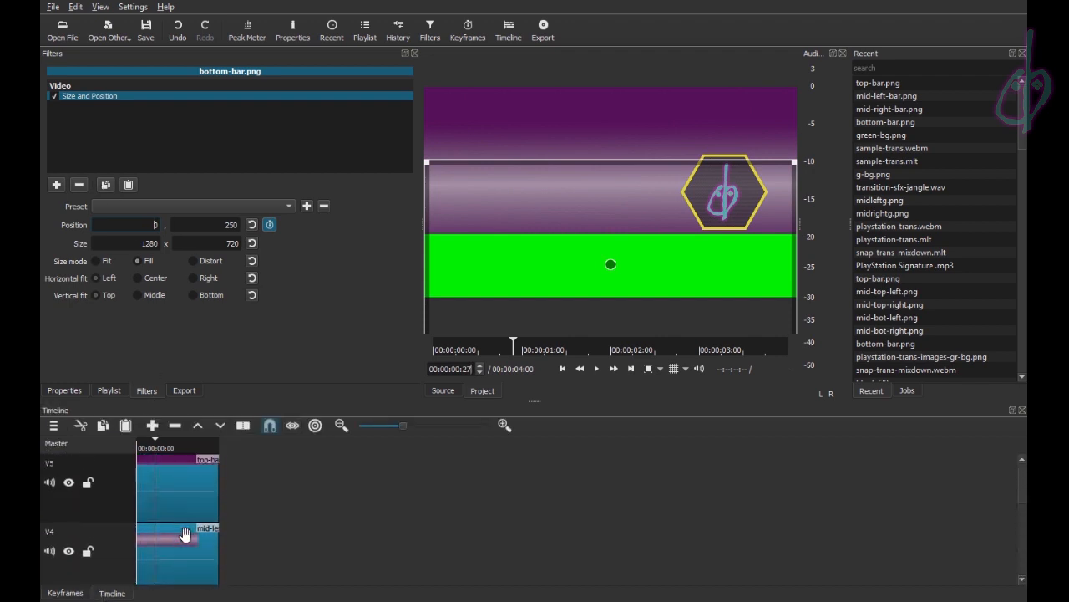
left_click(173, 493)
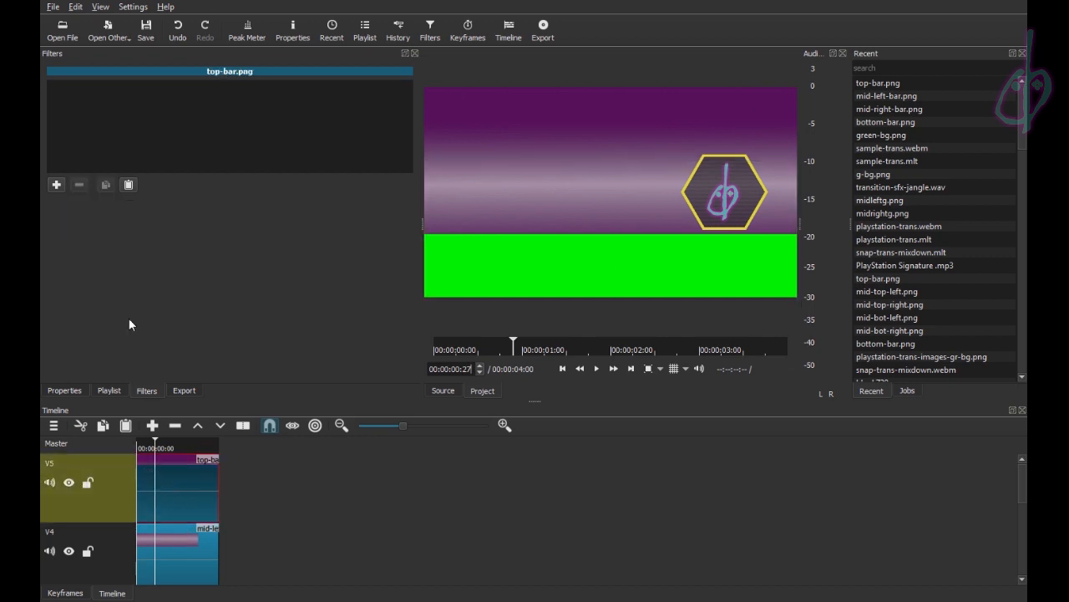
left_click(124, 184)
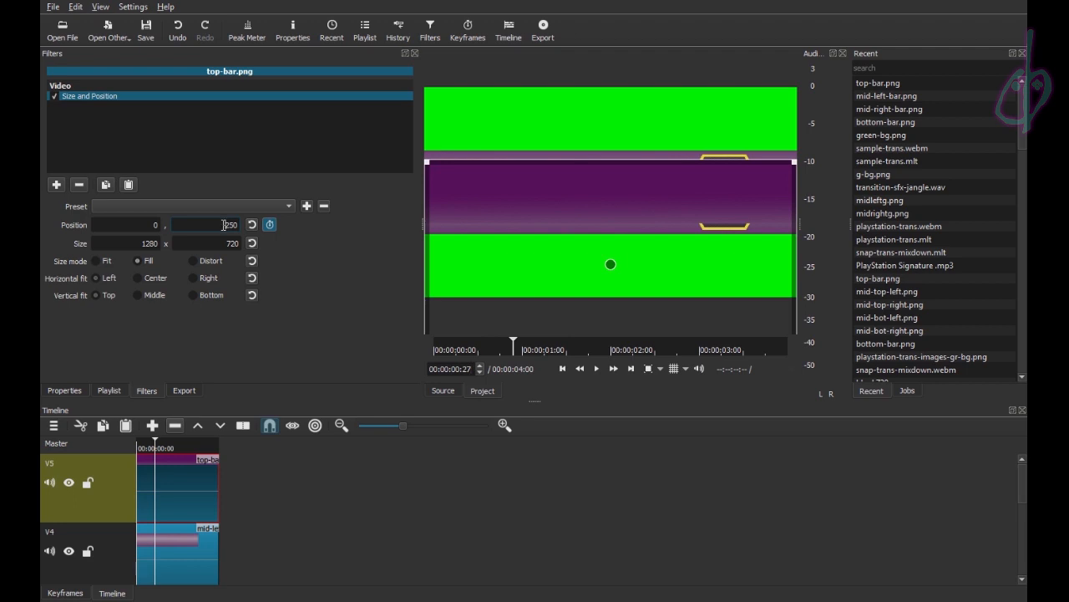
- Set the top bar's vertical position to -250 at the 00:00:00:27 keyframe
left_click(149, 223)
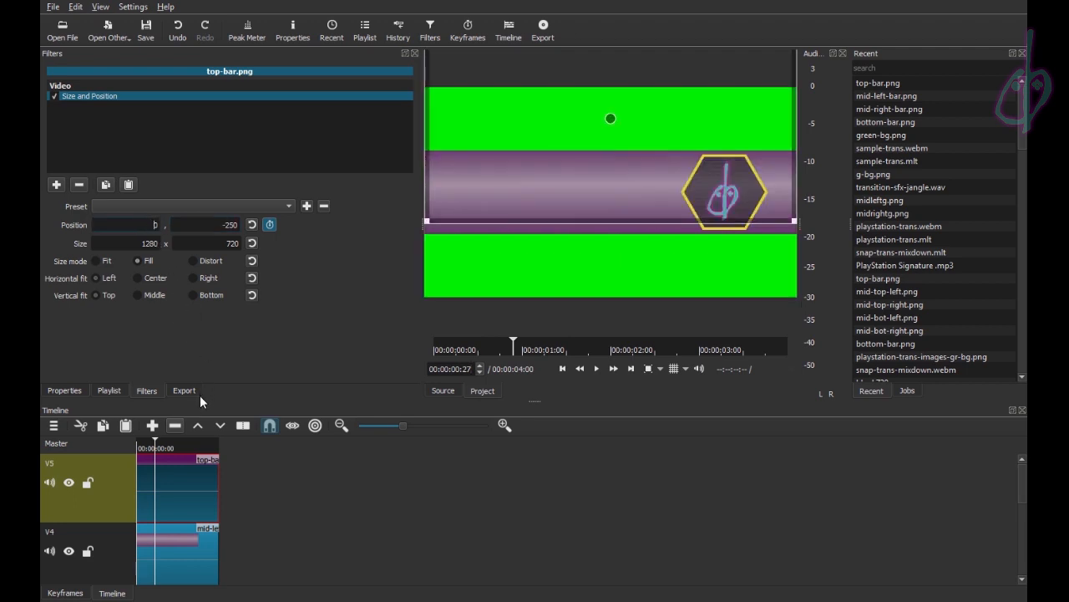
left_click(465, 368)
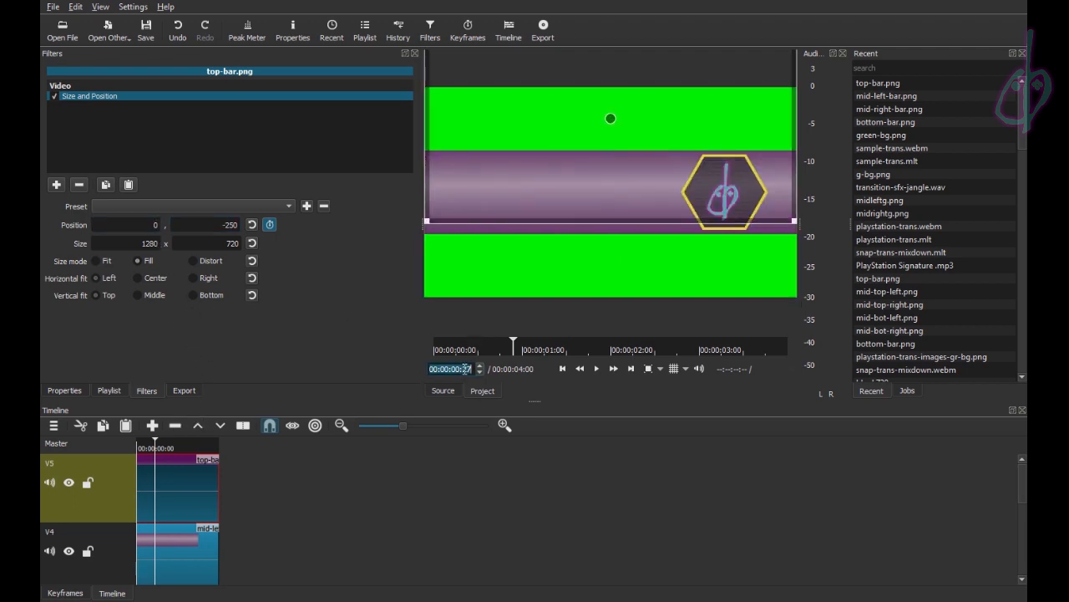
- Set the top bar's vertical position to -100 at the 00:00:00:18 keyframe
left_click_drag(462, 369, 485, 369)
type("18")
key("Return")
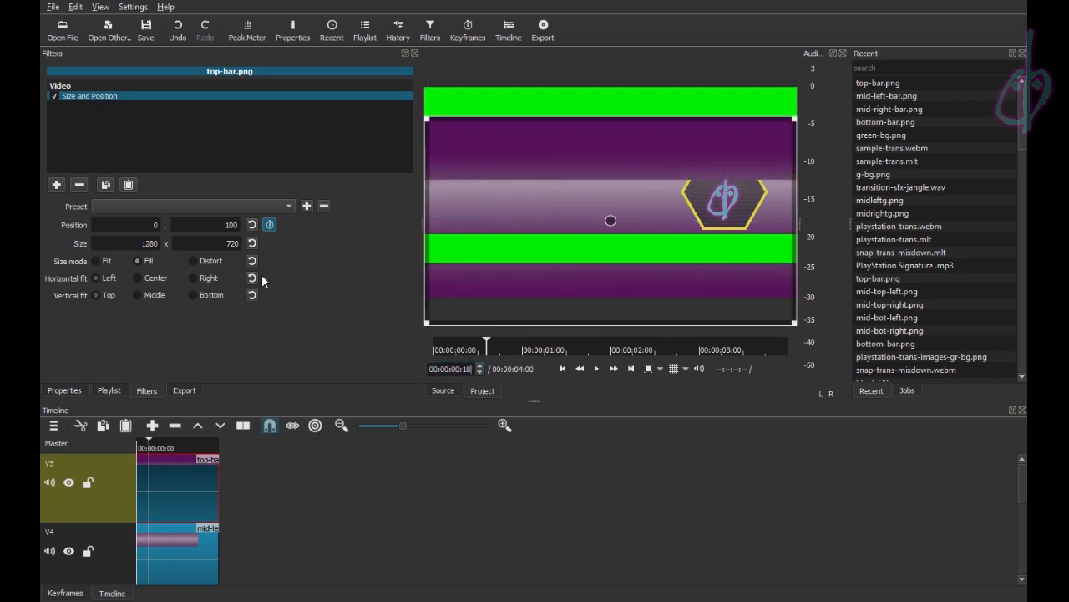
left_click_drag(223, 225, 277, 223)
left_click(227, 223)
type("-")
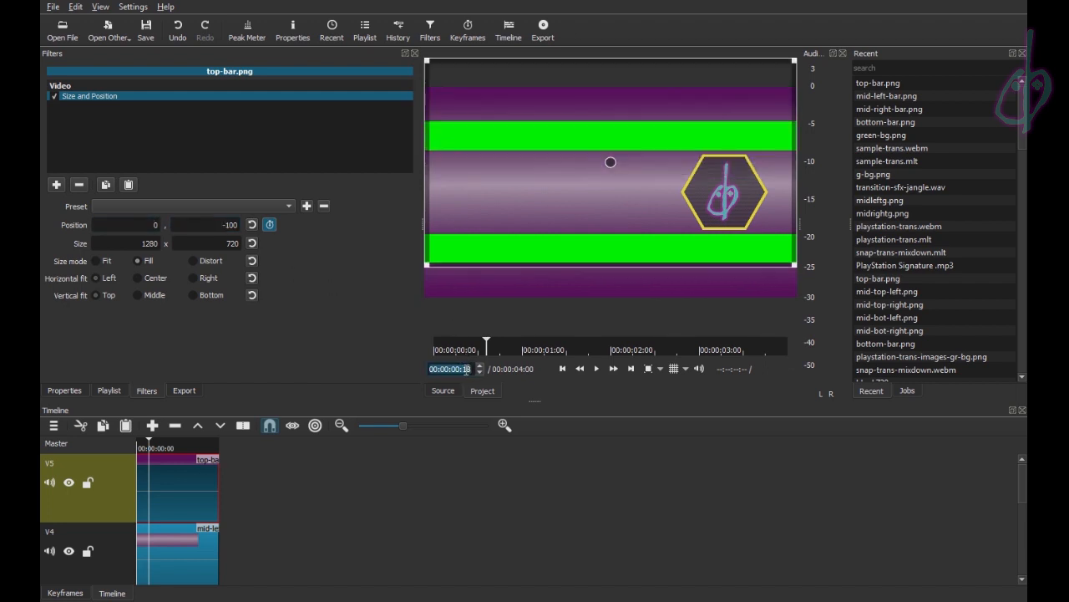
- Set the top bar's vertical position to -10 at the 00:00:00:09 keyframe and play the animation from the start
double_click(468, 368)
type("09")
key("Return")
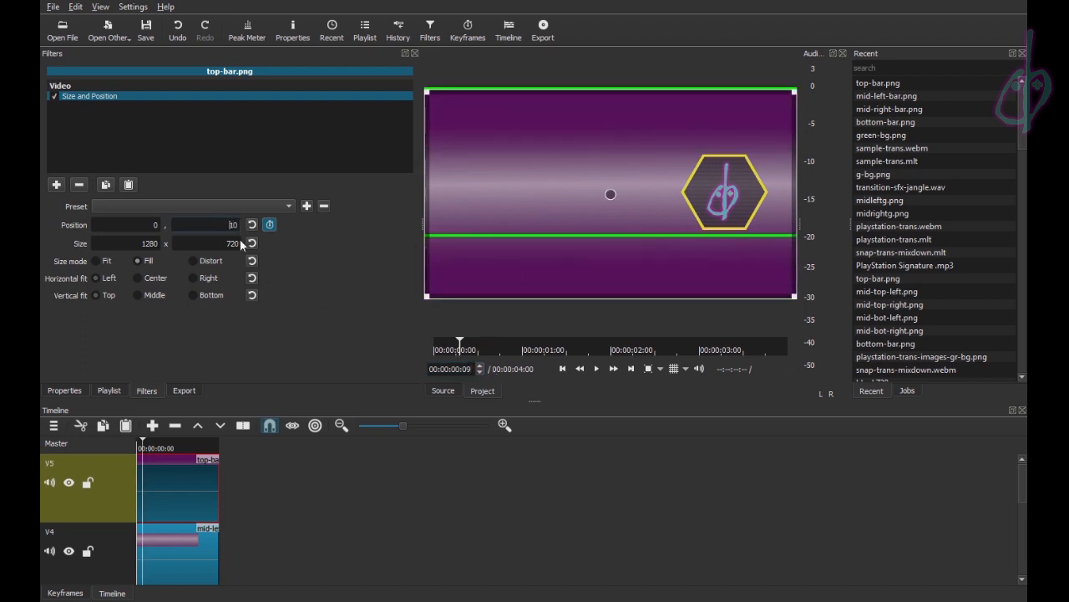
type("-")
key("Return")
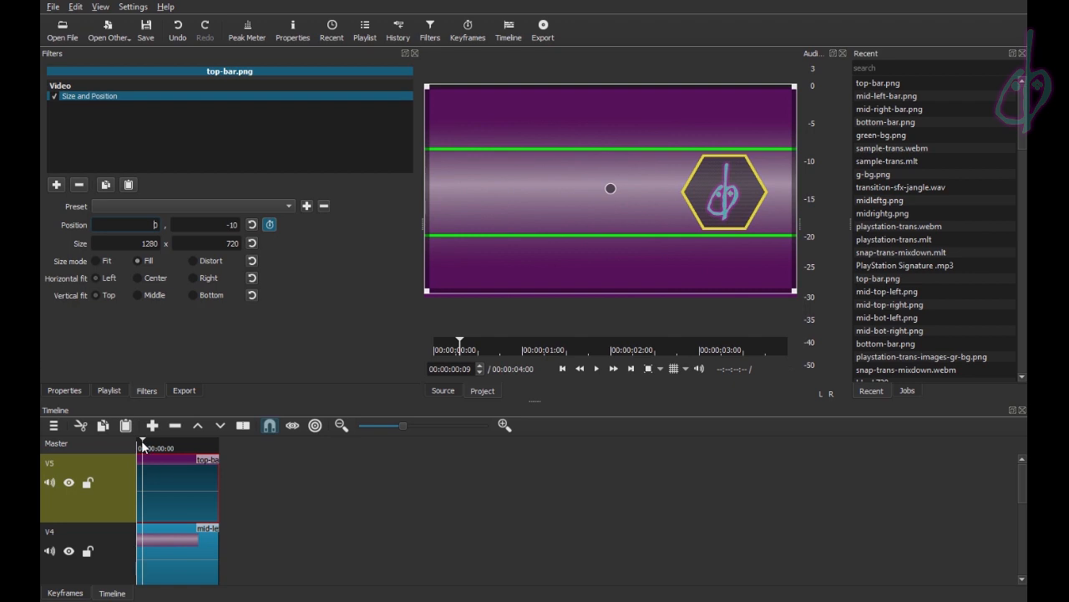
left_click_drag(142, 447, 131, 446)
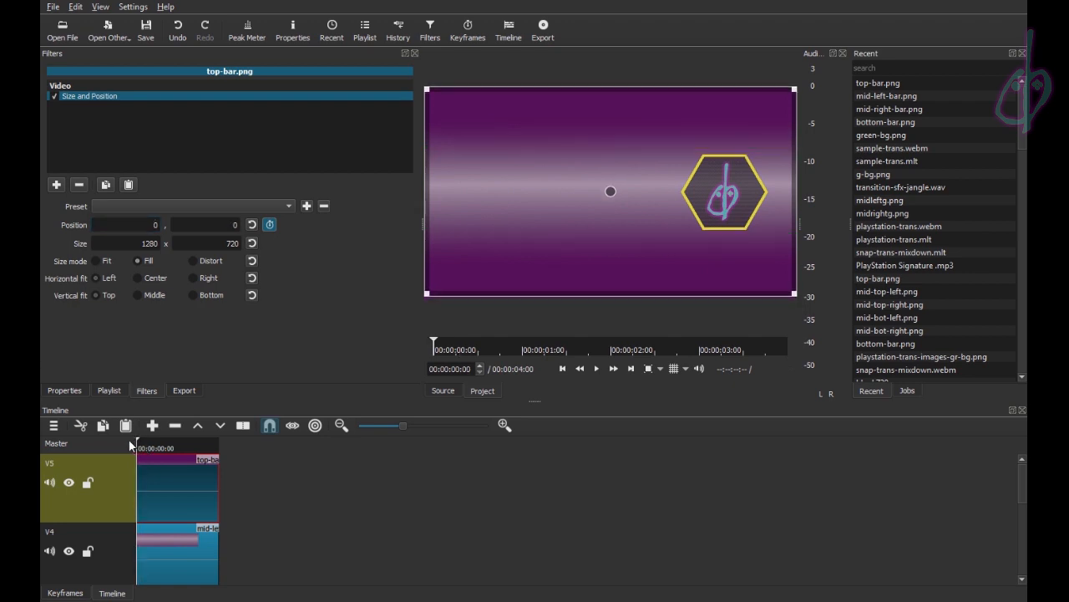
key("space")
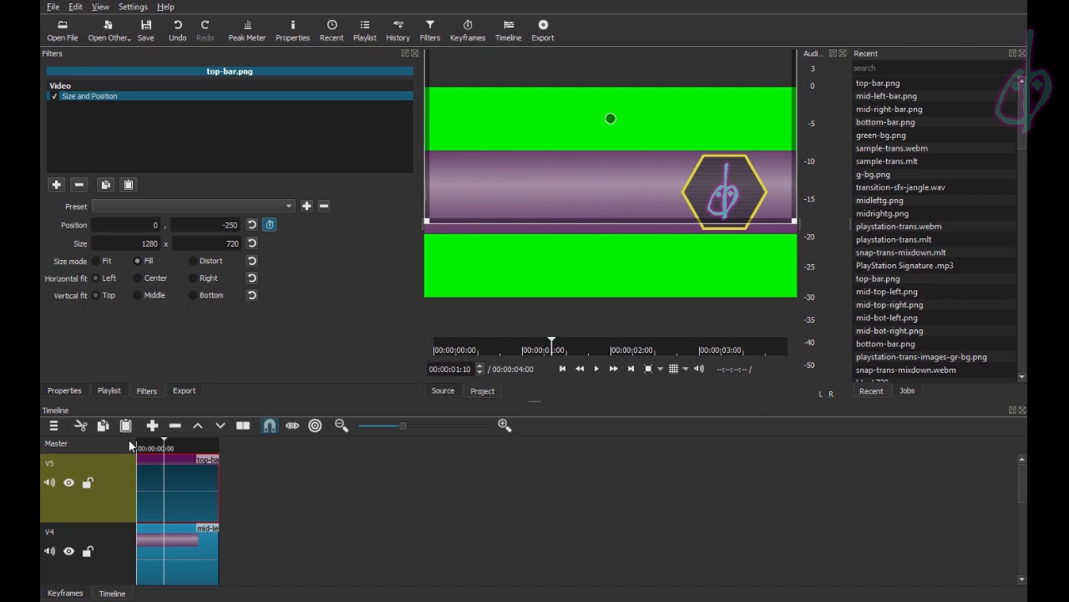
left_click_drag(163, 446, 109, 447)
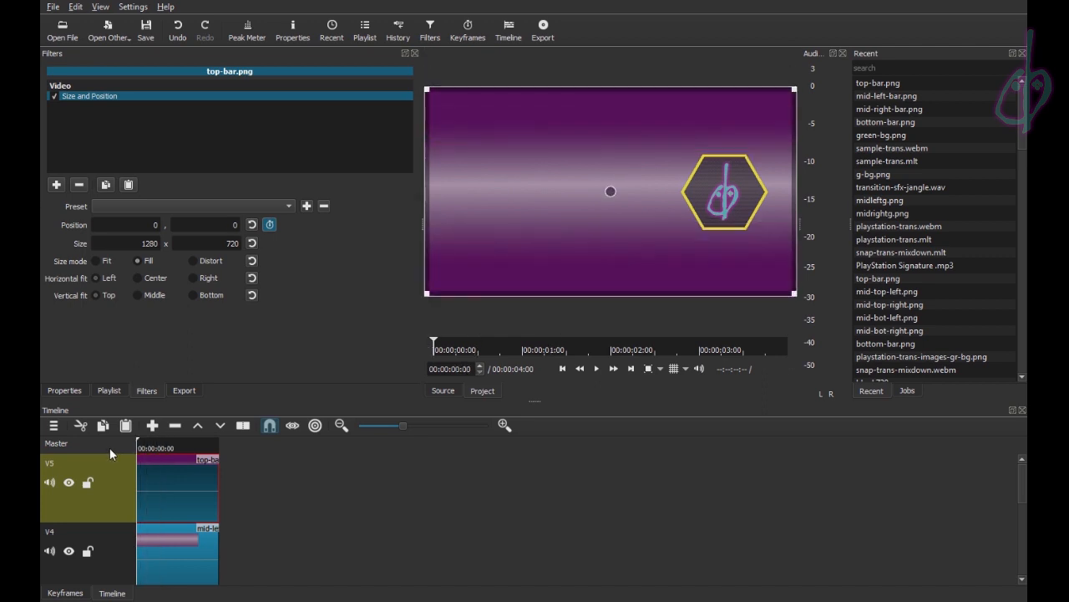
- Copy the top bar's Size and Position filter and paste it onto the mid-left-bar.png clip on track V4
left_click(109, 187)
scroll(133, 476, "down", 1)
left_click(163, 497)
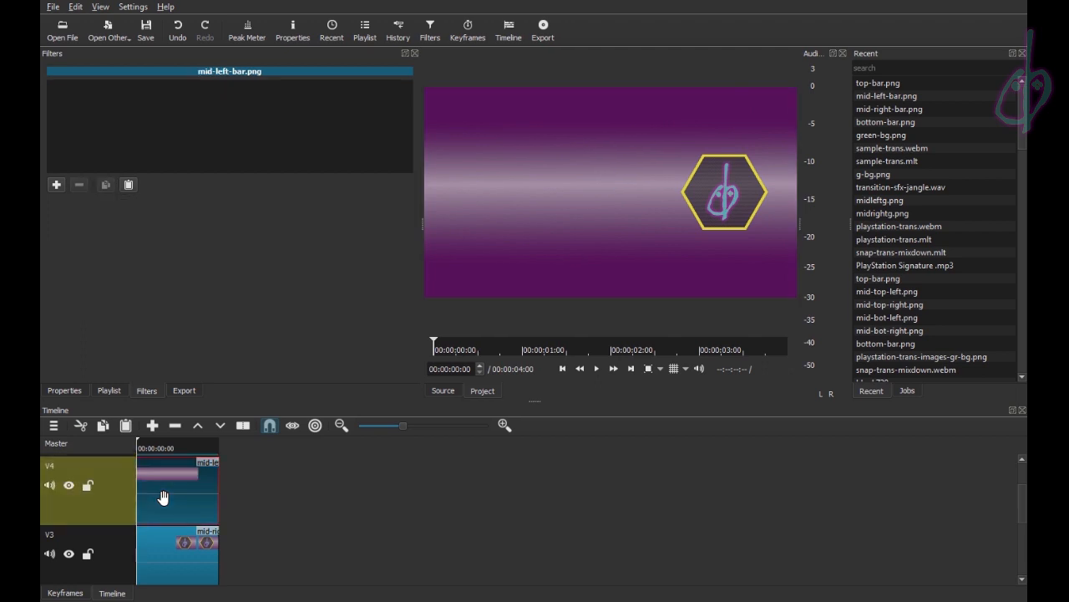
left_click(128, 186)
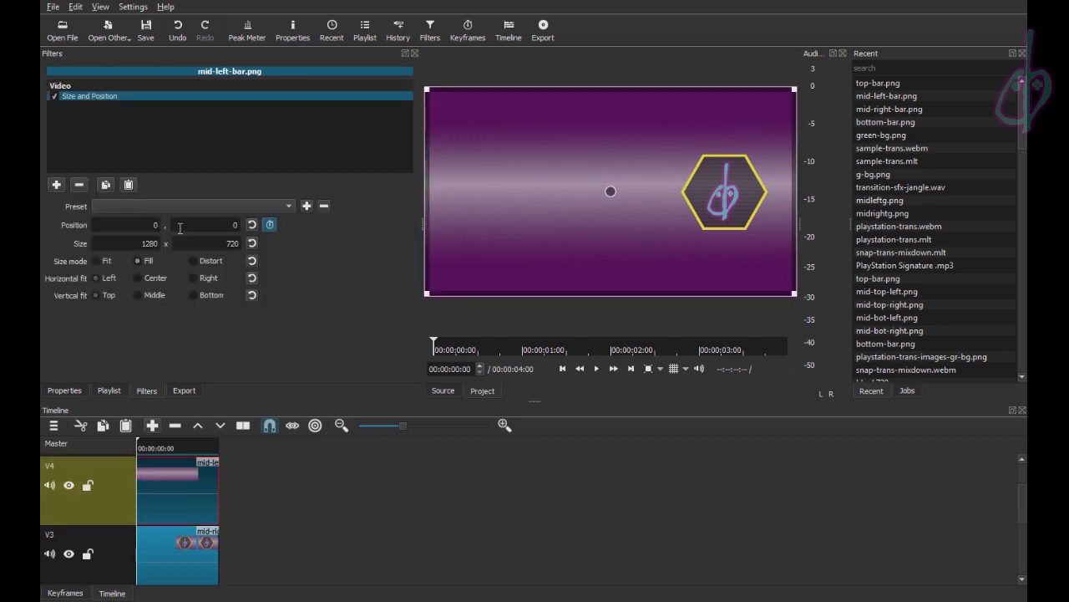
- Set the mid-left bar's position to -10, 0 at the 00:00:00:09 keyframe
double_click(468, 369)
type("09")
key("Return")
triple_click(173, 227)
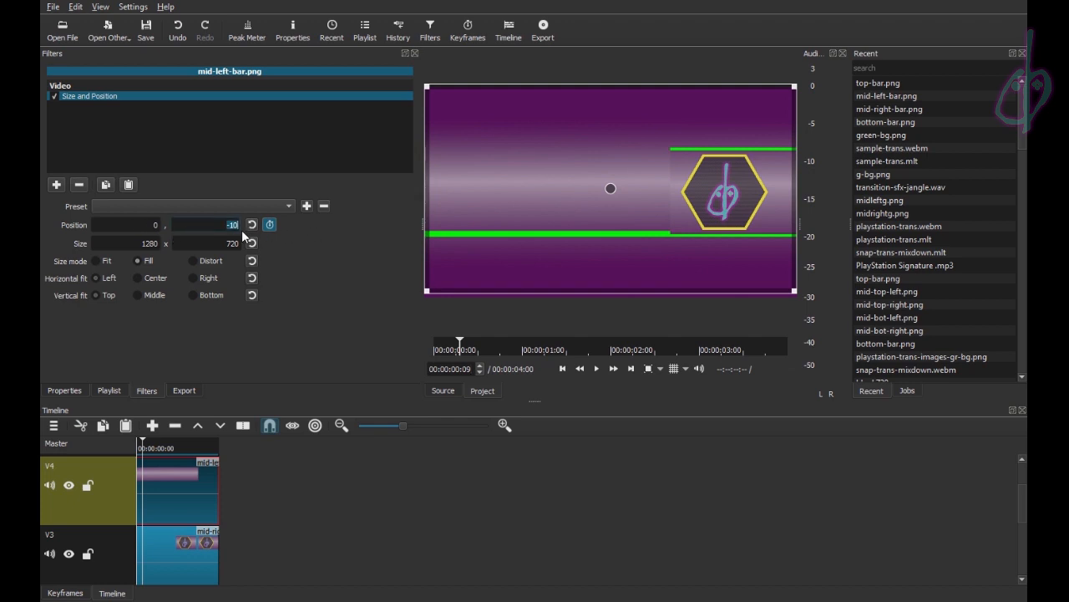
key("BackSpace")
left_click(153, 225)
type("-1")
left_click(198, 223)
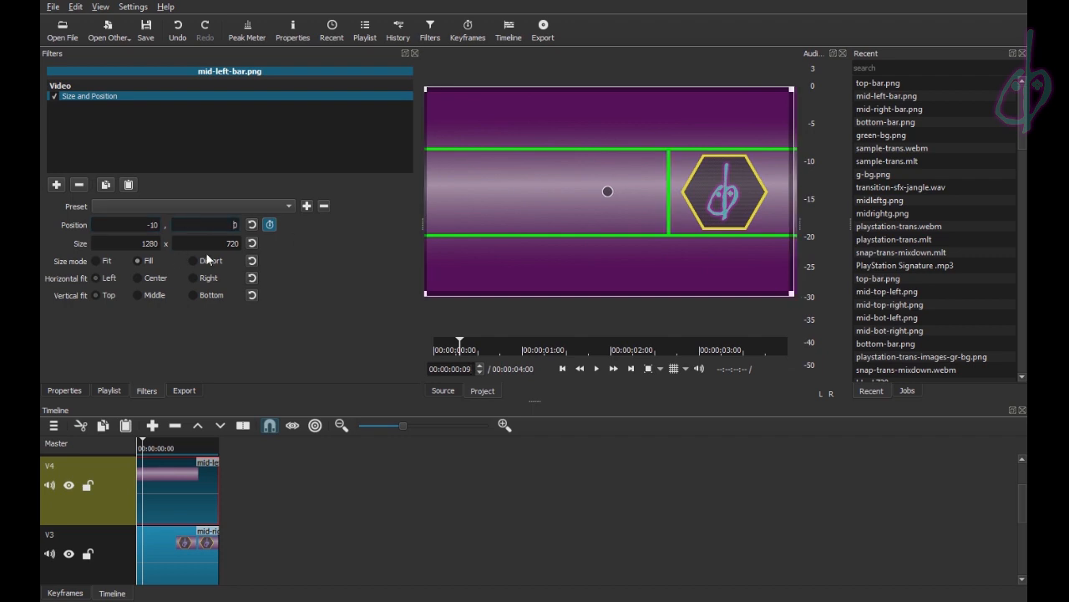
- Set the mid-left bar's position to -100, 0 at the 00:00:00:18 keyframe
scroll(251, 446, "down", 1)
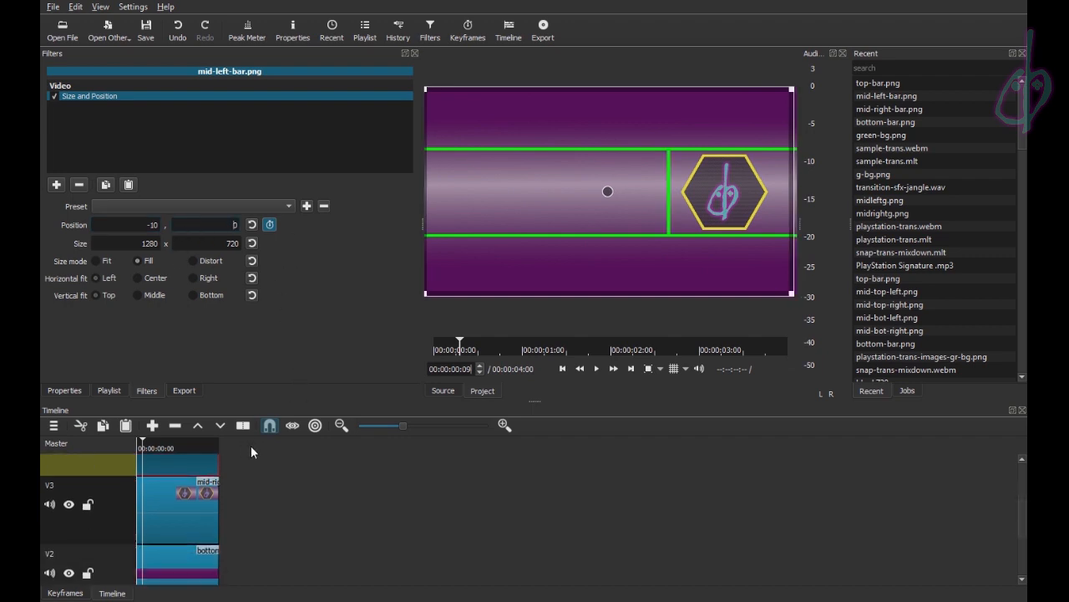
left_click(463, 369)
left_click(469, 369)
key("BackSpace")
key("BackSpace")
type("18")
key("Return")
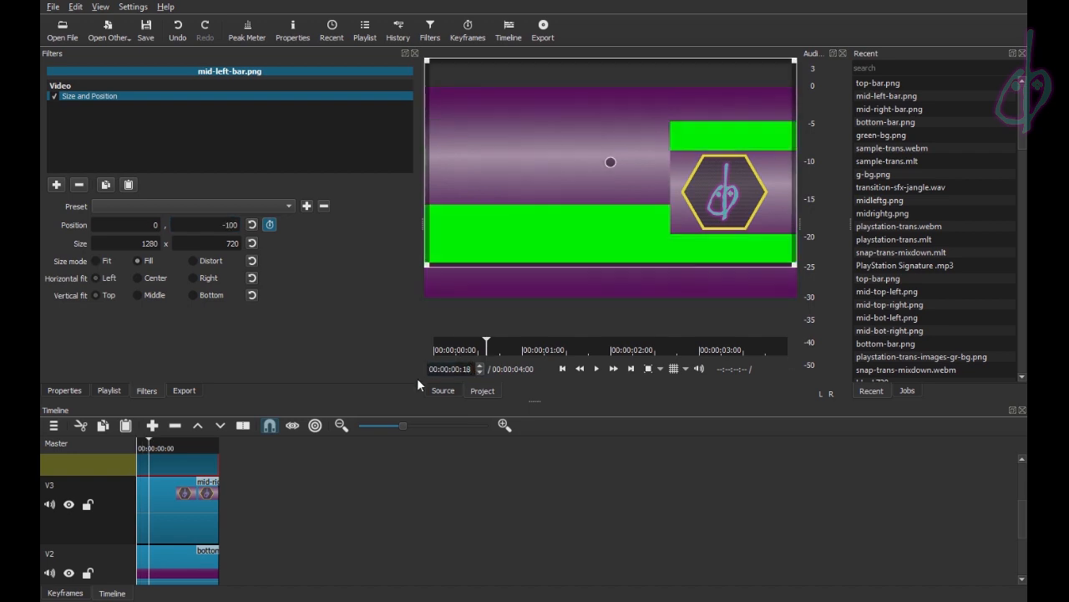
double_click(226, 225)
type("0")
left_click(149, 226)
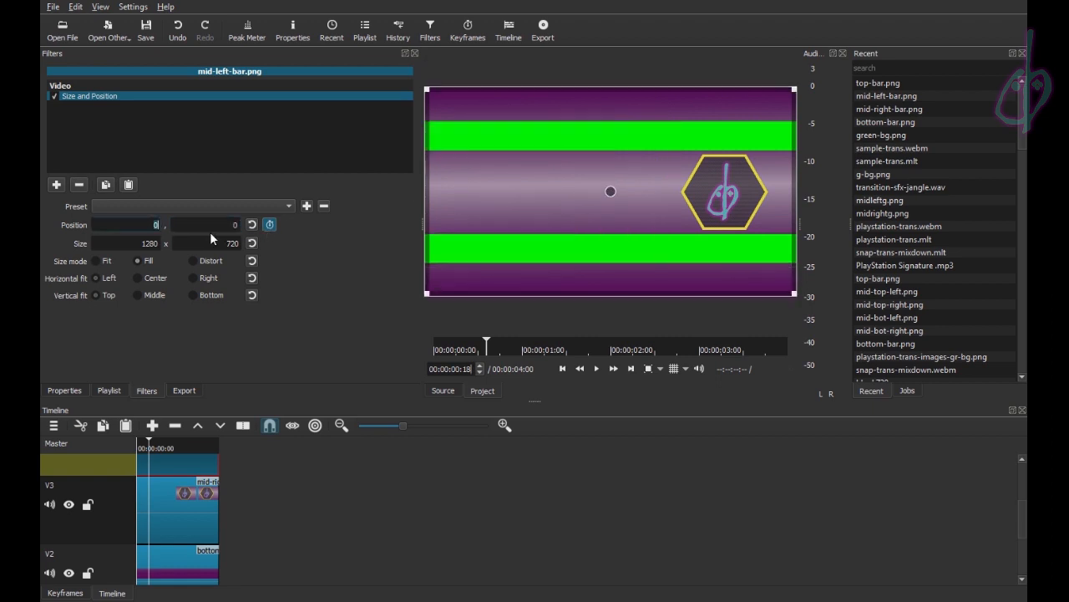
type("-100")
left_click(219, 225)
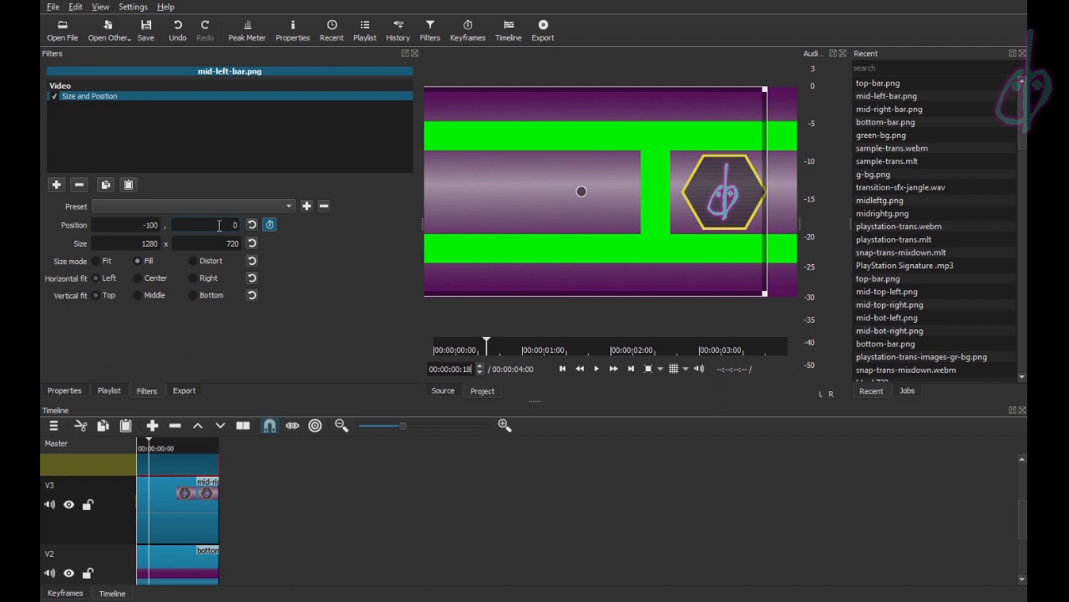
left_click(184, 390)
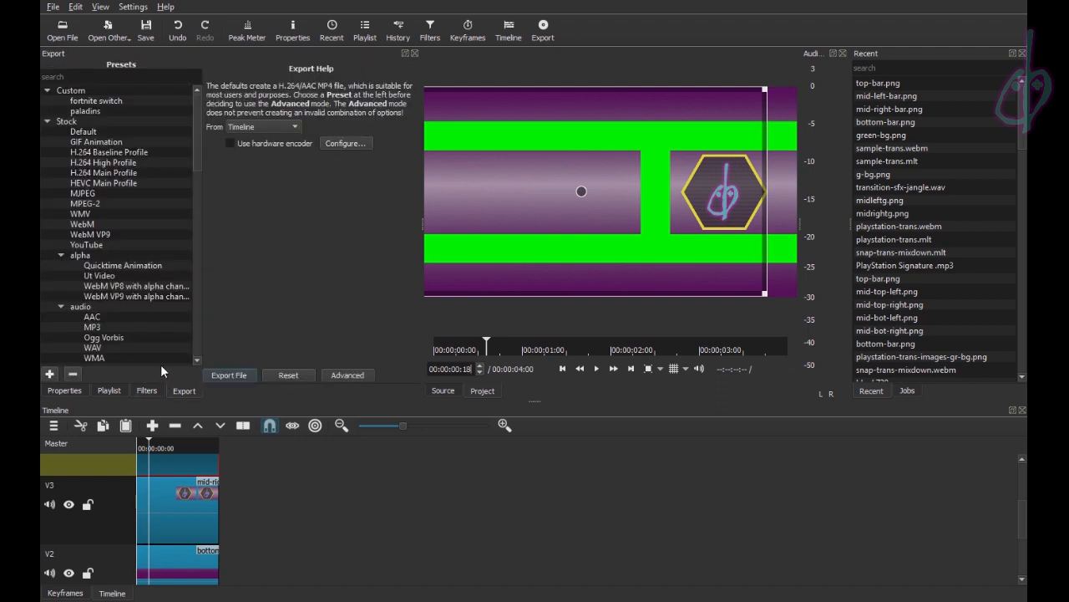
left_click(118, 387)
left_click(140, 388)
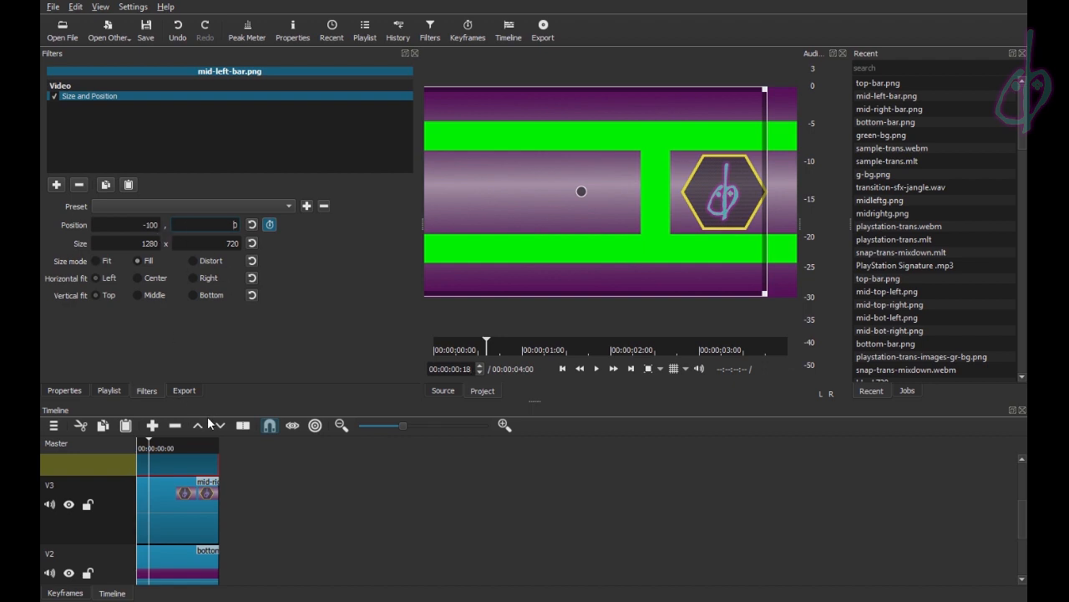
- Set the mid-left bar's position to -845, 0 at the 00:00:00:27 keyframe
double_click(468, 372)
type("27")
key("Return")
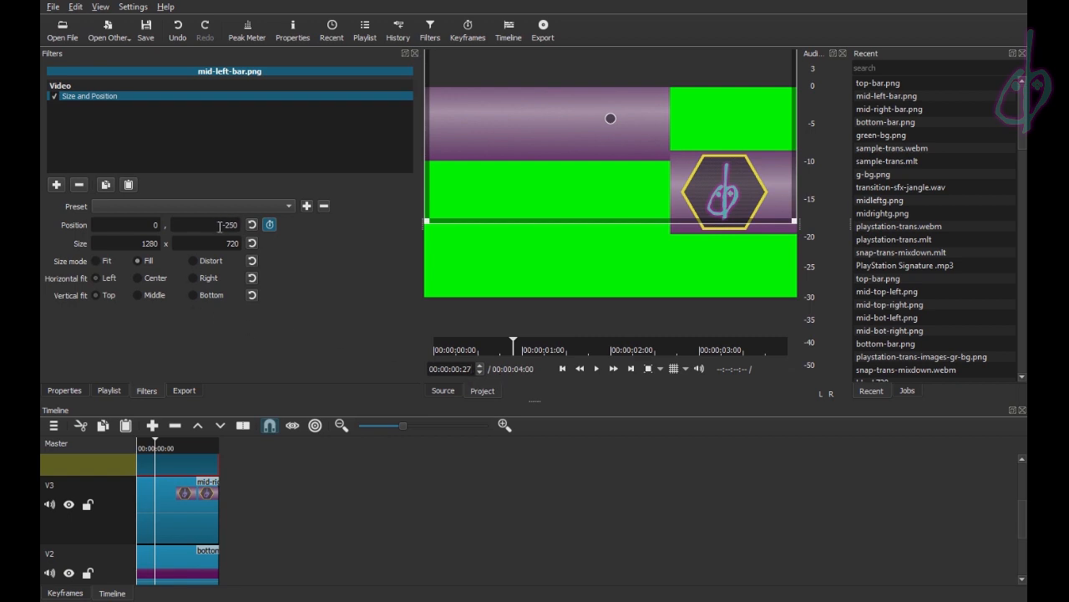
left_click_drag(221, 224, 308, 224)
type("0")
left_click_drag(141, 227, 223, 225)
type("-")
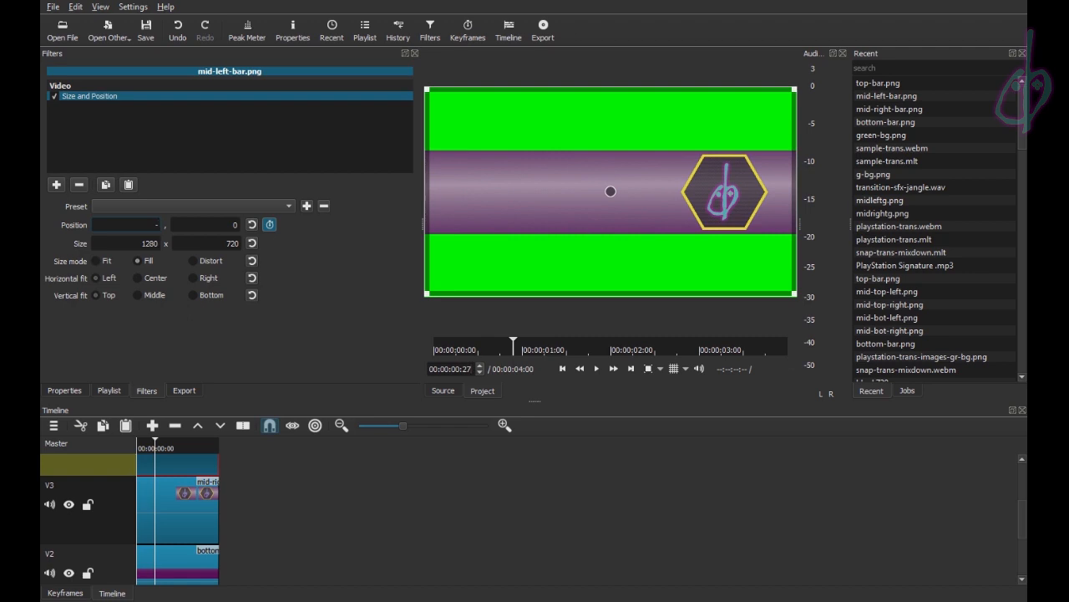
type("800")
key("Return")
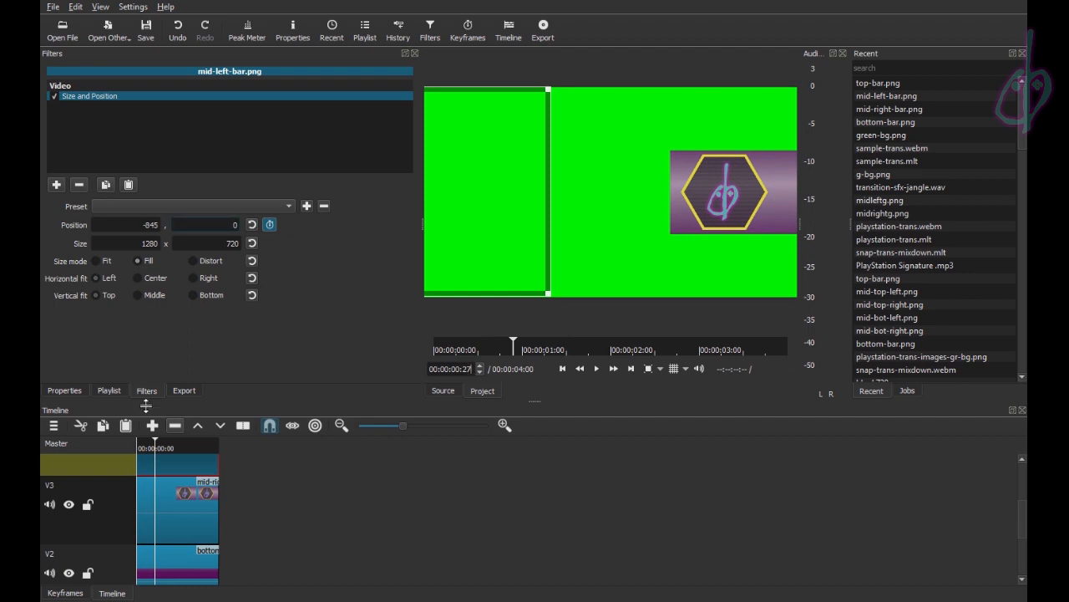
- Paste the mid-left bar's Size and Position filter onto mid-right-bar.png on track V3 and set its horizontal position to 380 at 00:00:00:27
scroll(151, 465, "down", 2)
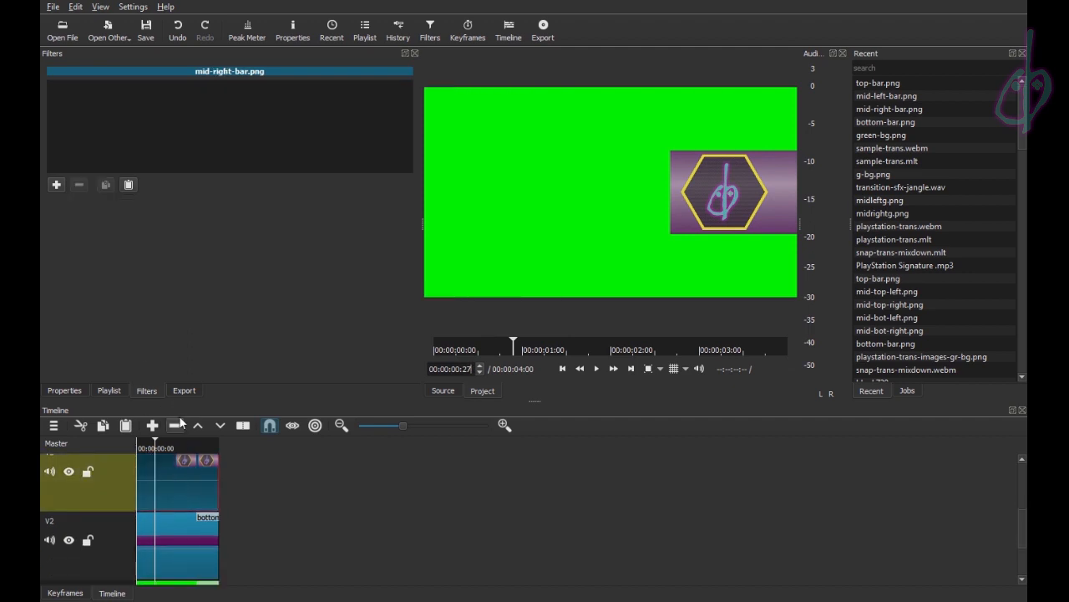
left_click(129, 185)
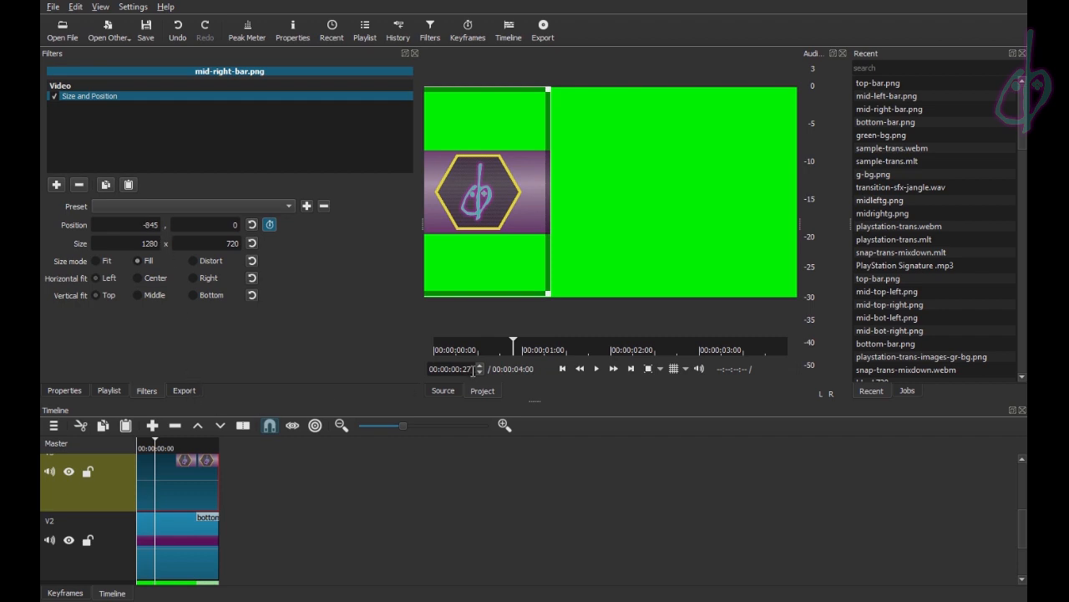
double_click(147, 225)
type("380")
key("Return")
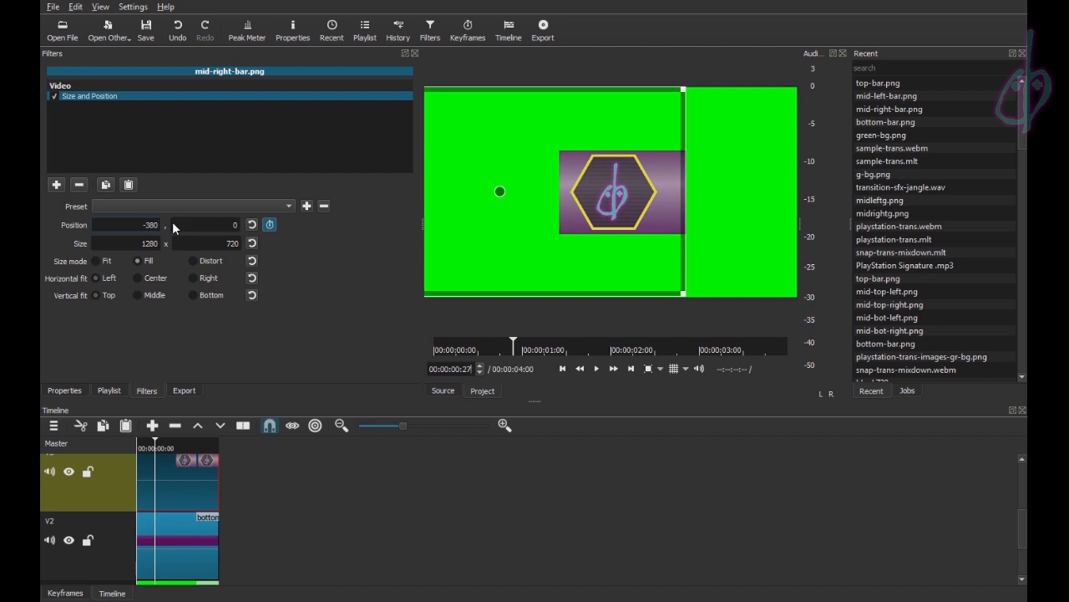
left_click_drag(147, 224, 131, 224)
key("Delete")
key("Return")
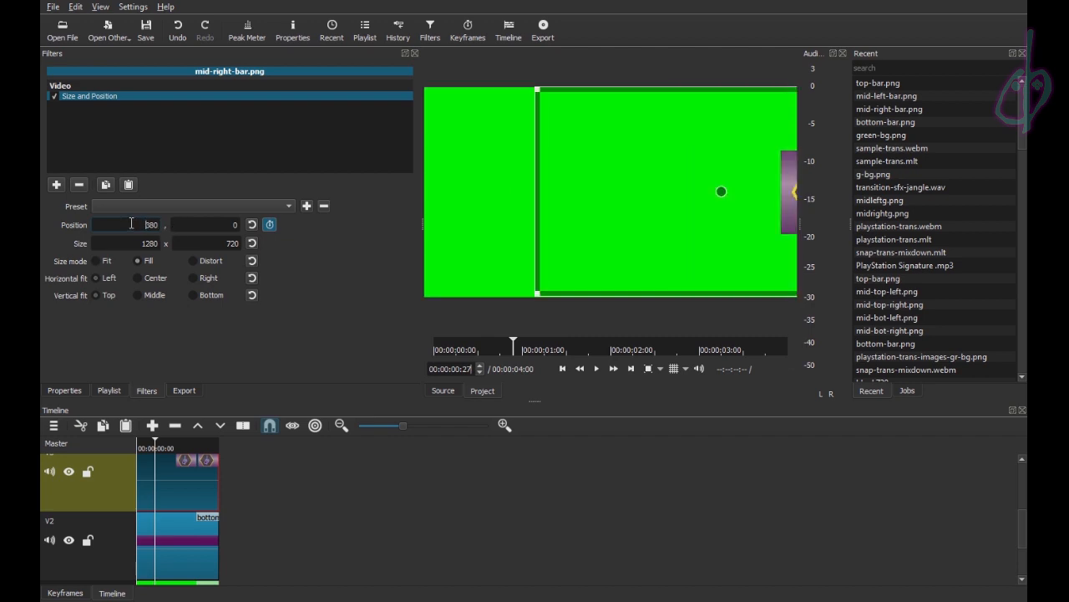
- Increase the mid-right bar's horizontal position at 00:00:00:27 to 425, 430 and finally 440 to move it fully out of frame
left_click_drag(144, 224, 228, 222)
type("425")
key("Return")
left_click_drag(142, 224, 231, 224)
type("4")
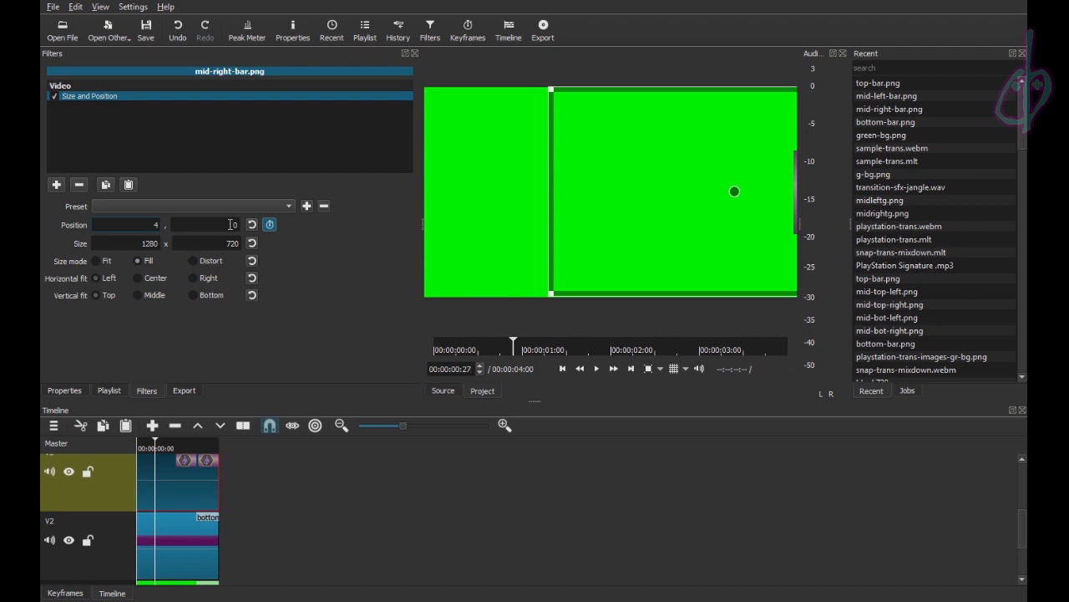
type("30")
key("Return")
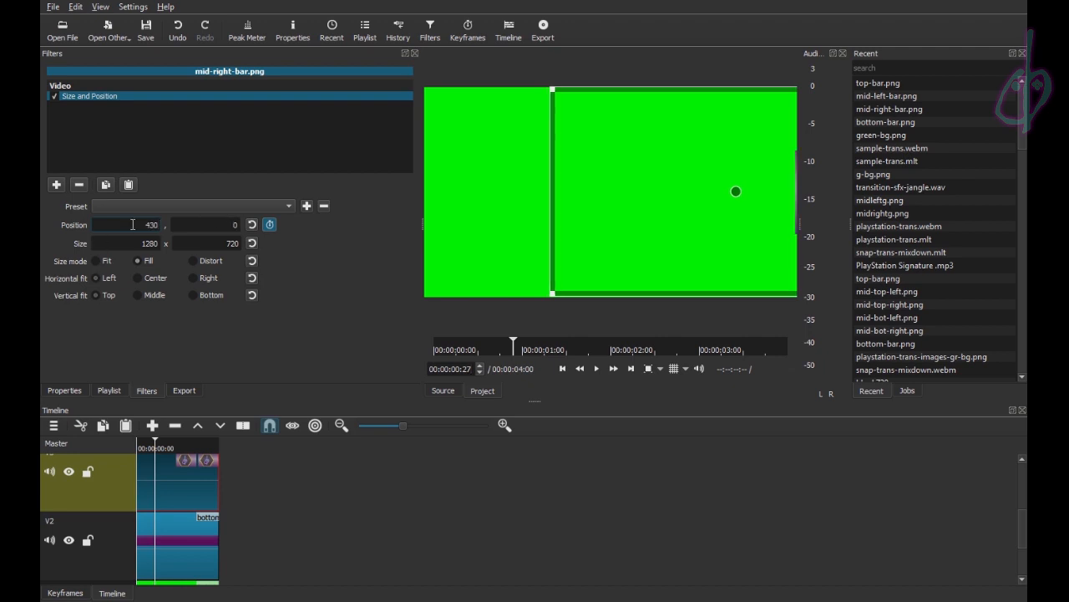
left_click_drag(134, 225, 254, 233)
type("440")
key("Return")
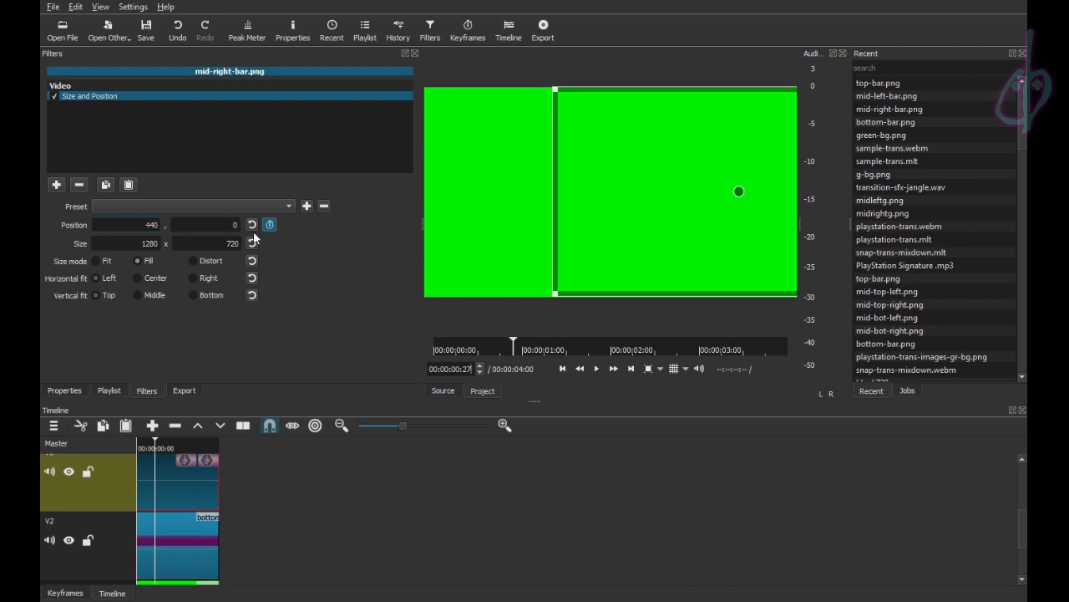
left_click(216, 229)
- Set the mid-right bar's horizontal position to 100 at the 00:00:00:18 keyframe
triple_click(467, 371)
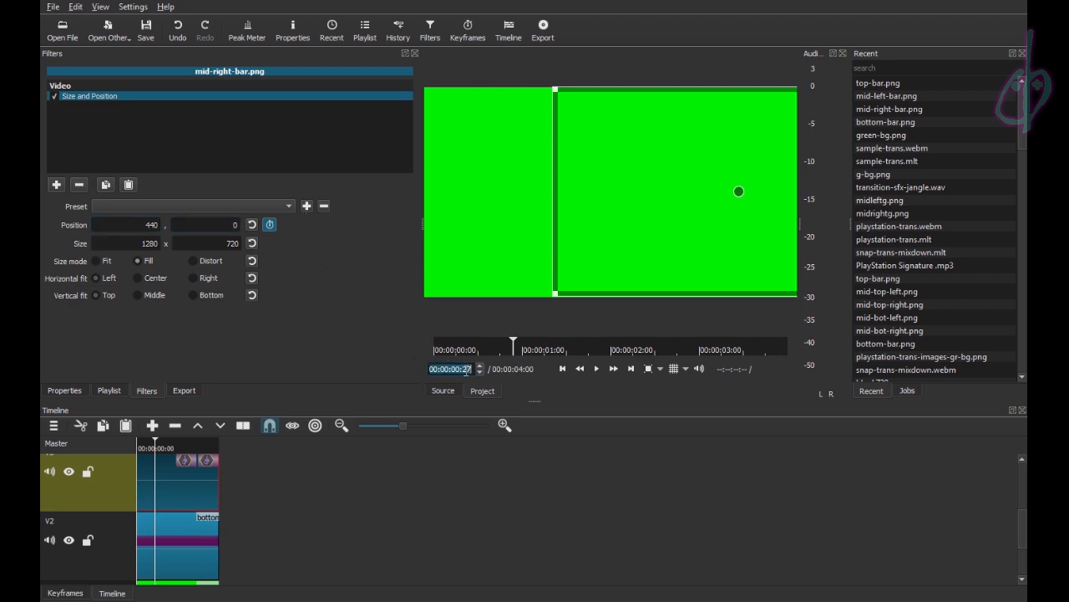
left_click_drag(462, 370, 477, 369)
type("48")
key("BackSpace")
key("BackSpace")
type("18")
key("Return")
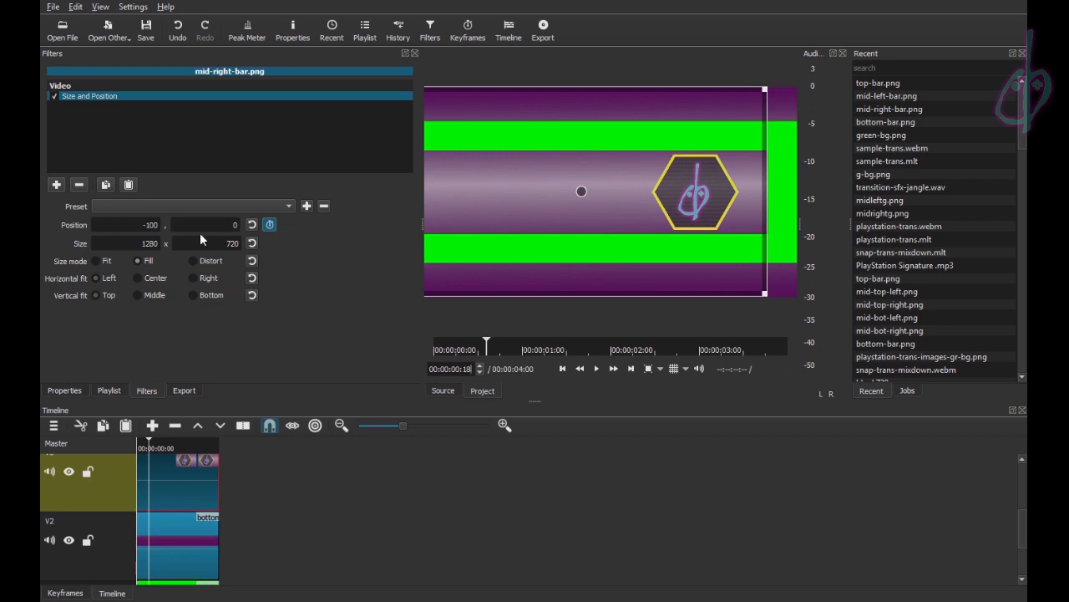
left_click(147, 224)
key("BackSpace")
left_click(191, 225)
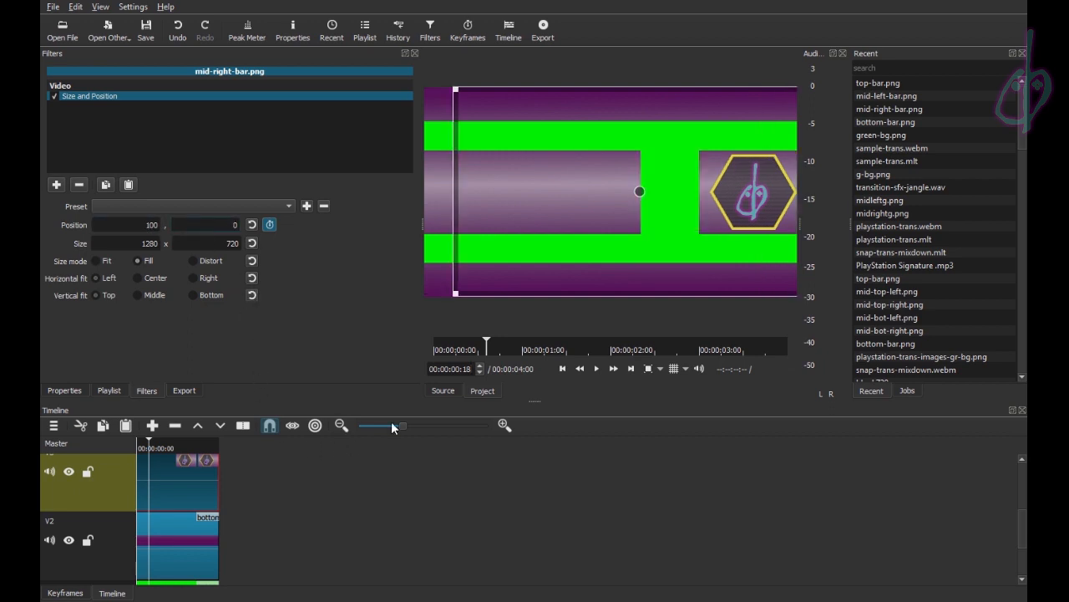
- Set the mid-right bar's horizontal position to 10 at the 00:00:00:09 keyframe
left_click(471, 368)
left_click(463, 369)
left_click_drag(462, 369, 488, 370)
type("09")
key("Return")
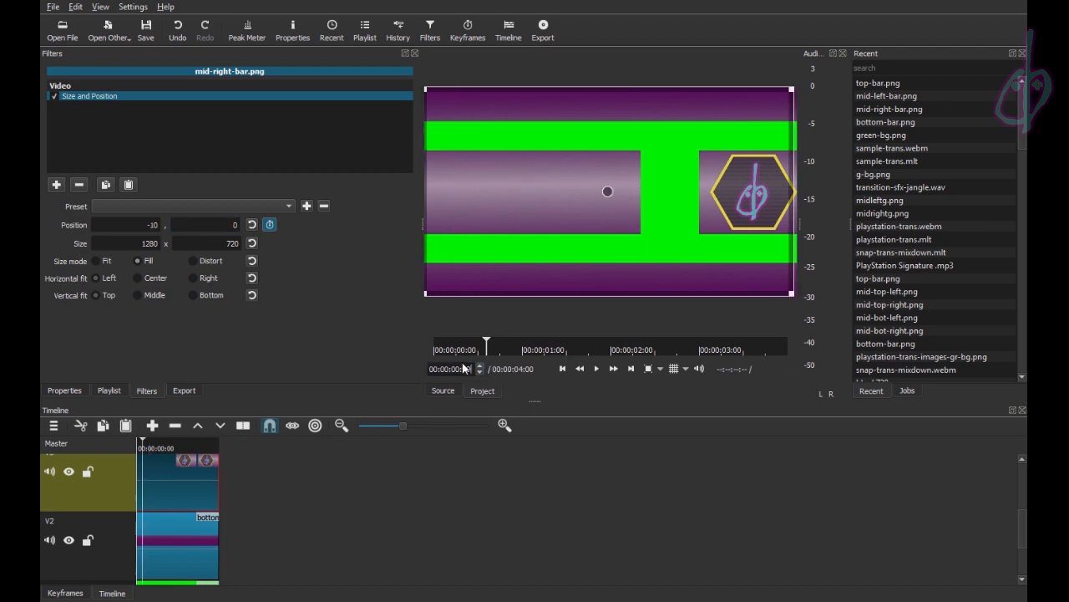
left_click(154, 224)
key("BackSpace")
key("Return")
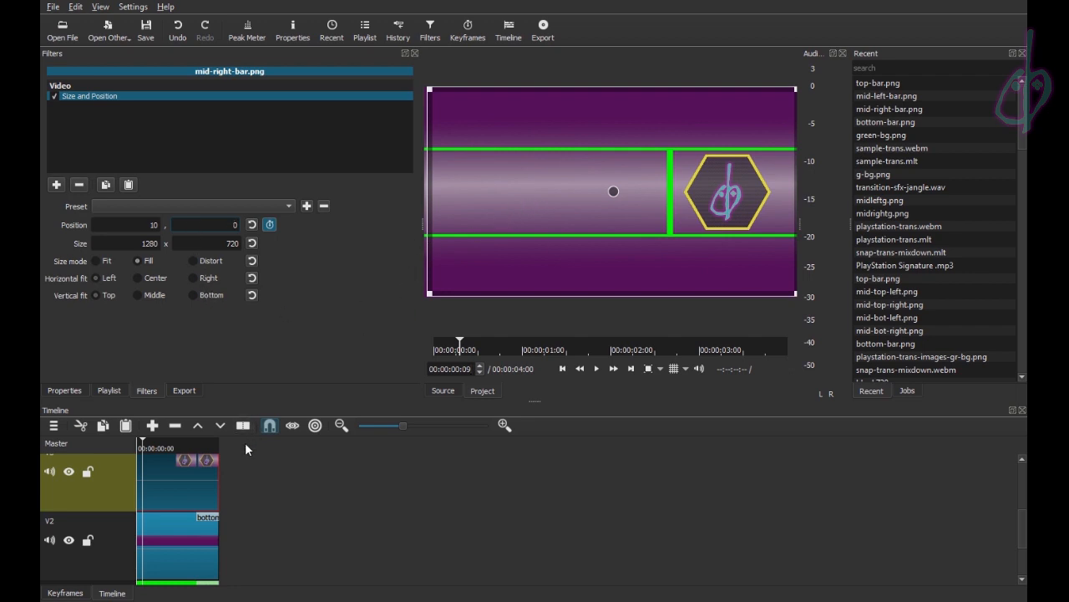
- Move the mid-right bar's 00:00:00:18 Size and Position keyframe to 00:00:00:21
scroll(246, 442, "down", 1)
scroll(254, 448, "down", 1)
scroll(250, 449, "up", 3)
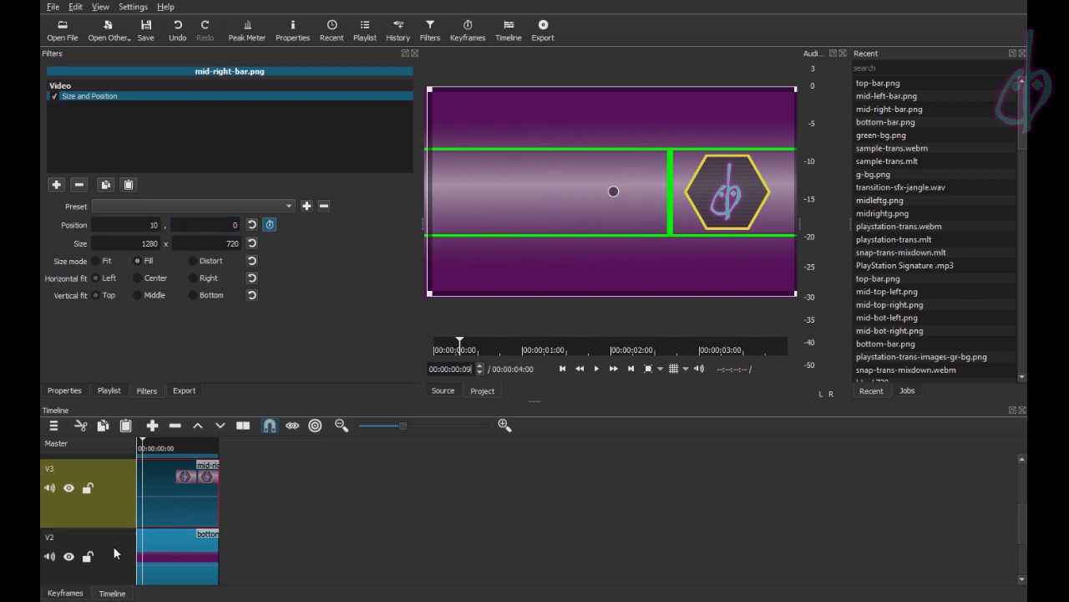
left_click(76, 593)
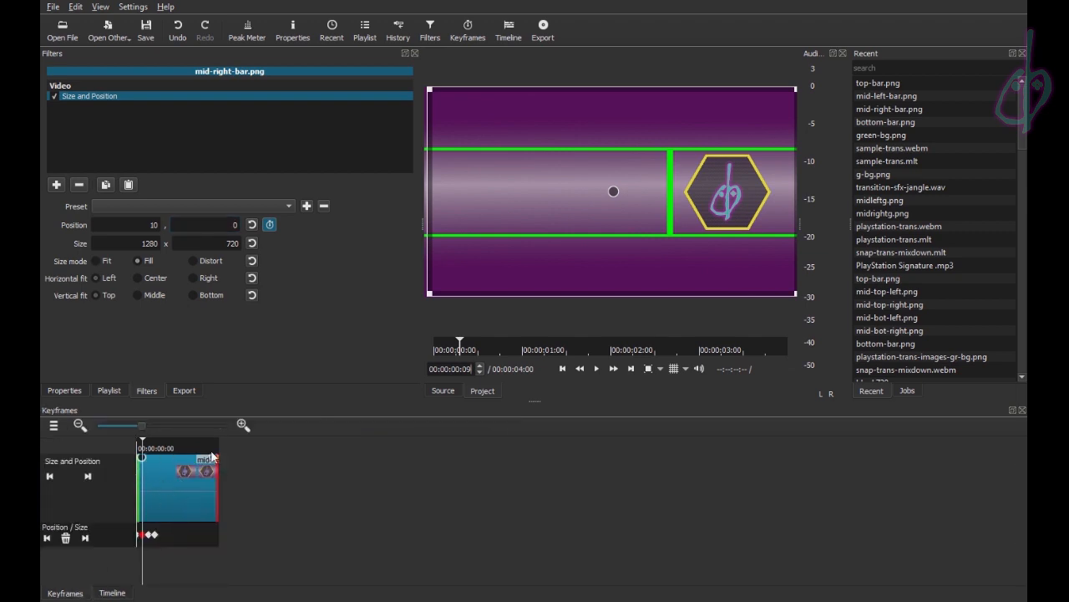
left_click_drag(145, 431, 187, 426)
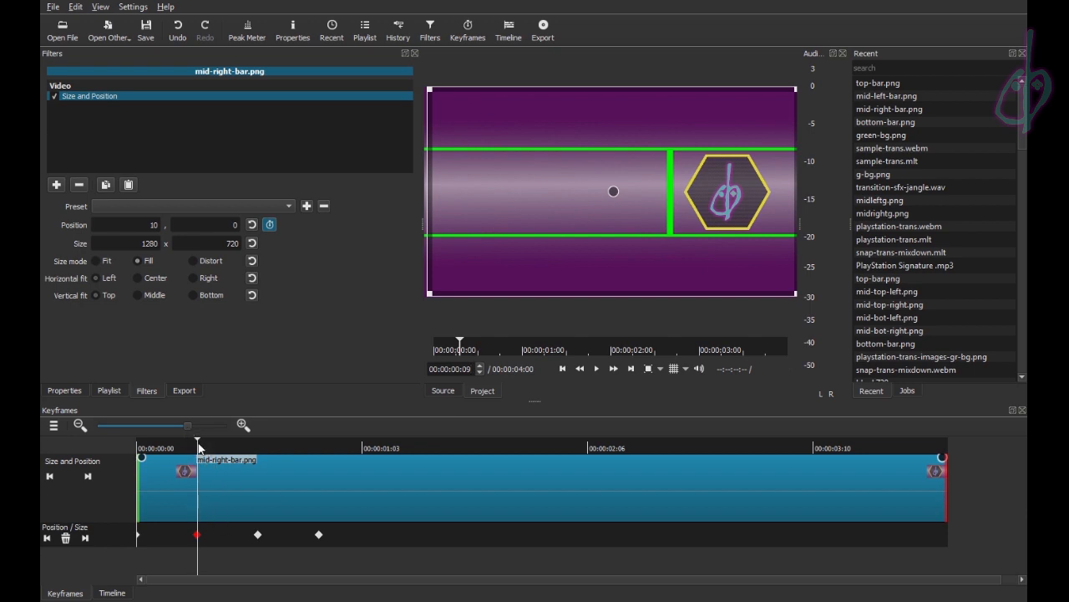
left_click_drag(200, 448, 281, 451)
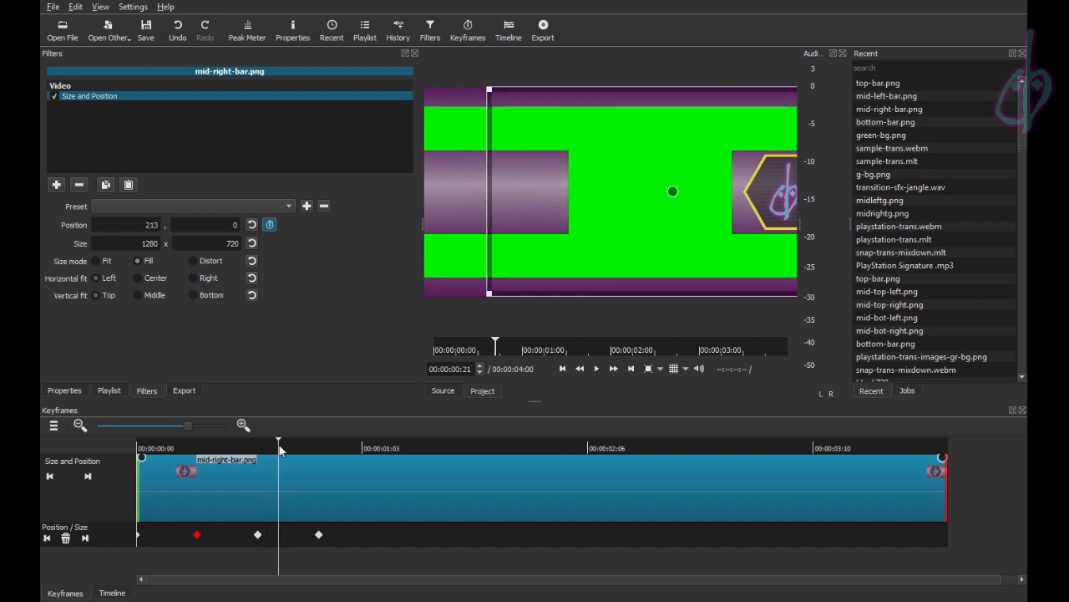
left_click_drag(258, 535, 280, 541)
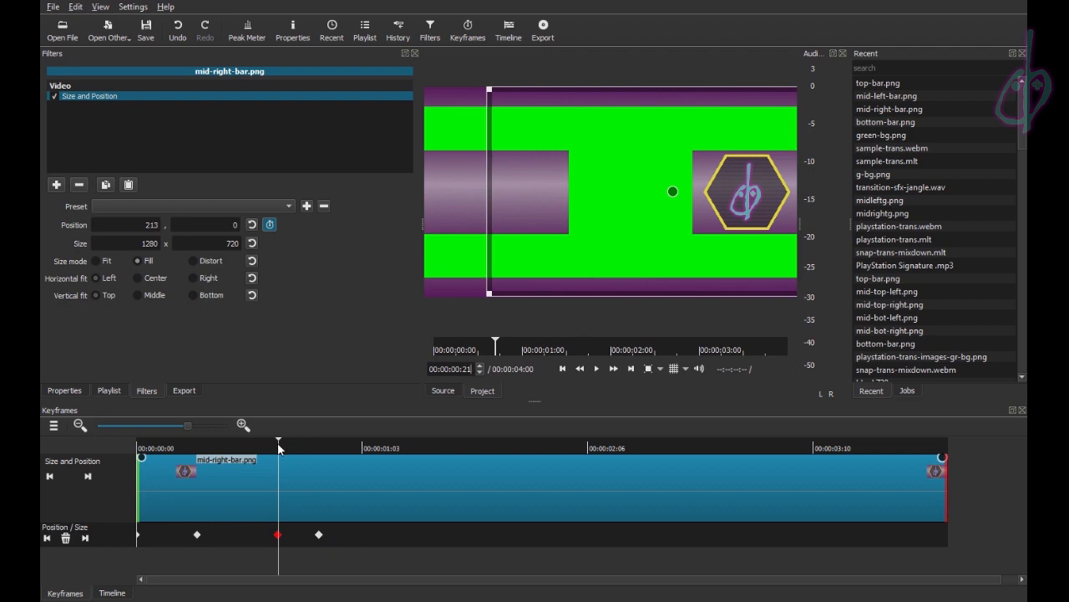
- Move the mid-right bar's last Size and Position keyframe to 00:00:01:00
left_click_drag(279, 449, 362, 449)
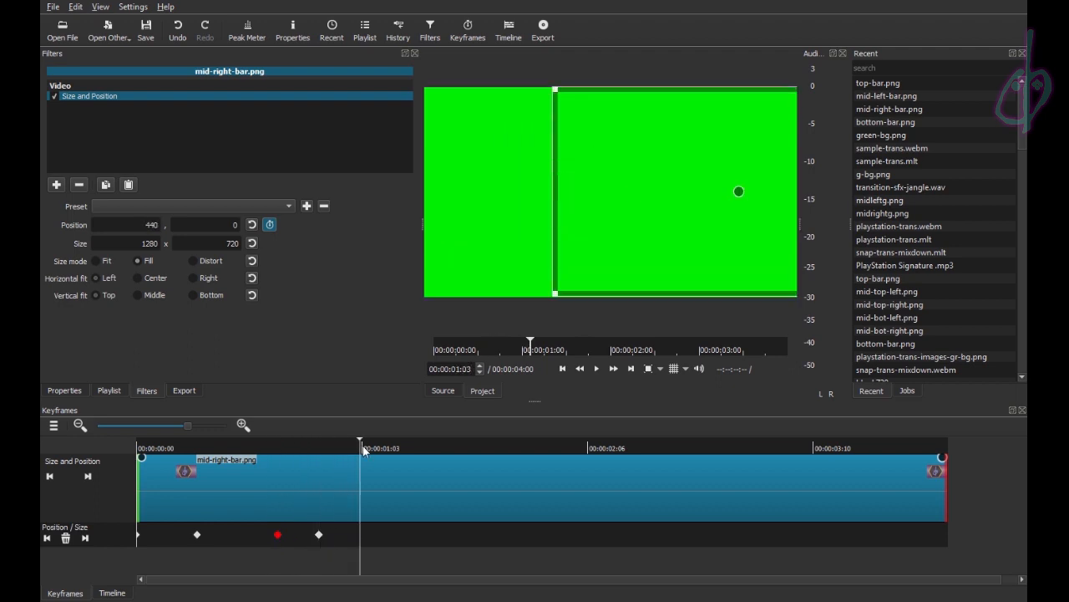
key("Left")
key("Left")
key("Left")
left_click_drag(319, 534, 338, 535)
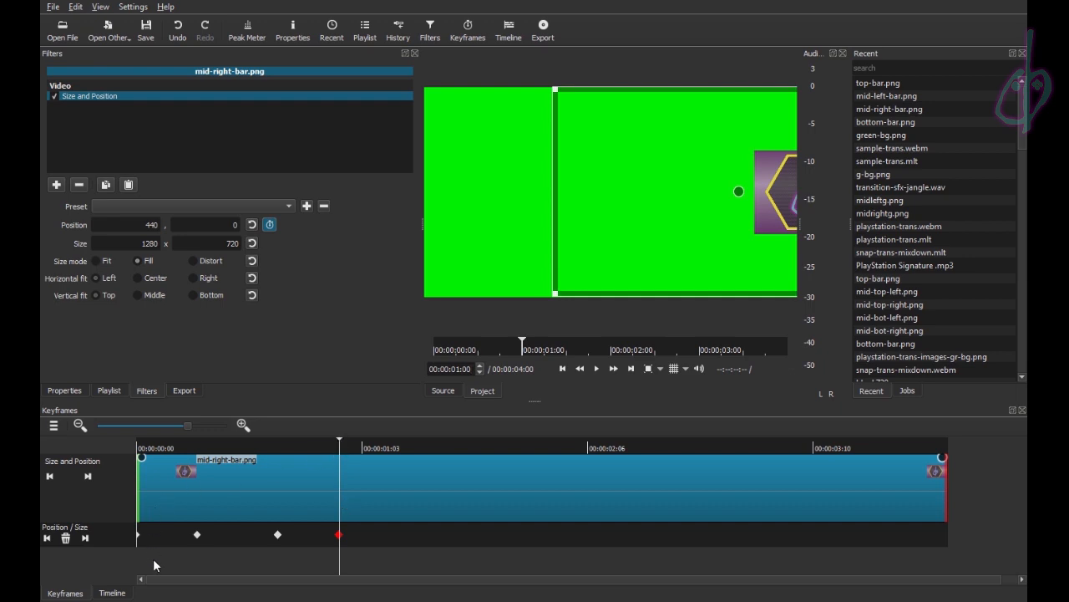
- Play the transition from the beginning to check the delayed exit of the mid-right bar
left_click(114, 593)
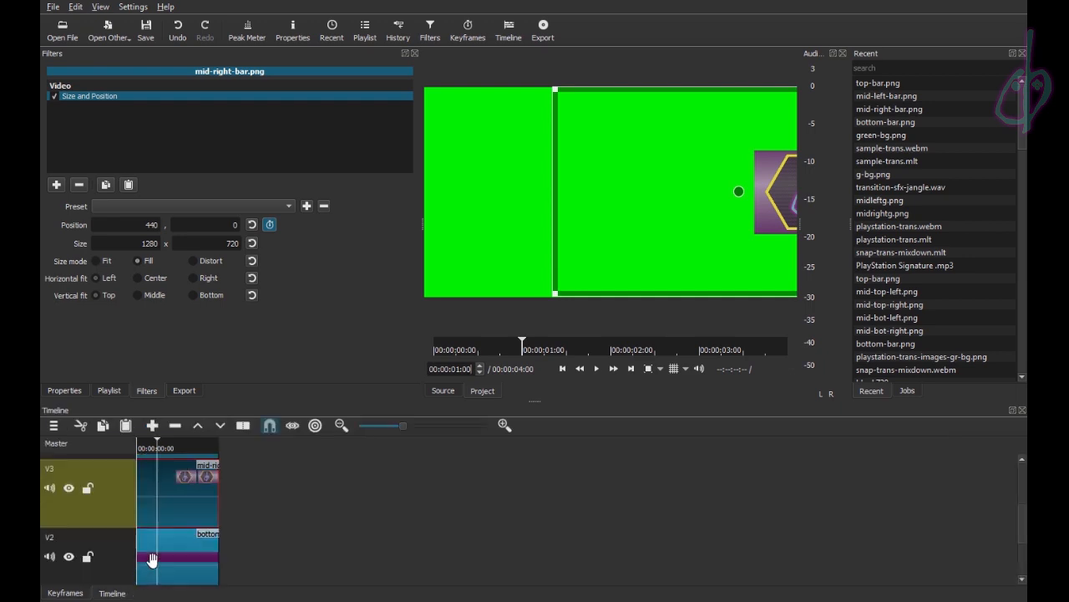
key("Home")
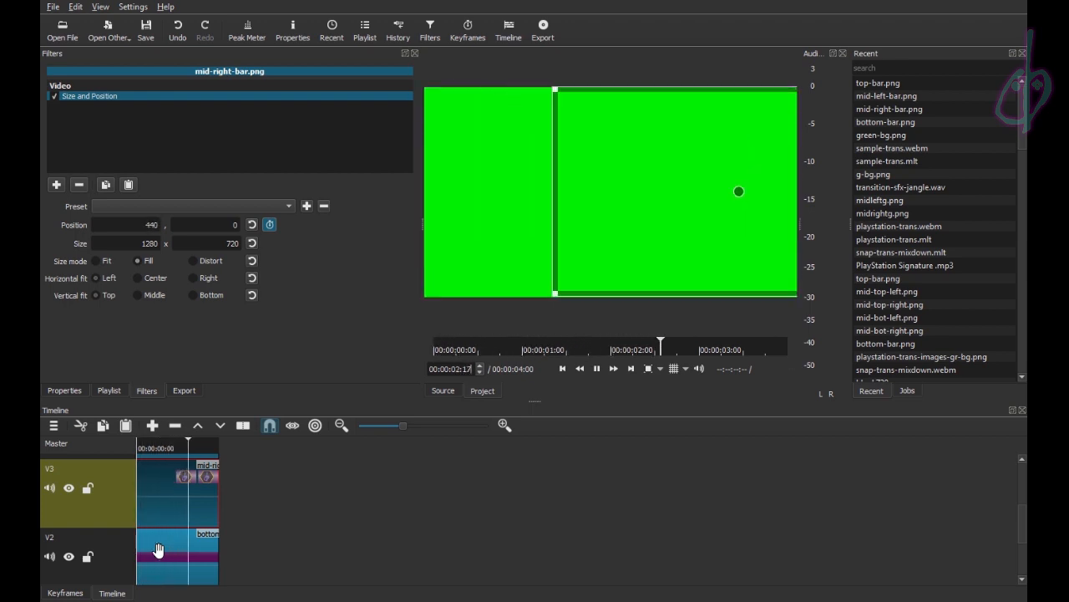
key("space")
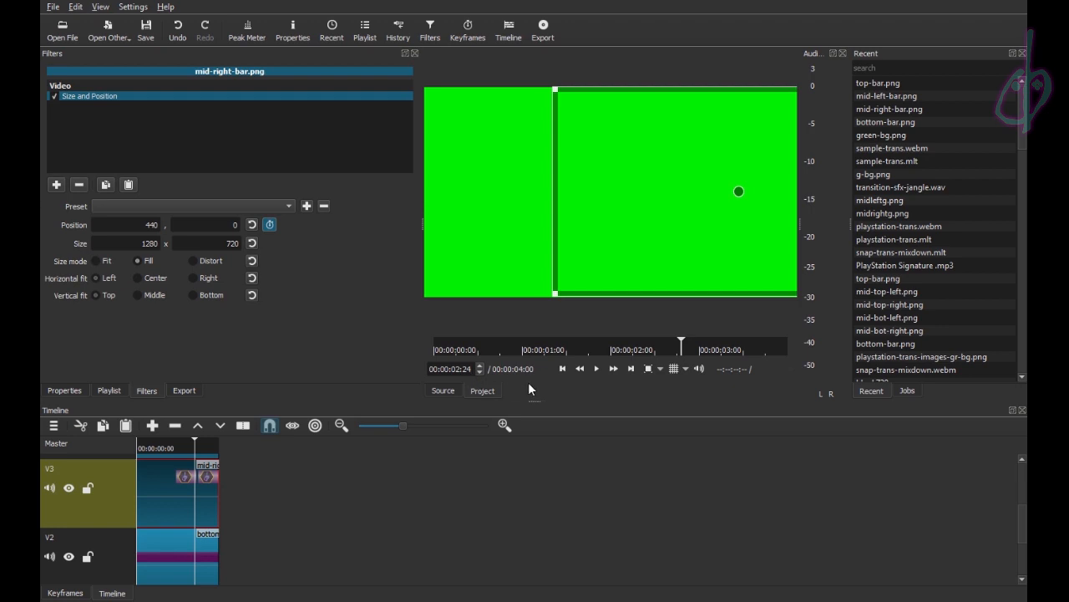
key("Home")
- Add a Text filter to mid-left-bar.png on track V4
scroll(167, 485, "down", 2)
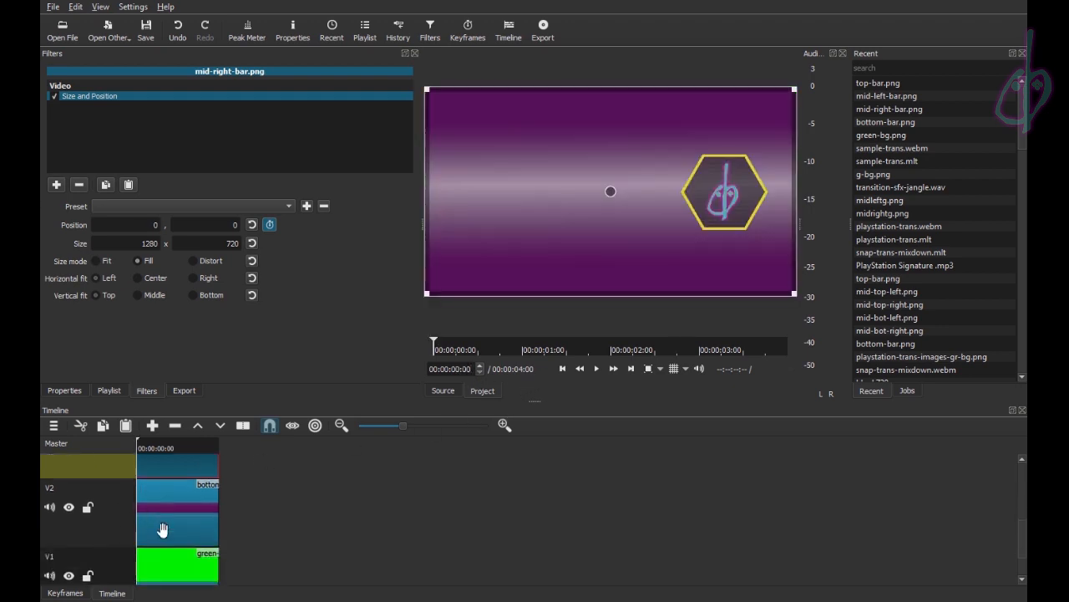
scroll(172, 509, "up", 3)
scroll(171, 517, "up", 1)
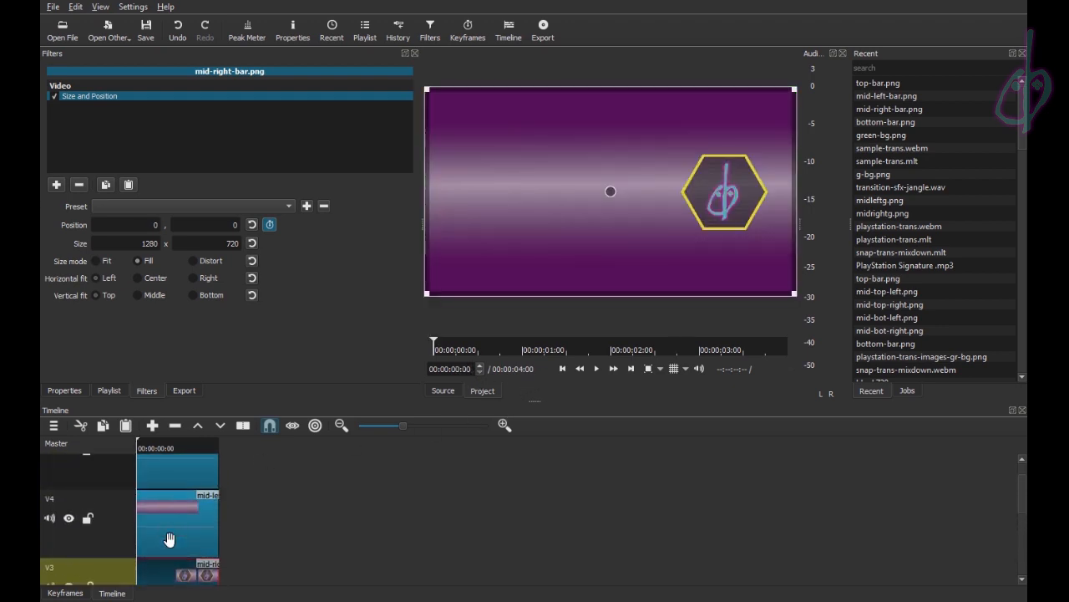
left_click(168, 537)
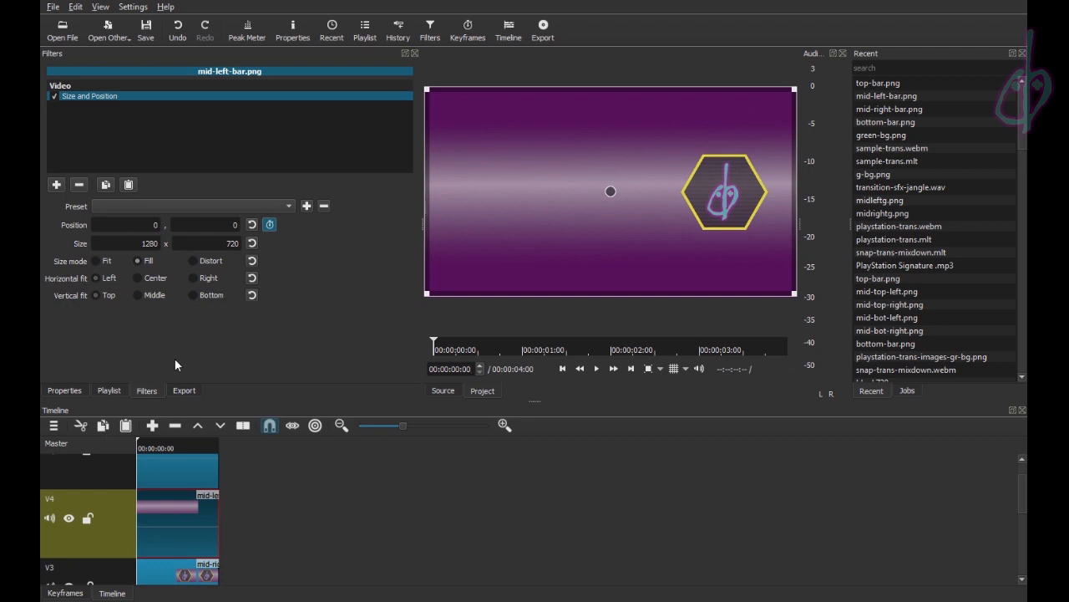
left_click(56, 185)
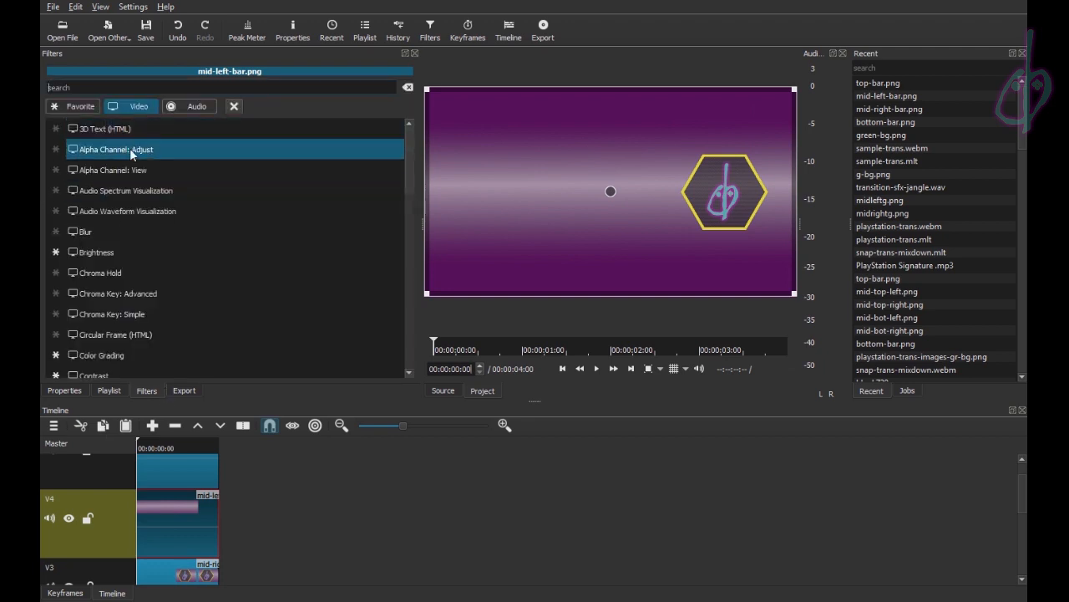
scroll(138, 263, "down", 9)
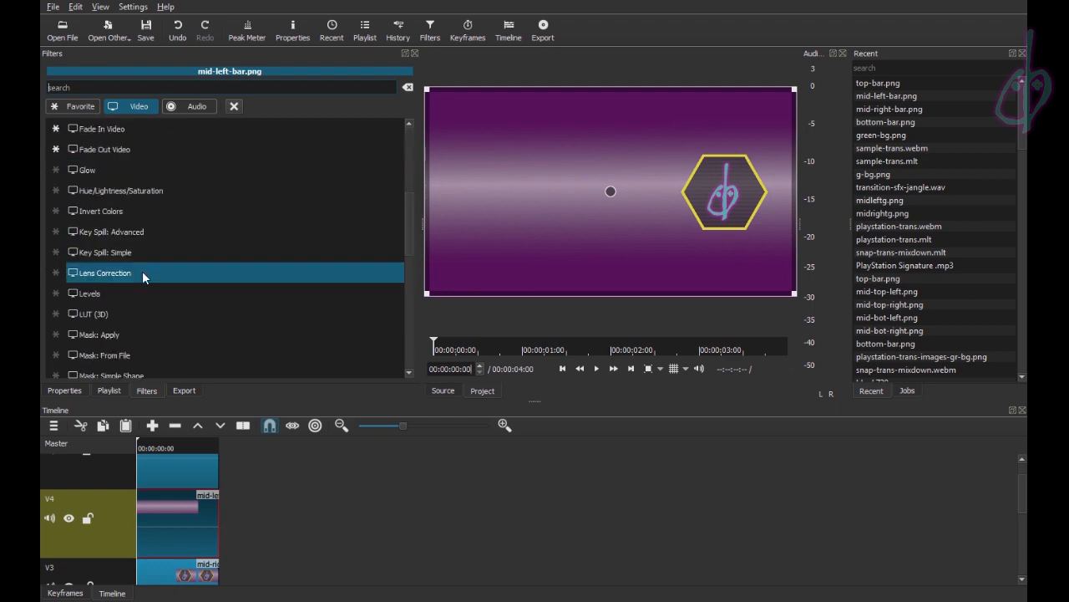
scroll(146, 274, "down", 3)
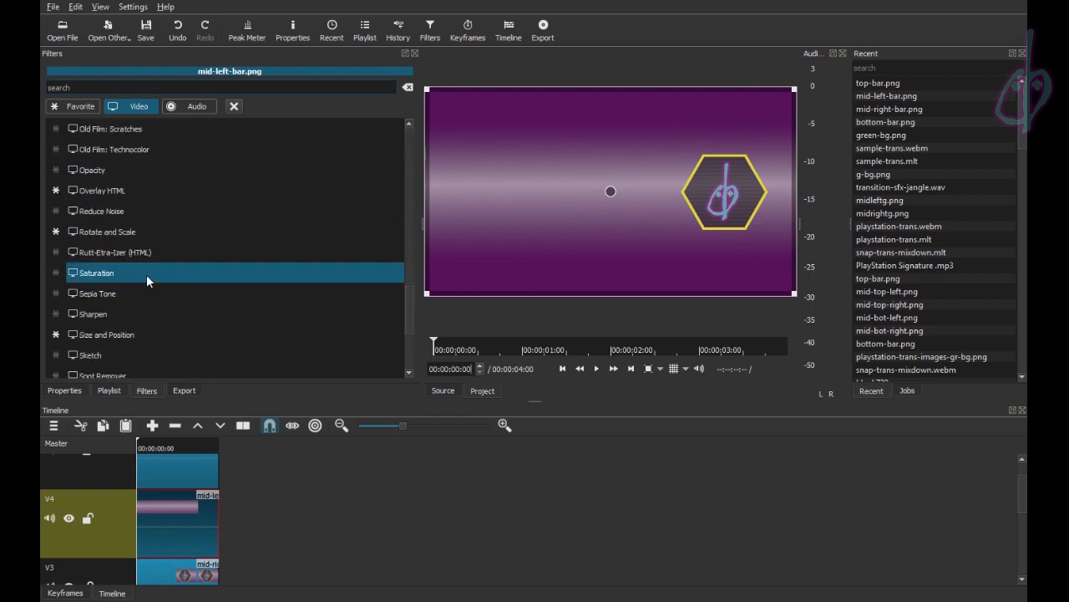
scroll(146, 274, "down", 3)
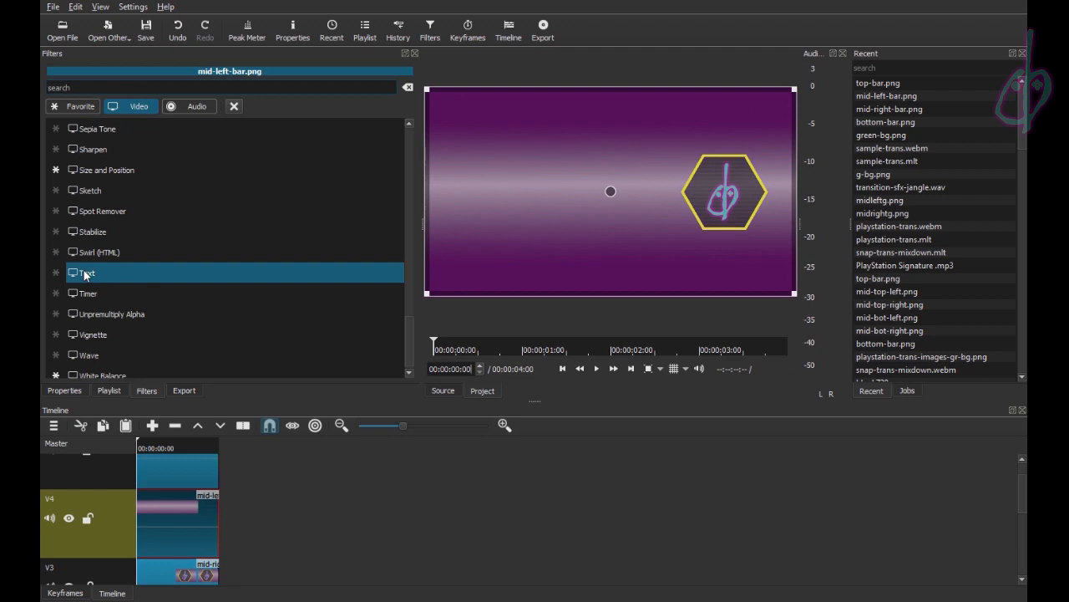
left_click(85, 275)
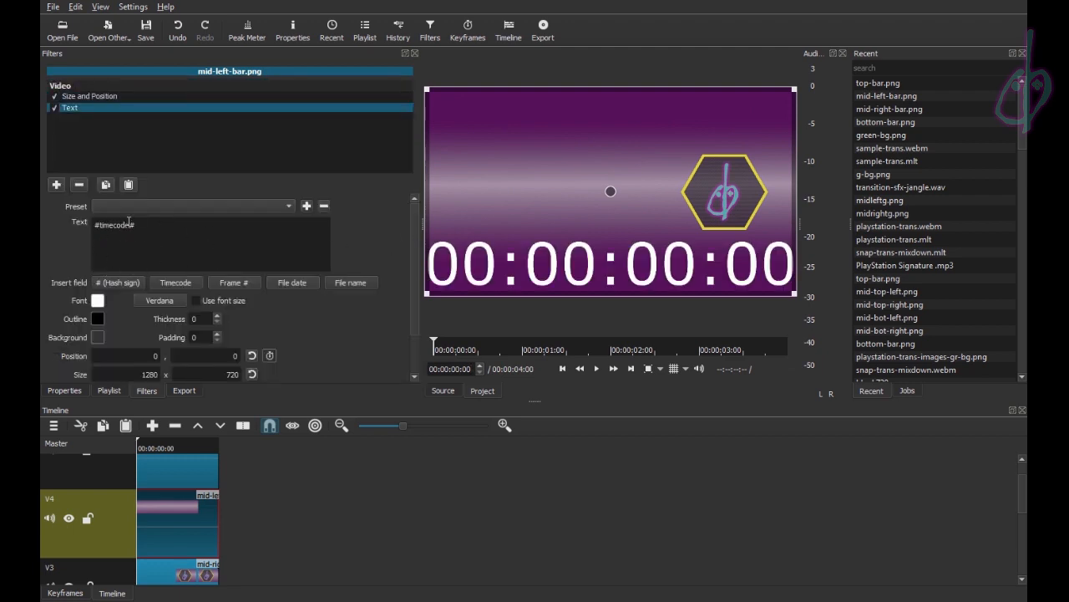
- Replace the Text filter's default timecode with "chillbrobagg1ns" in the Bangers font
left_click_drag(146, 226, 75, 223)
type("chillbro")
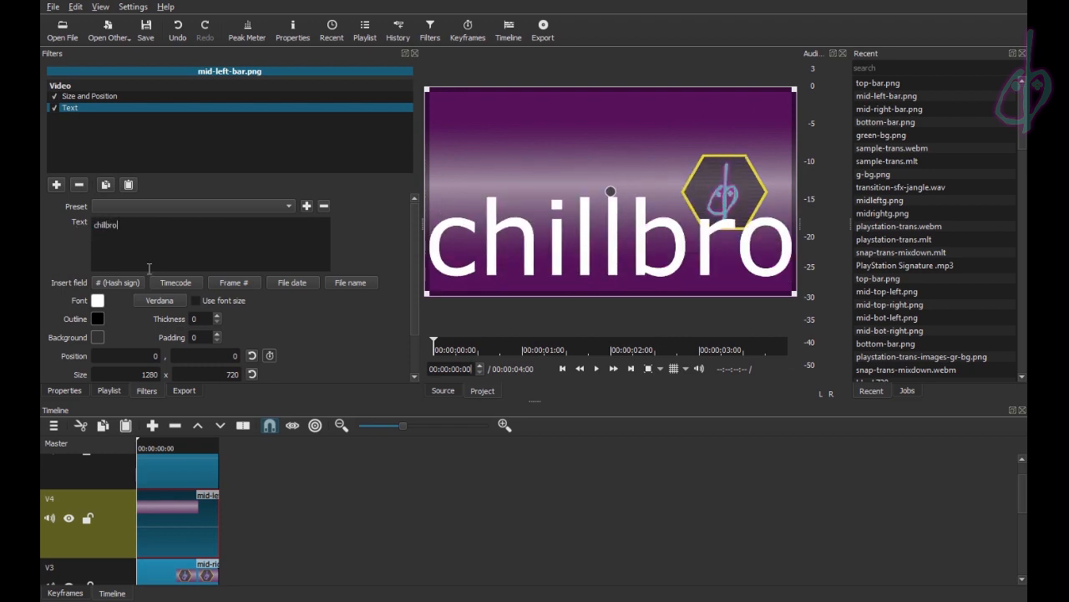
type("bagg1ns")
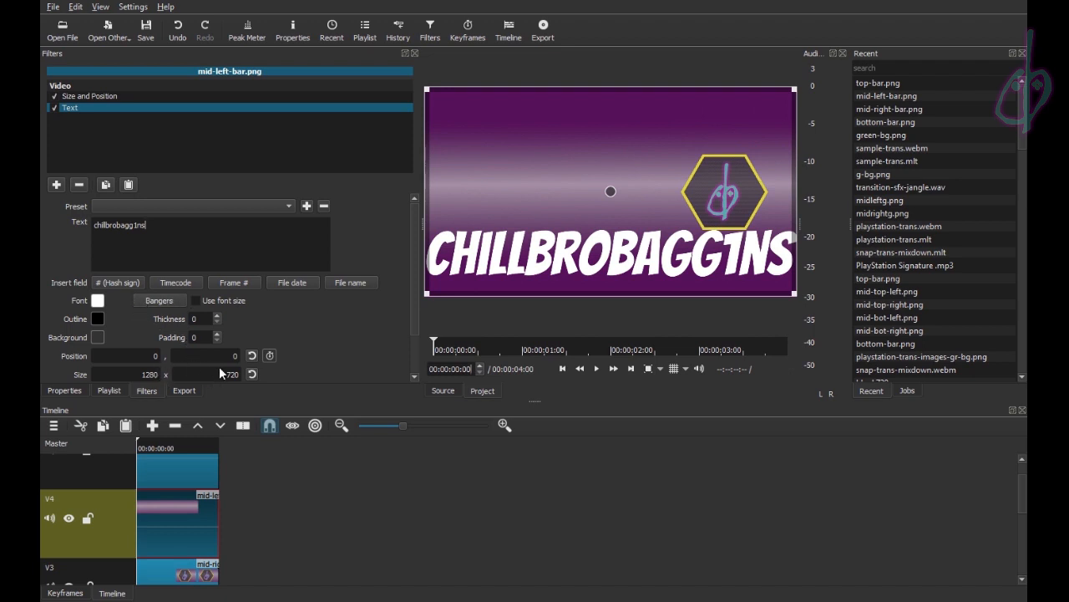
- Set the text box's width to 640 and its vertical fit to Middle
double_click(152, 375)
left_click(159, 374)
double_click(147, 375)
type("640")
key("Return")
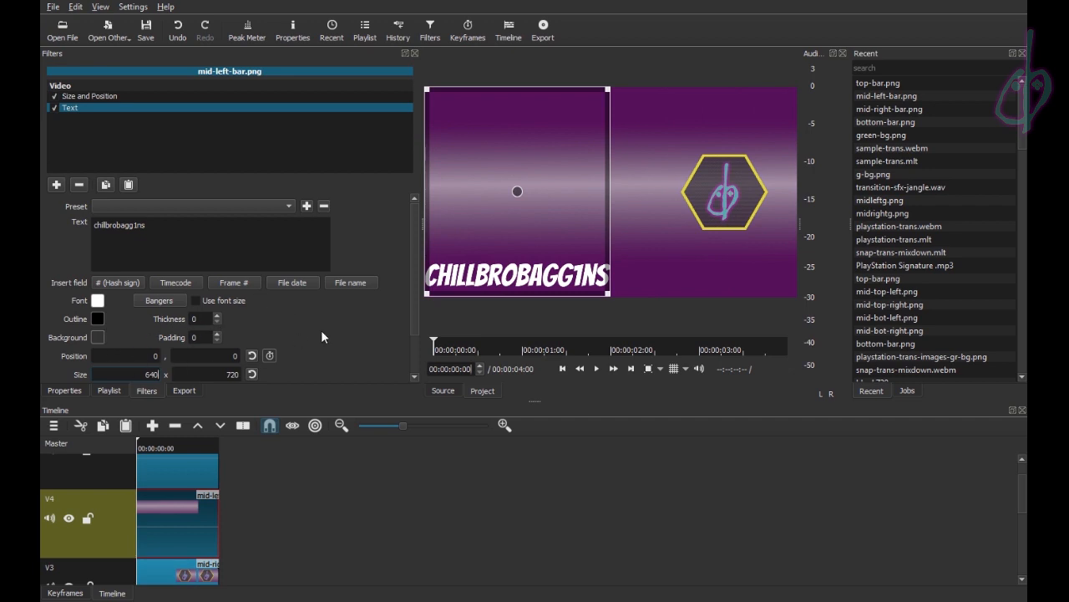
scroll(324, 334, "down", 1)
left_click(145, 359)
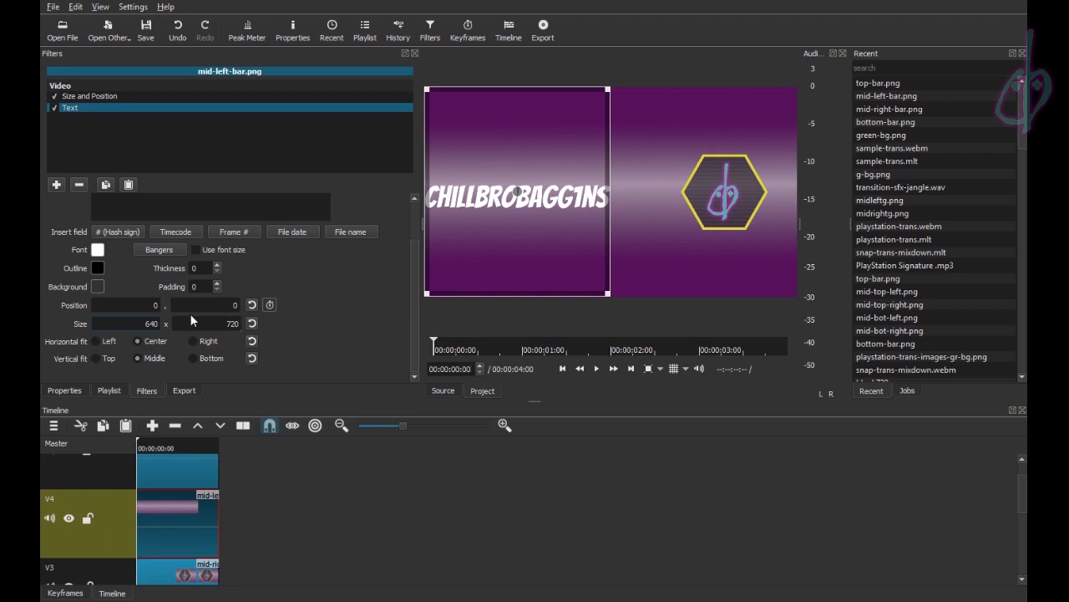
- Shift the text's horizontal position to 100 and finally to 130
left_click(147, 306)
double_click(148, 304)
key("Return")
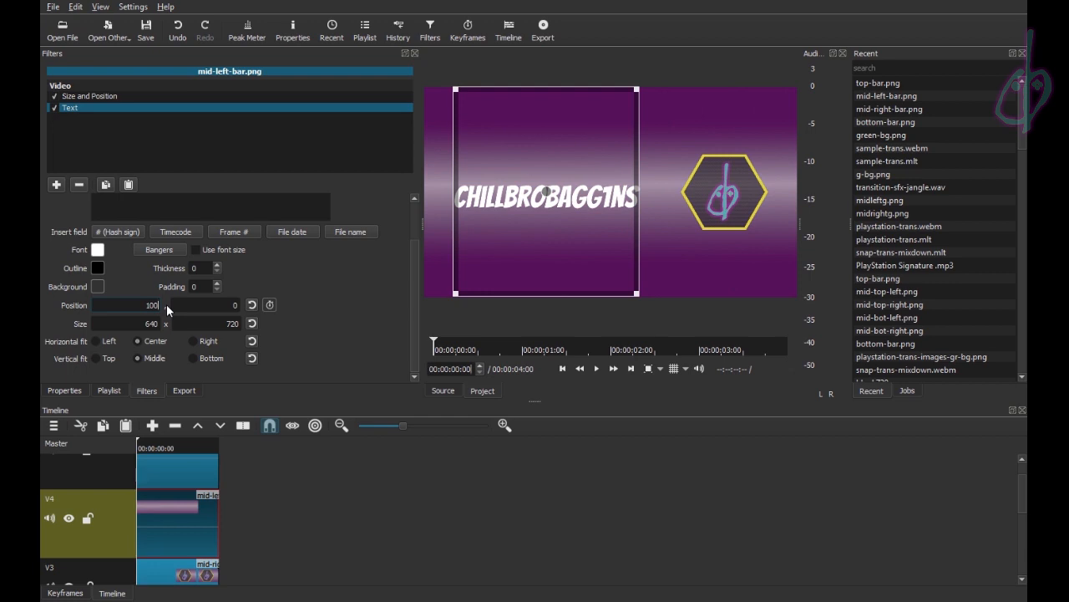
double_click(153, 305)
type("130")
key("Return")
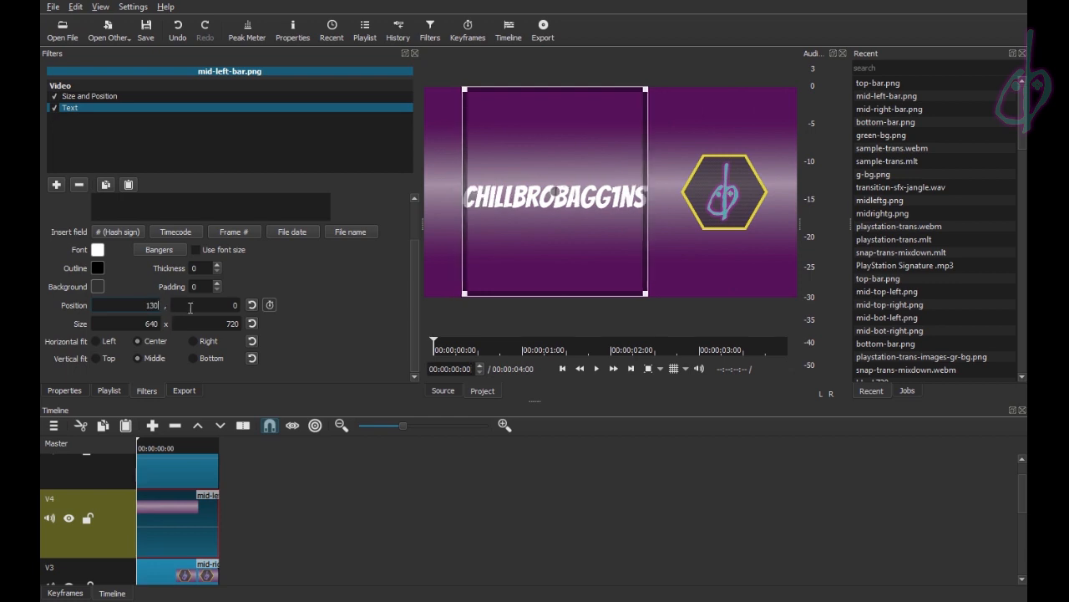
- Enable keyframes for the text's position and set its horizontal position to 120 at 00:00:00:09
left_click(270, 304)
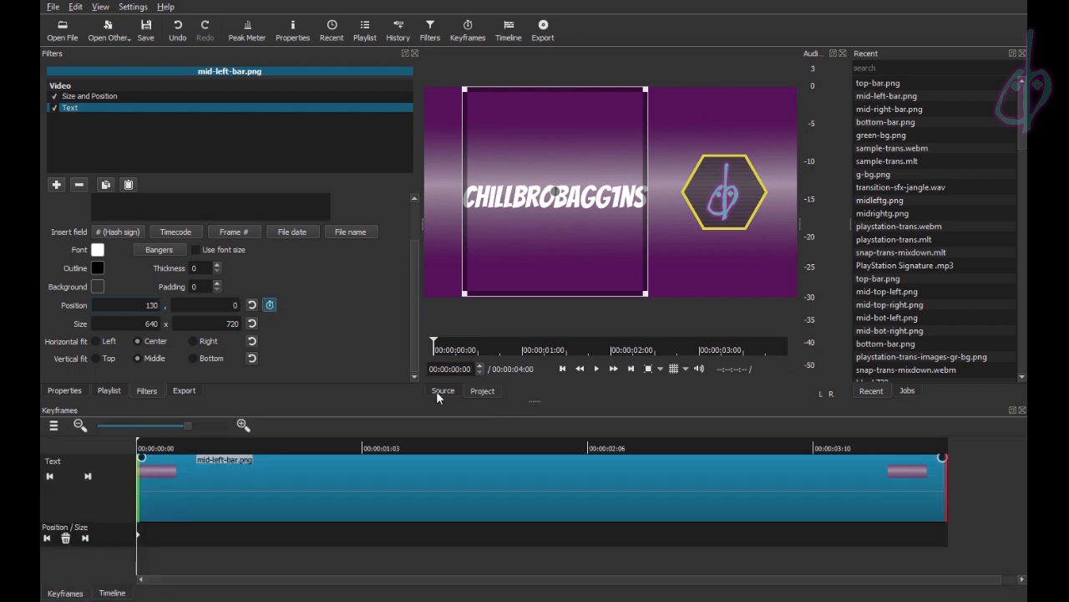
left_click(469, 368)
left_click_drag(463, 370, 473, 368)
key("Return")
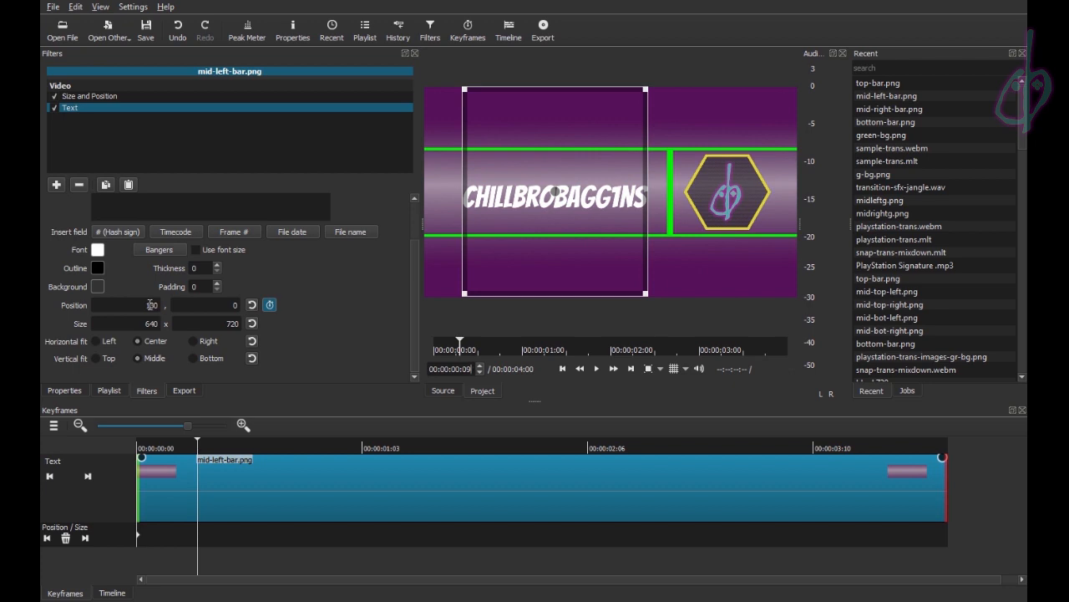
double_click(151, 304)
type("120")
key("Return")
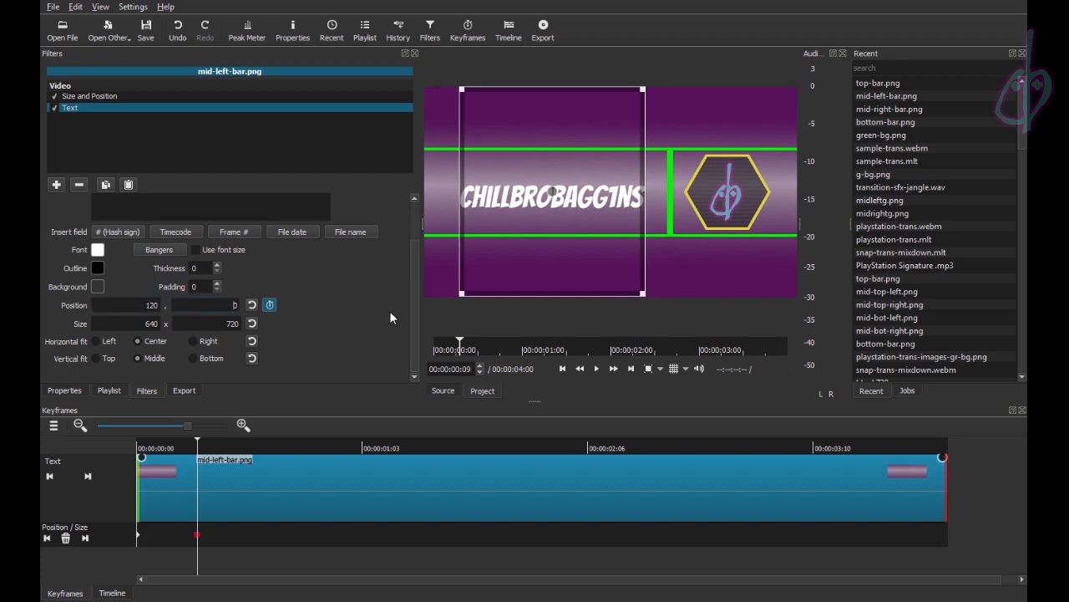
- Set the text's horizontal position to 20 at 00:00:00:18
left_click(463, 368)
double_click(464, 369)
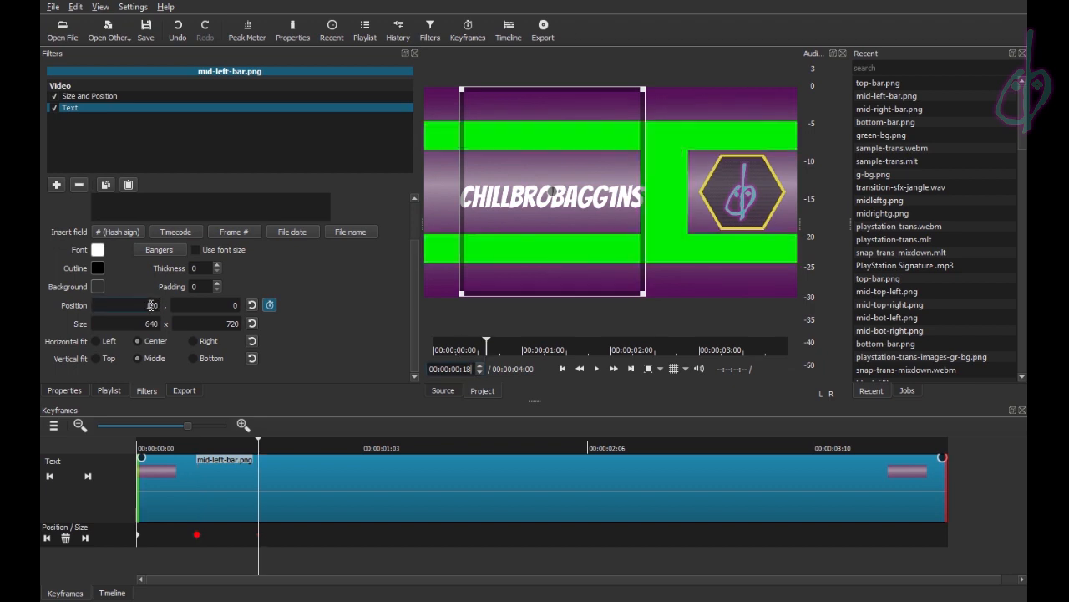
key("Return")
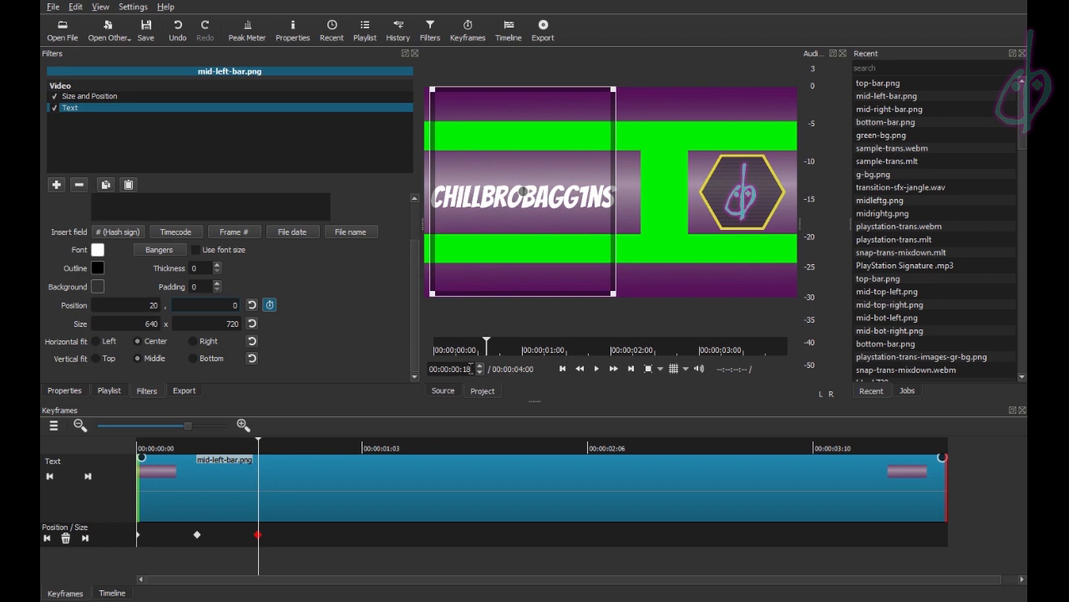
- Set the text's horizontal position to -640 at 00:00:00:27 to move it out of the frame
left_click(471, 369)
left_click(473, 369)
left_click_drag(472, 369, 466, 369)
type("27")
key("Return")
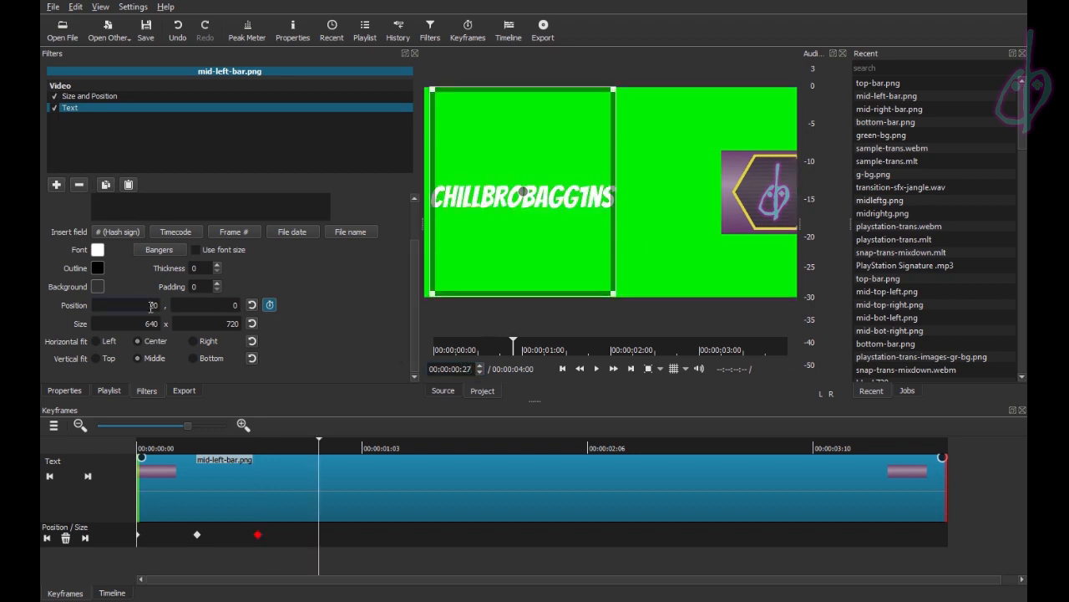
double_click(151, 306)
type("-640")
key("Tab")
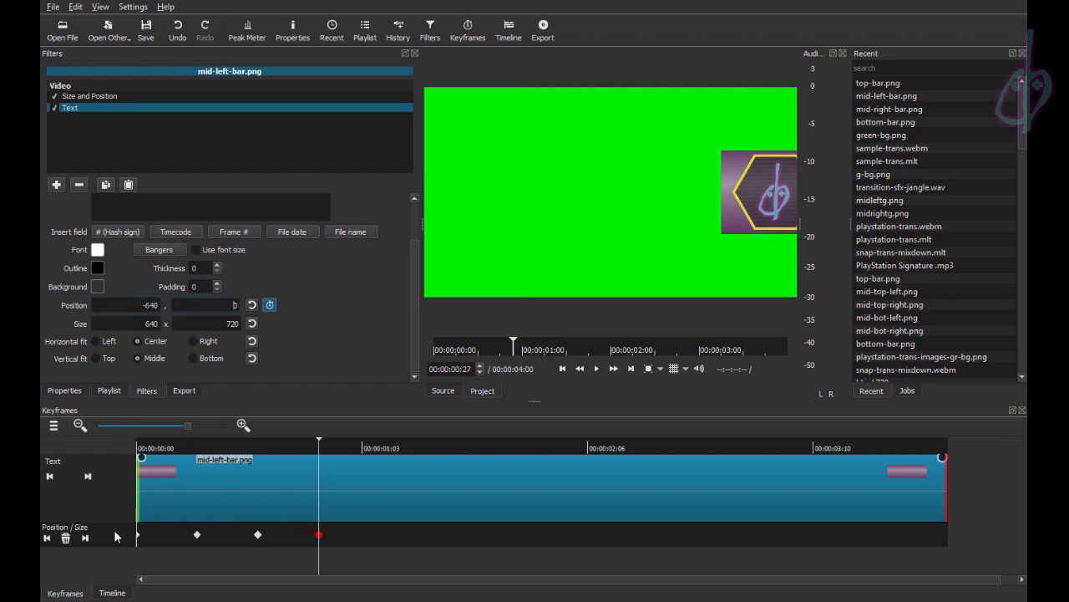
- Play the transition from the beginning to check that the text moves together with the mid-left bar
left_click(105, 593)
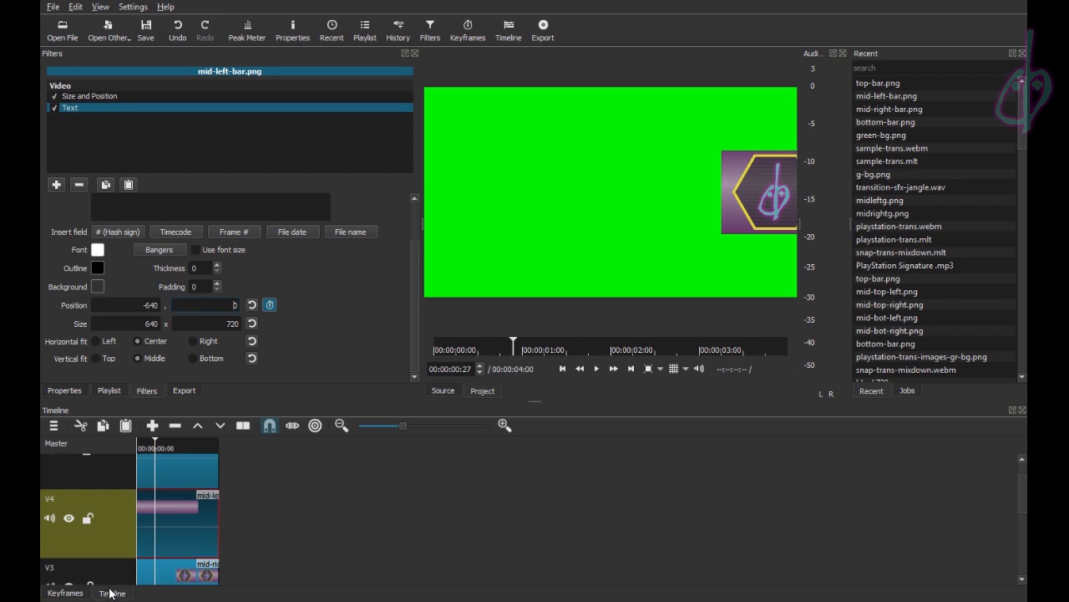
left_click(171, 448)
key("Home")
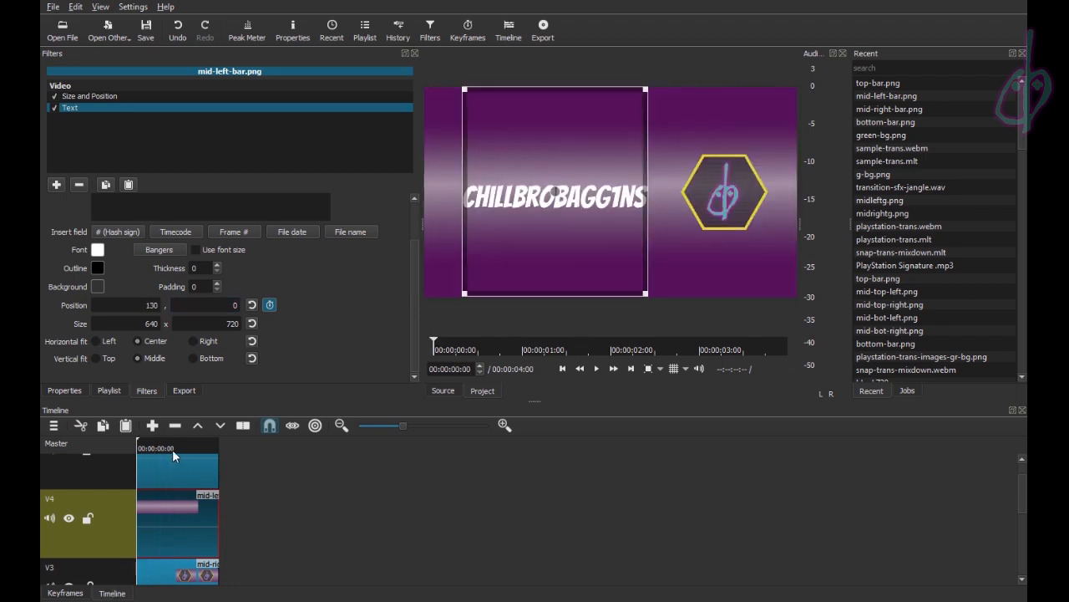
key("space")
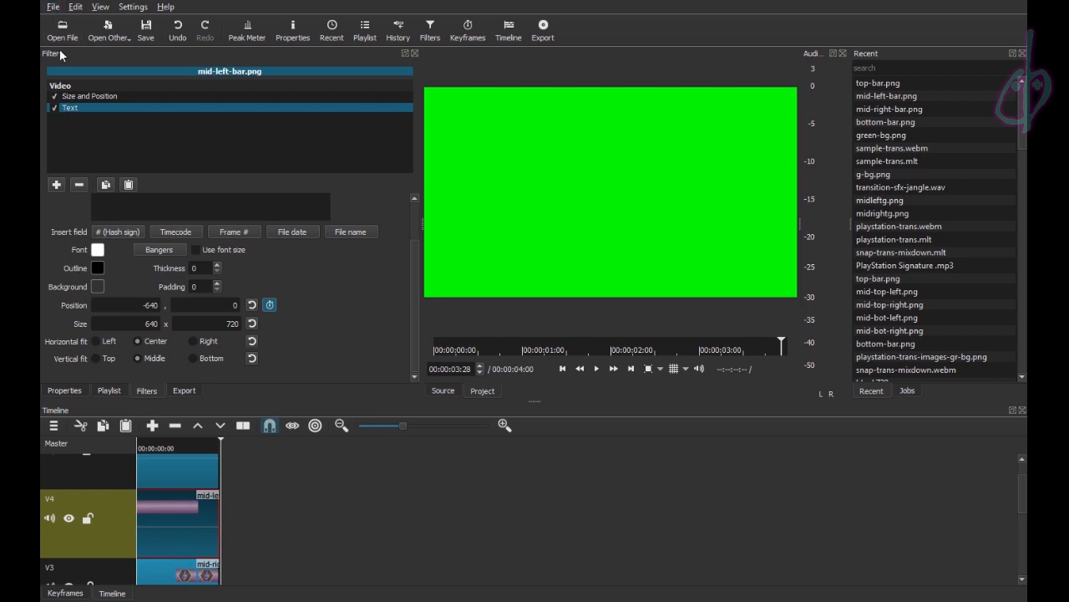
- Save the project as transition-sample.mlt in the transition-sample folder
key("ctrl+s")
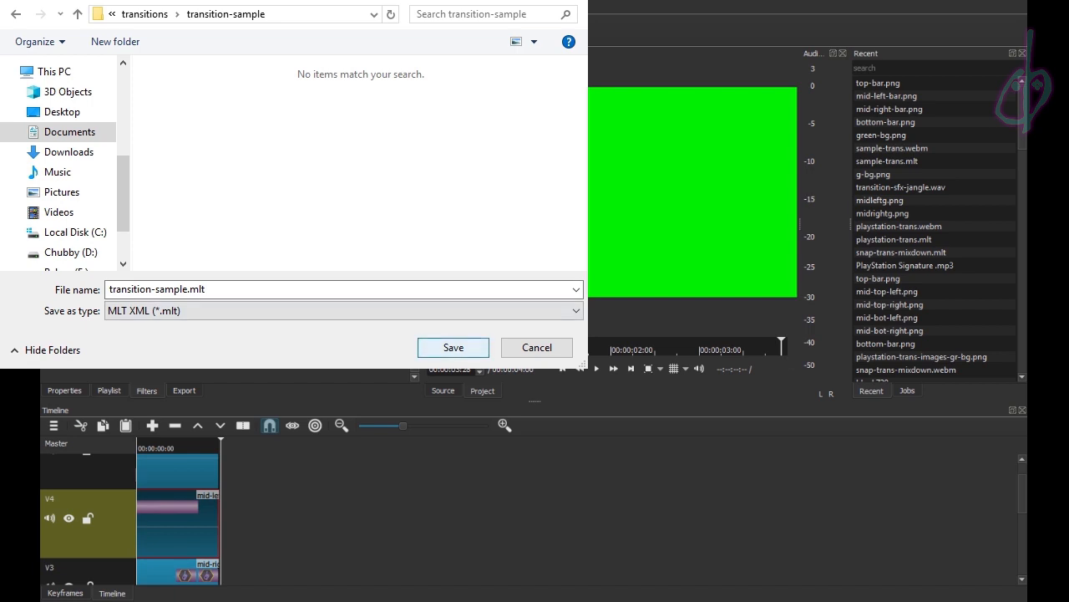
left_click(454, 347)
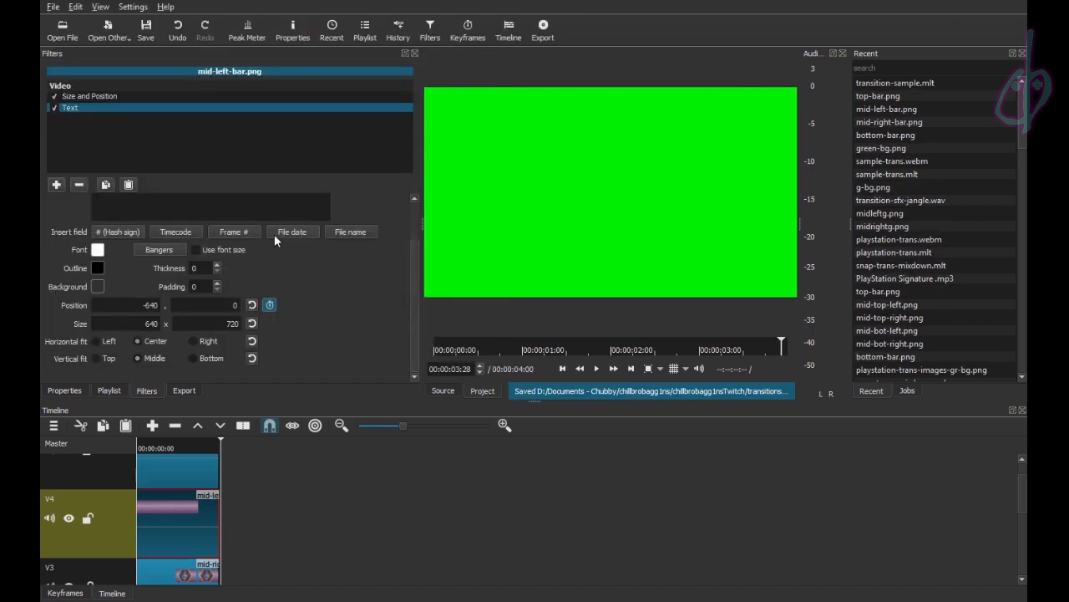
left_click(53, 6)
left_click(373, 312)
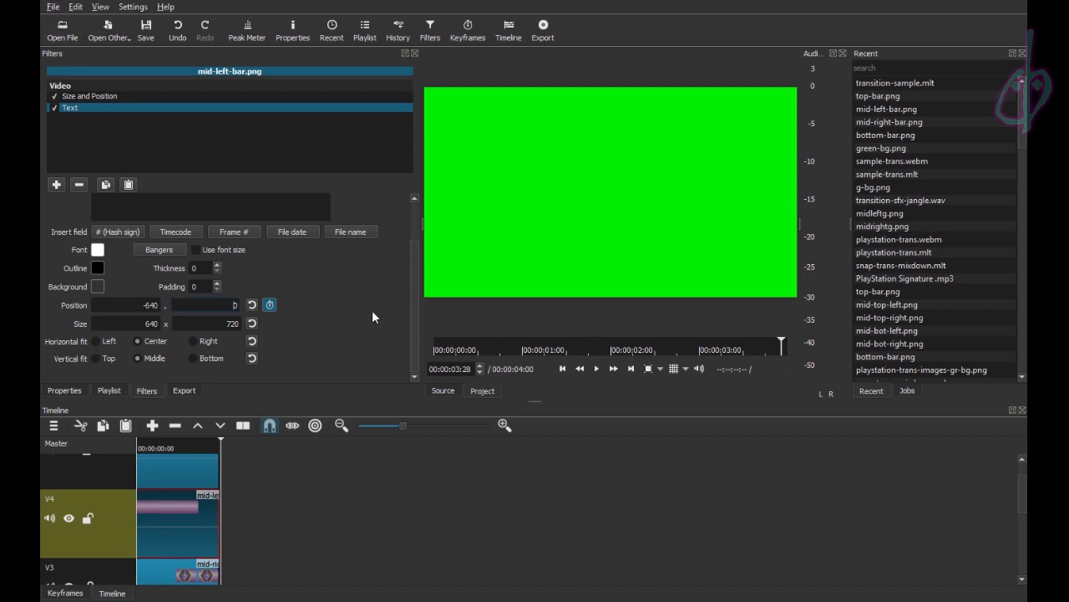
- Choose the WebM VP9 with alpha channel export preset and set the codec's rate control to Quality-based VBR
left_click(185, 390)
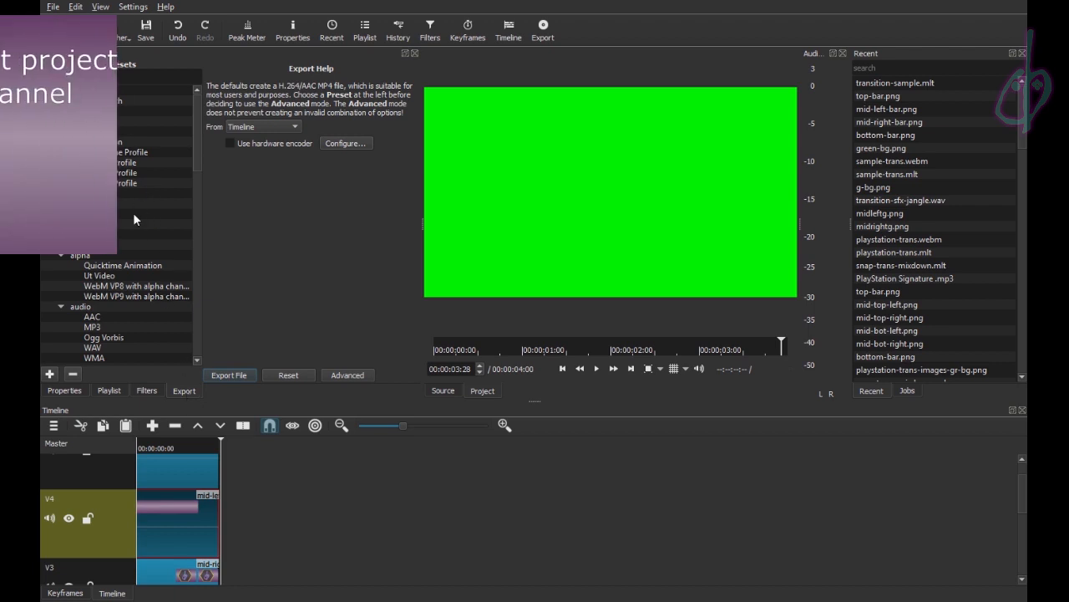
left_click(135, 297)
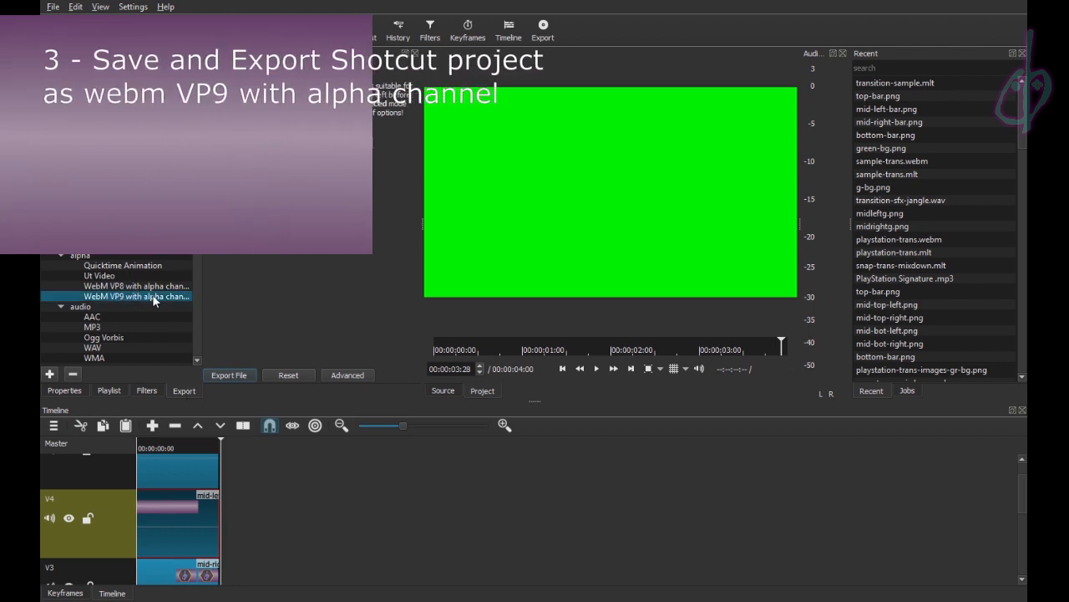
left_click(344, 377)
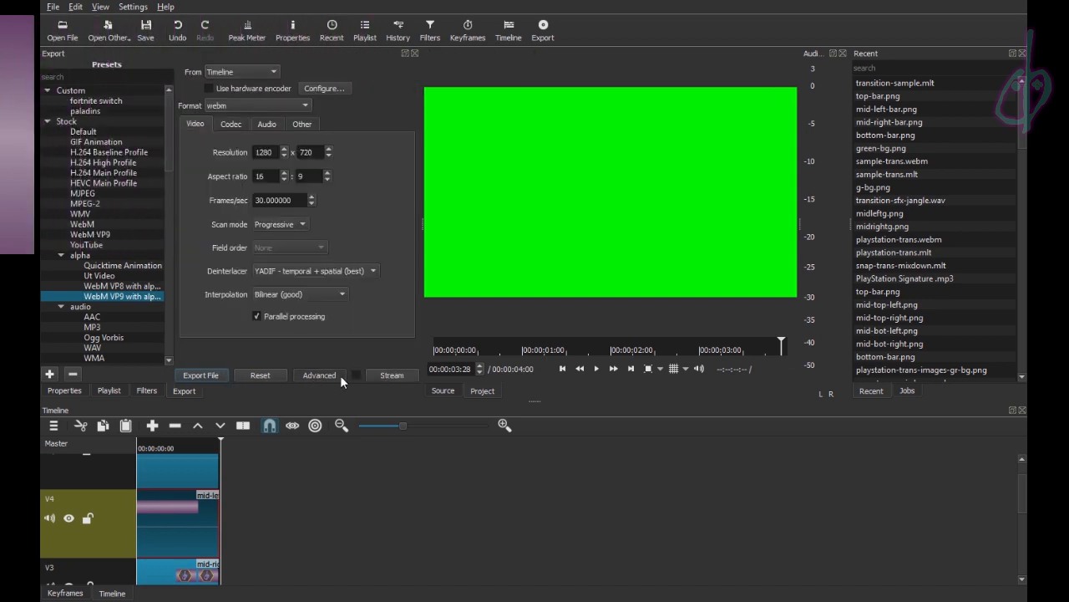
left_click(233, 126)
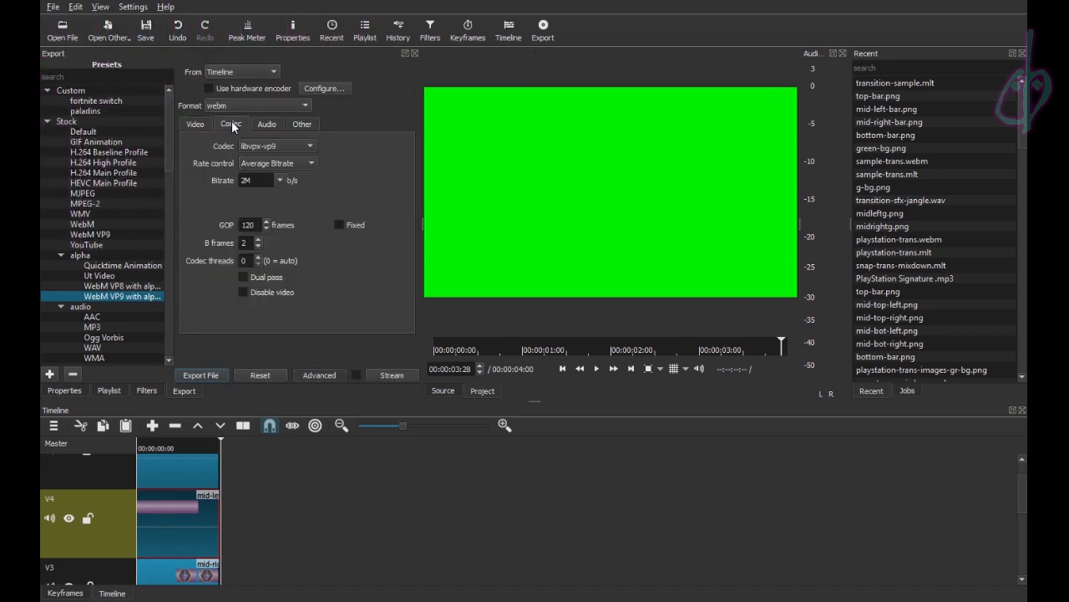
left_click(287, 190)
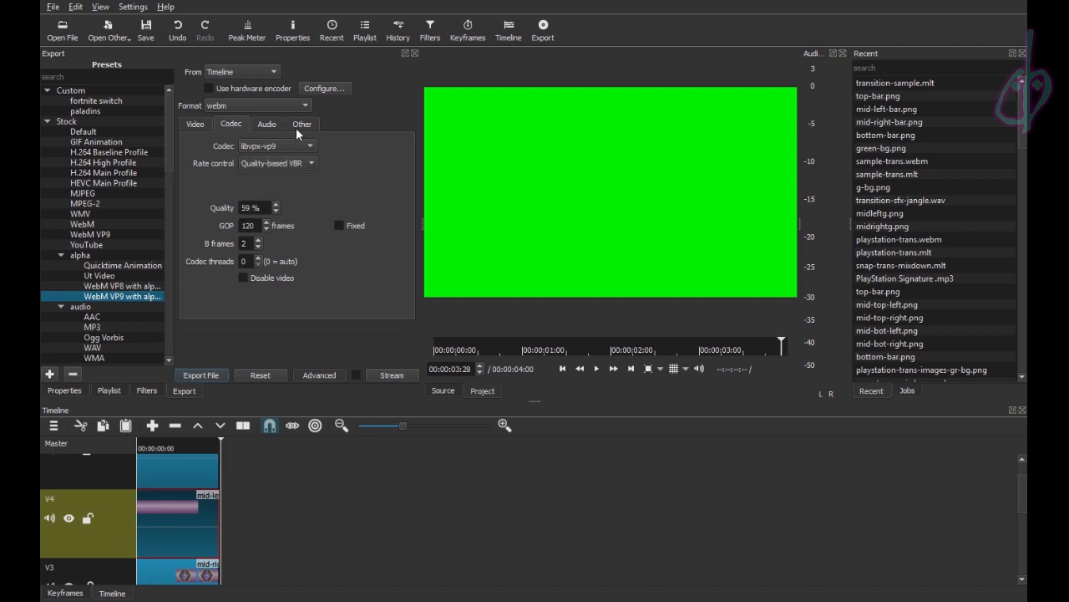
- Review the audio and other export settings, and export the timeline as transition-sample.webm into the transition-sample folder
left_click(266, 126)
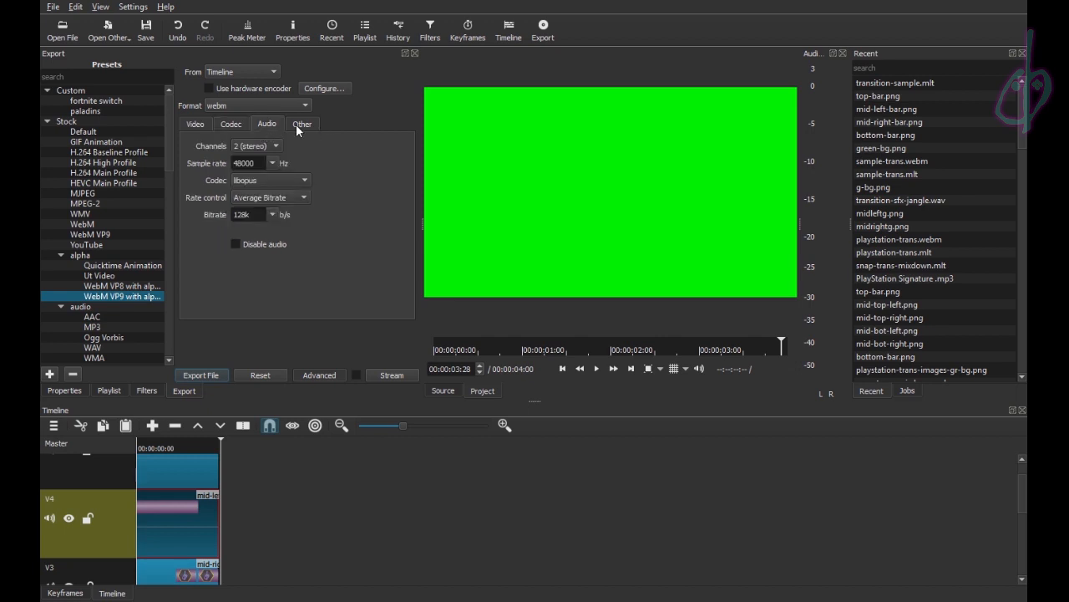
left_click(299, 124)
left_click(269, 125)
left_click(292, 124)
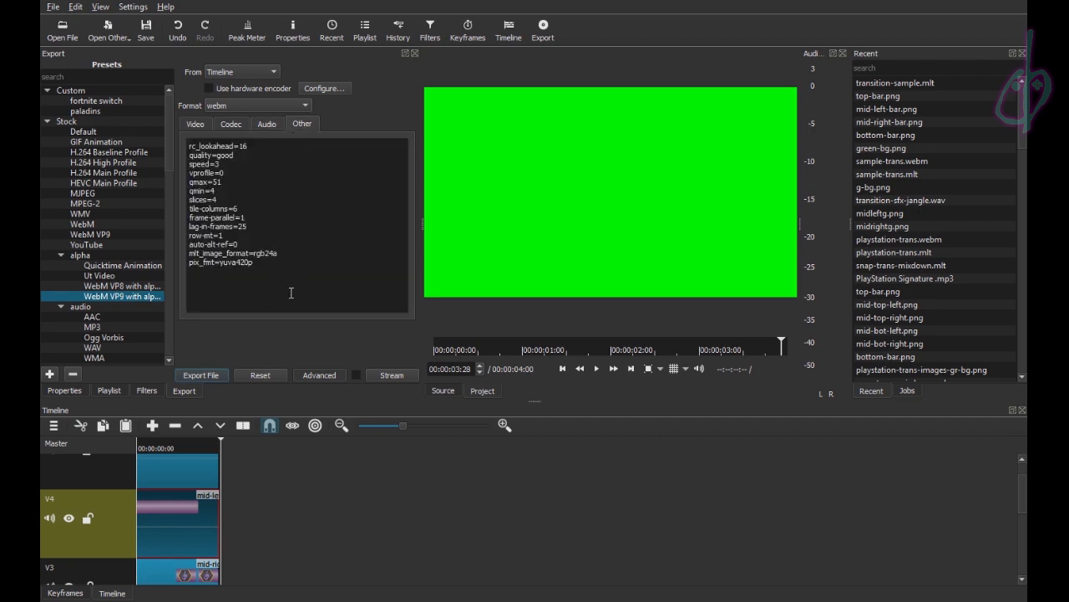
left_click(215, 376)
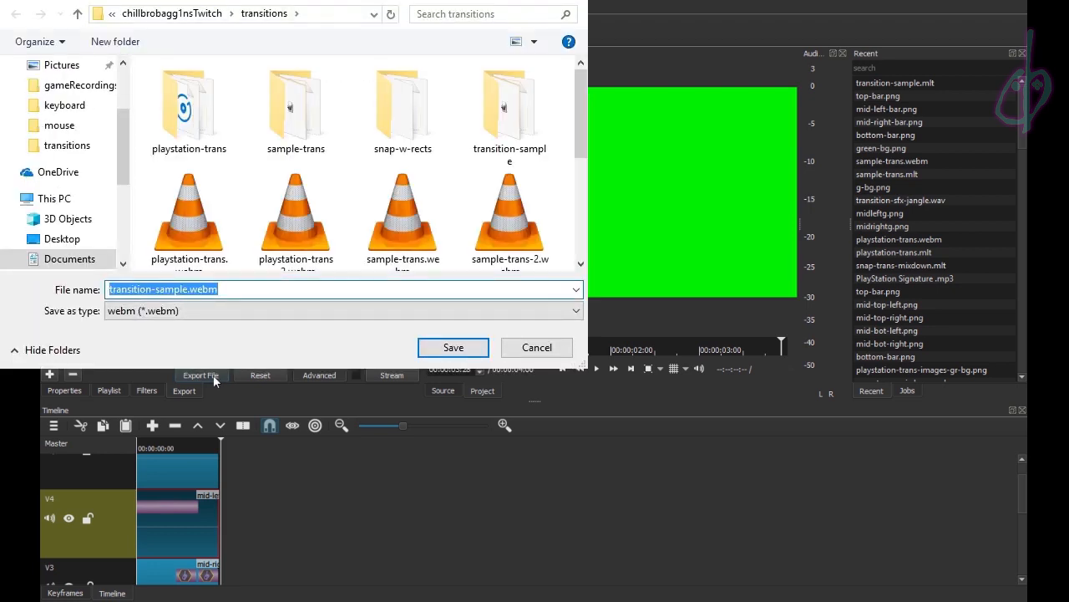
double_click(482, 131)
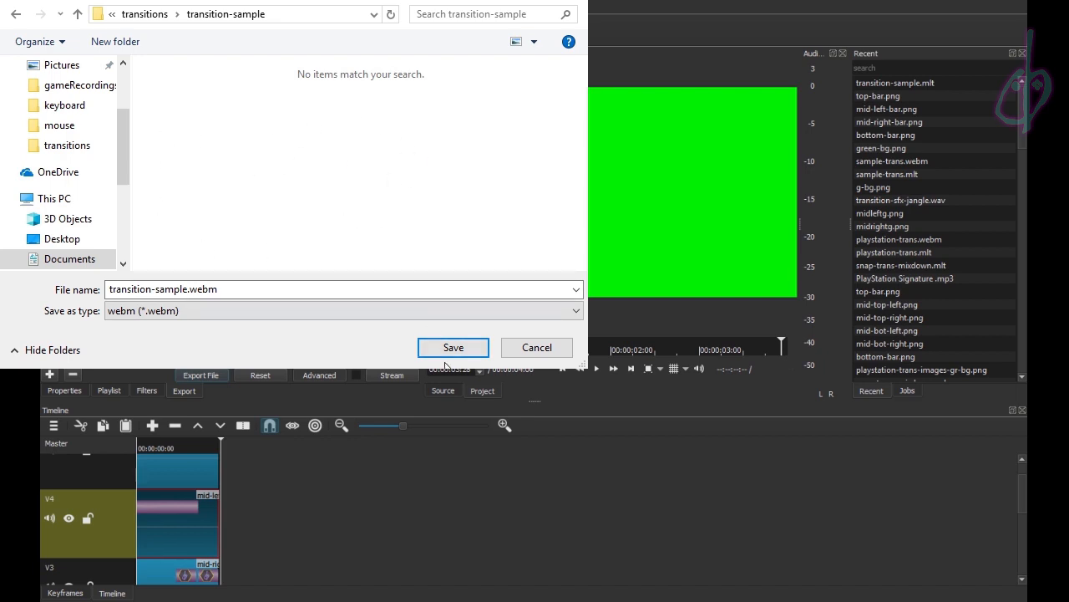
left_click(454, 348)
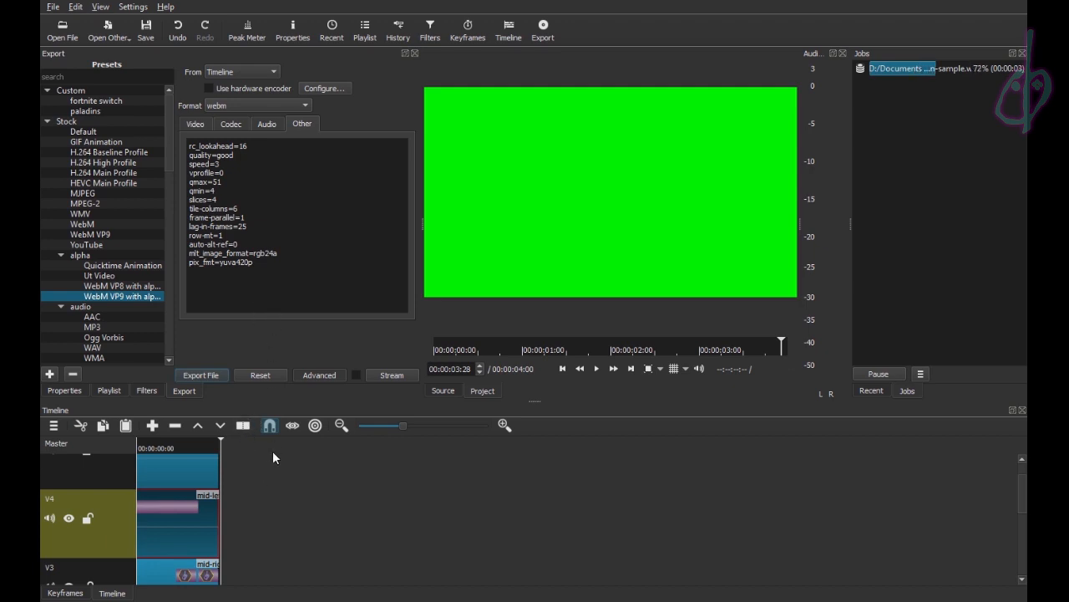
- Delete the green background clip from track V1 and play the transition from the beginning
scroll(192, 523, "down", 5)
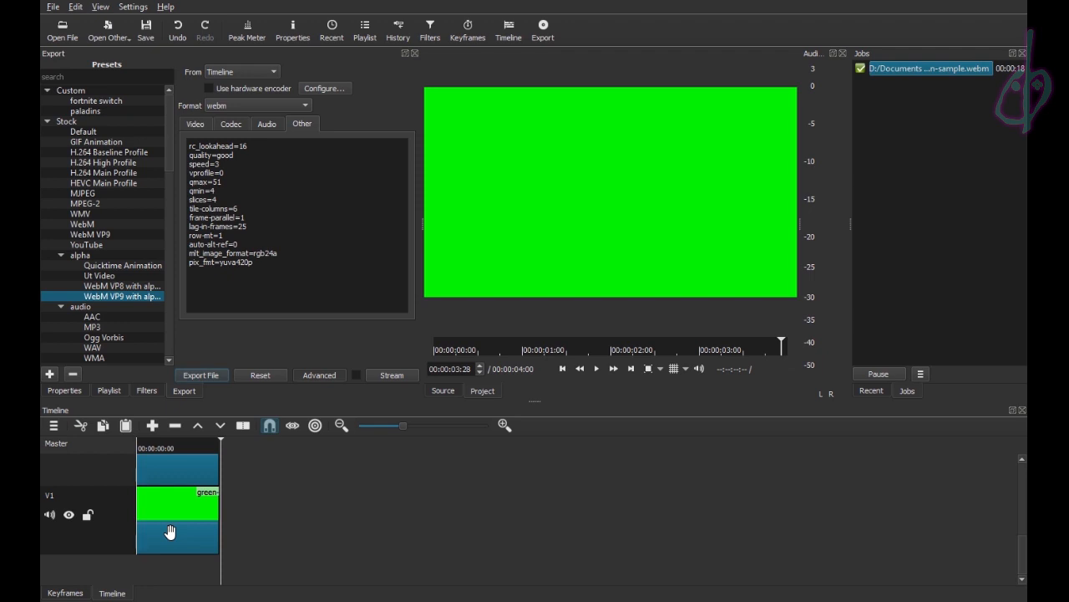
left_click(171, 533)
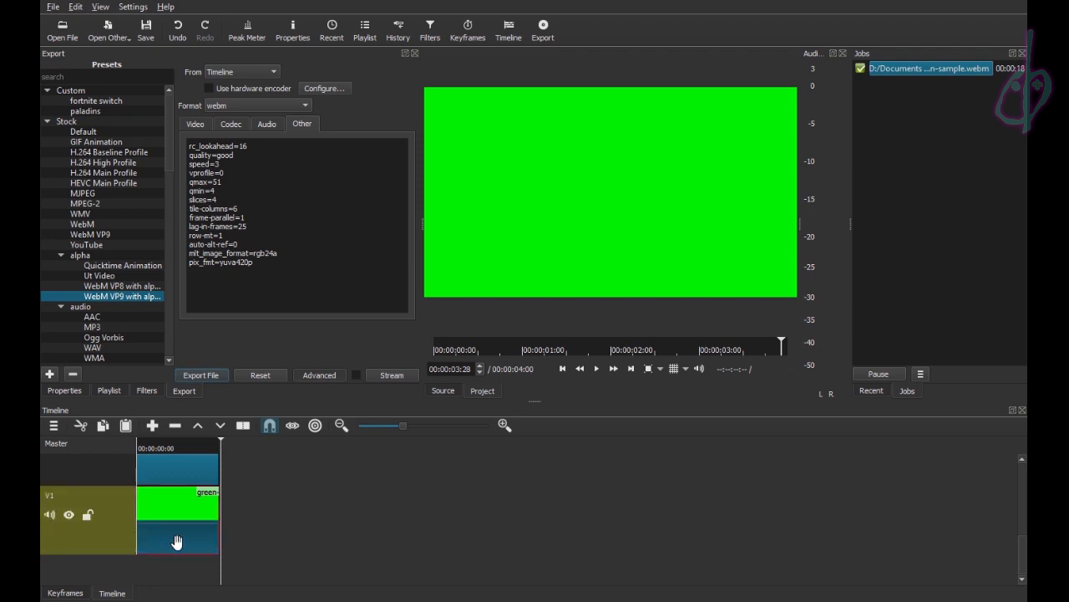
key("Delete")
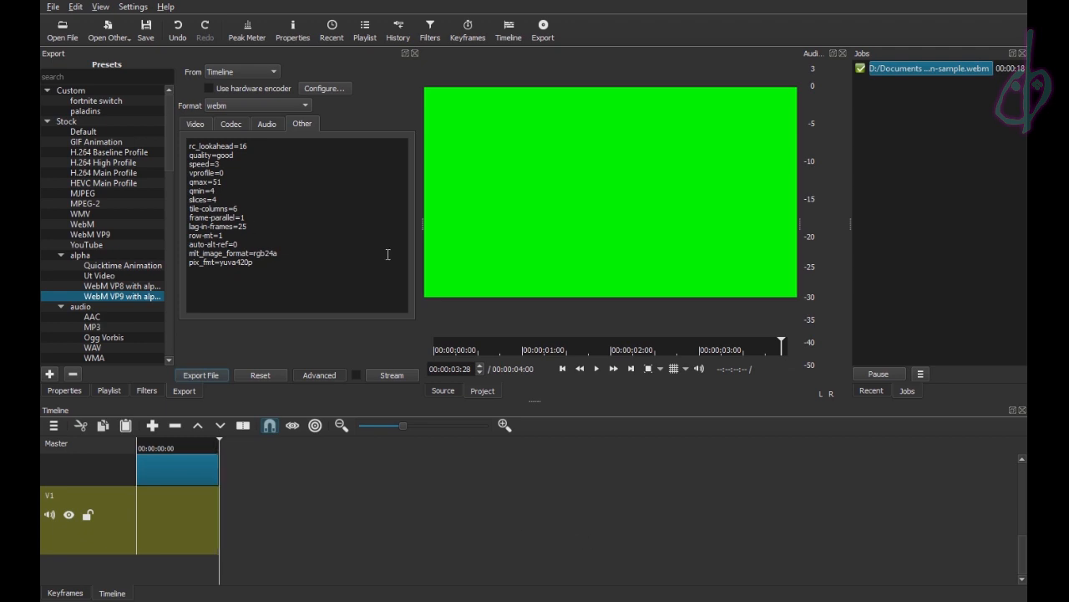
left_click_drag(221, 452, 125, 450)
key("space")
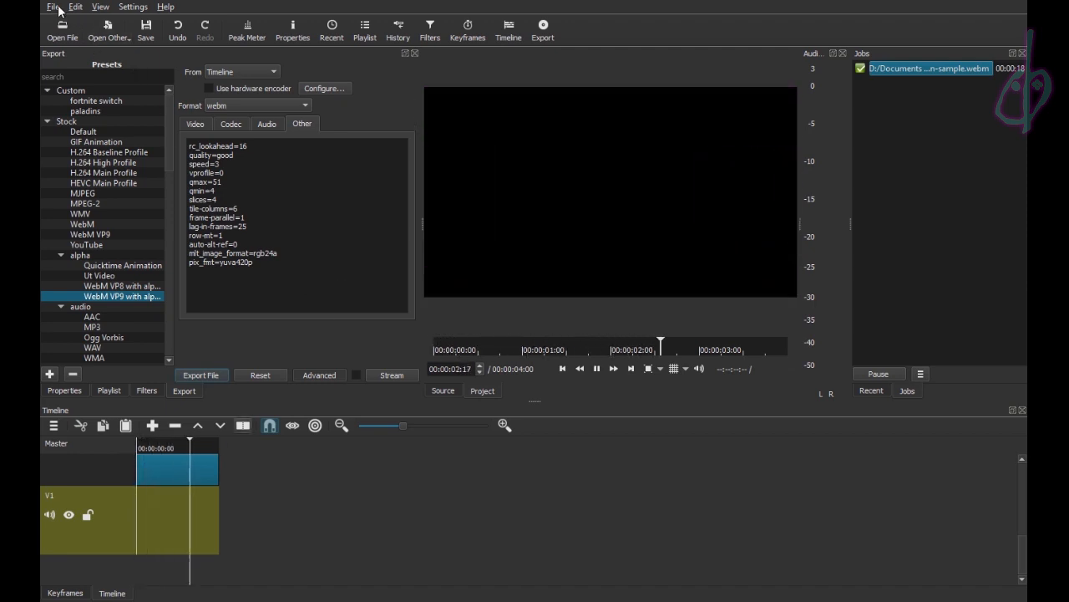
- Save the project and export the timeline again over transition-sample.webm with the same codec settings
key("ctrl+s")
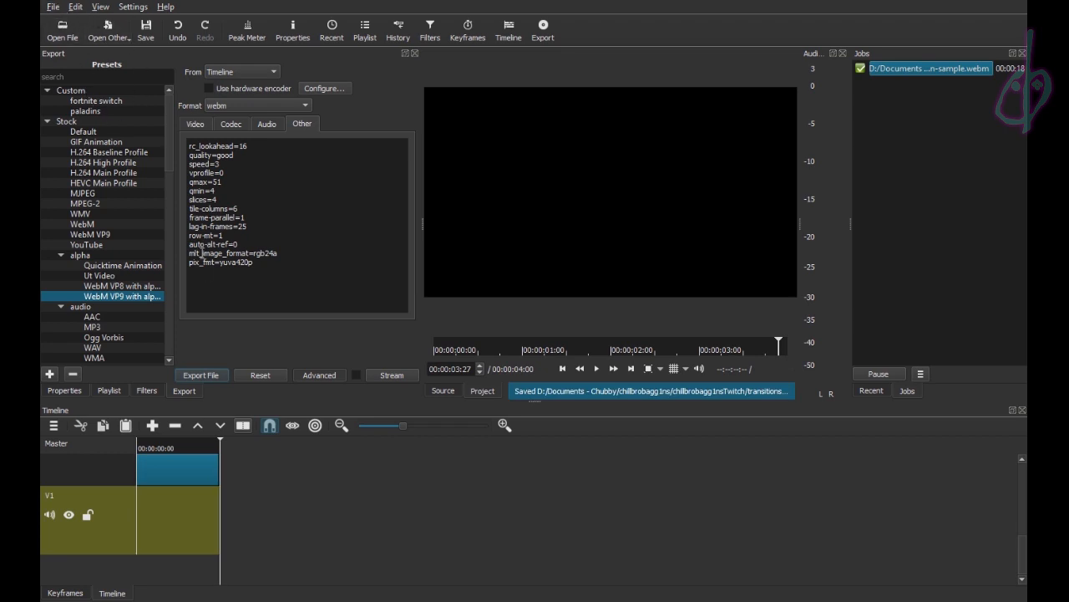
left_click(246, 125)
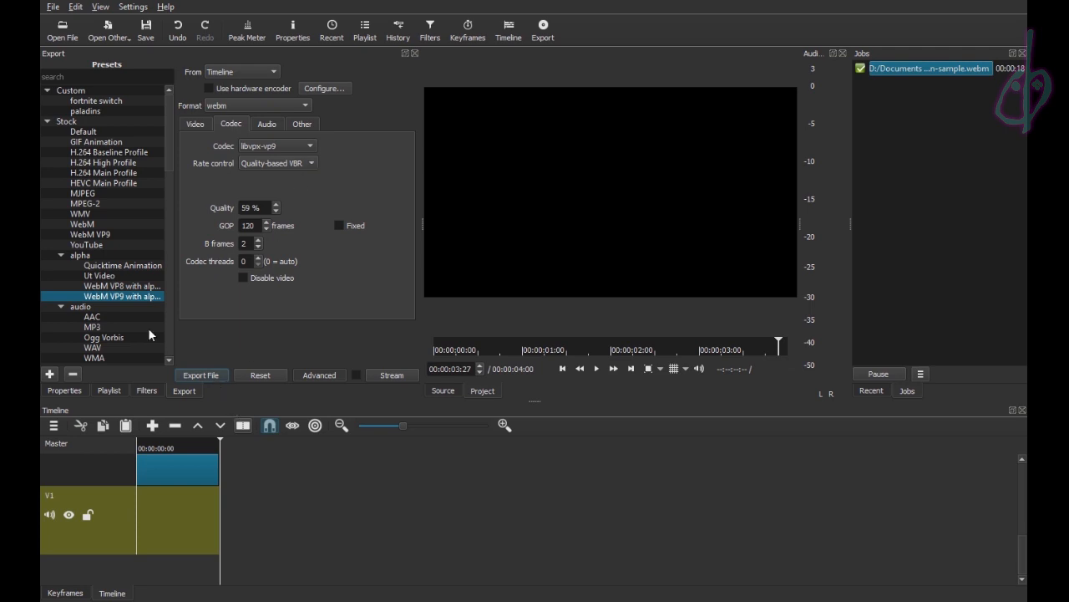
left_click(213, 377)
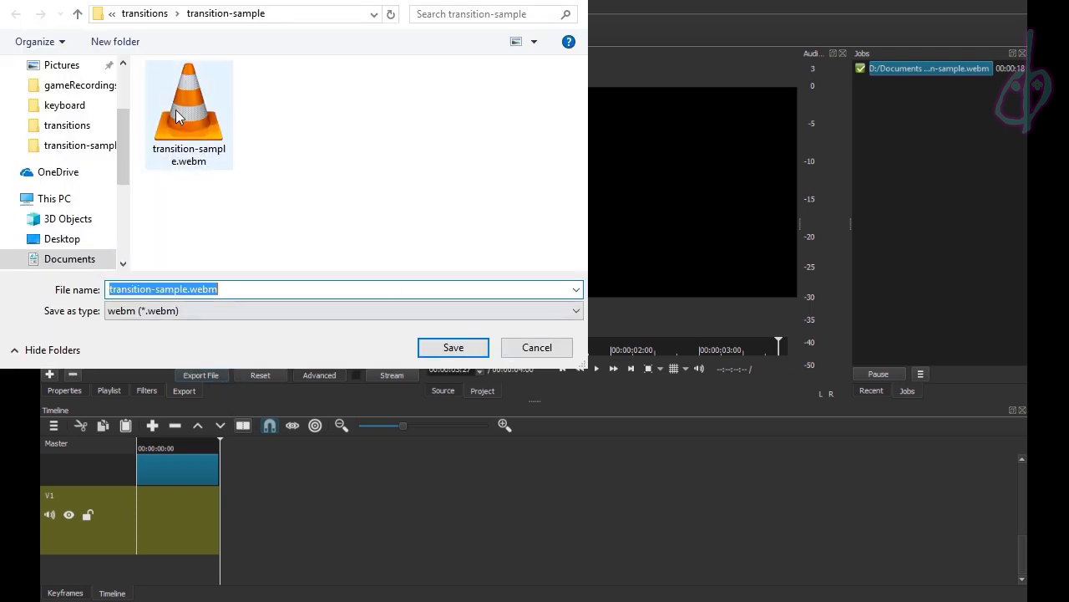
left_click(186, 117)
left_click(463, 351)
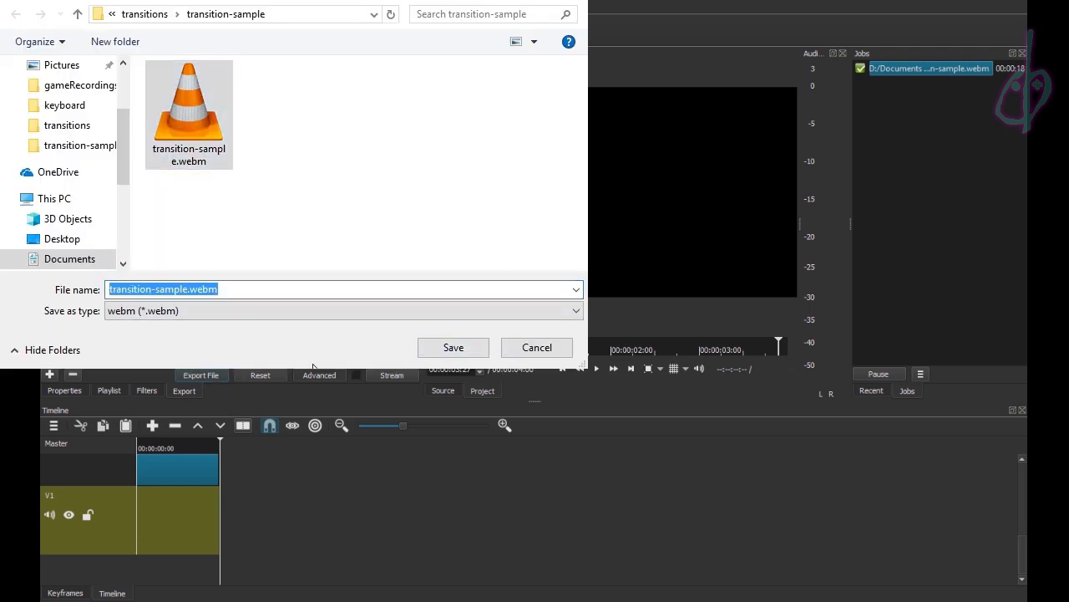
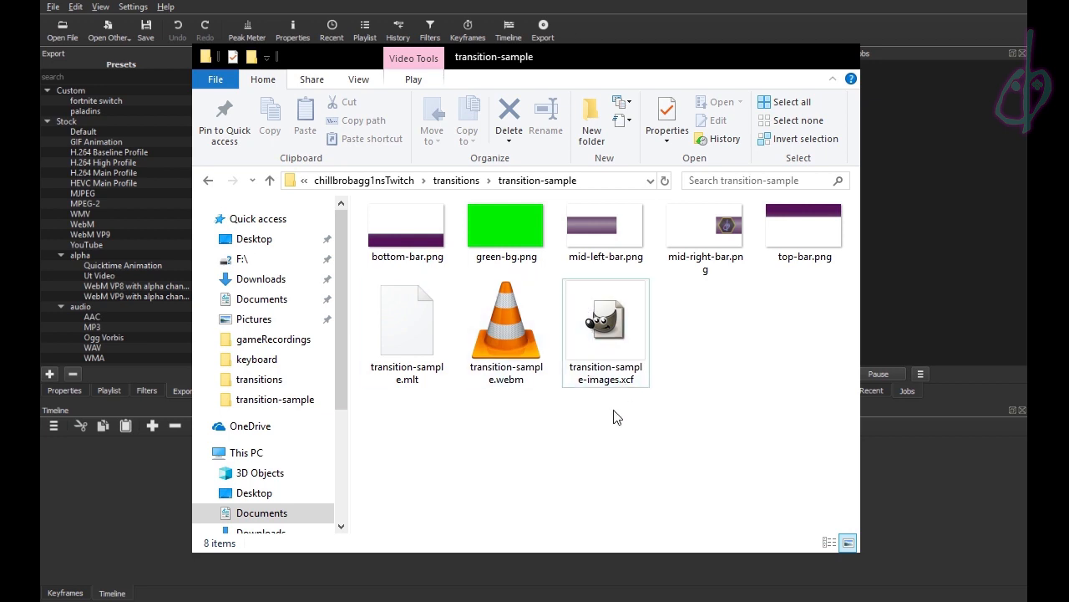
- Open transition-sample.webm from its folder as the source clip and set its out point at 00:00:01:15
left_click(519, 368)
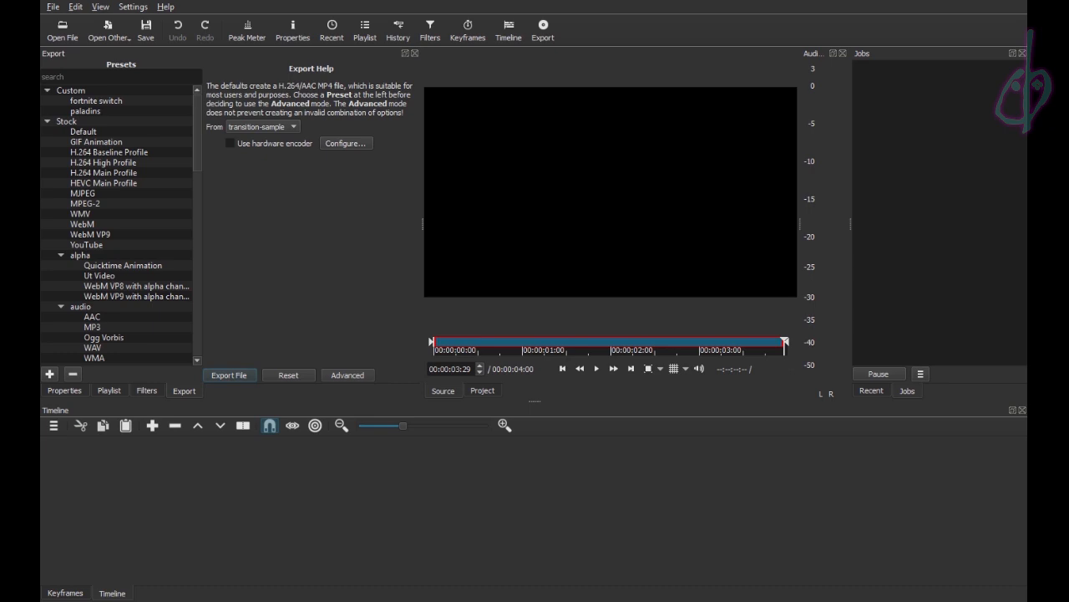
left_click(597, 369)
left_click_drag(633, 344, 574, 359)
key("Left")
key("Left")
key("o")
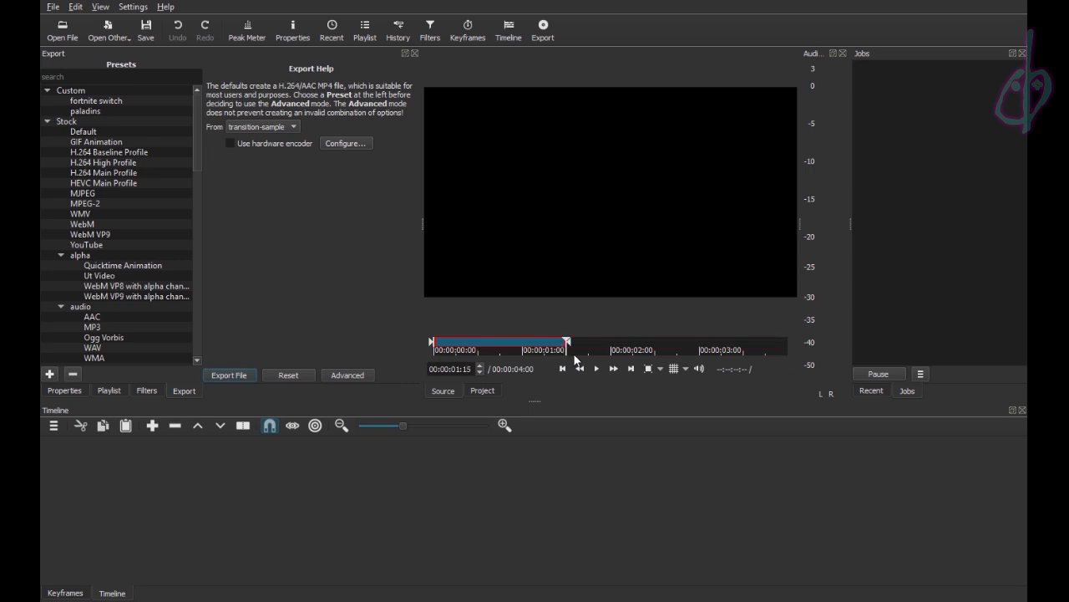
- Place the trimmed clip at the start of video track V1 and apply the Chroma Key: Simple filter to it
left_click_drag(531, 127, 74, 489)
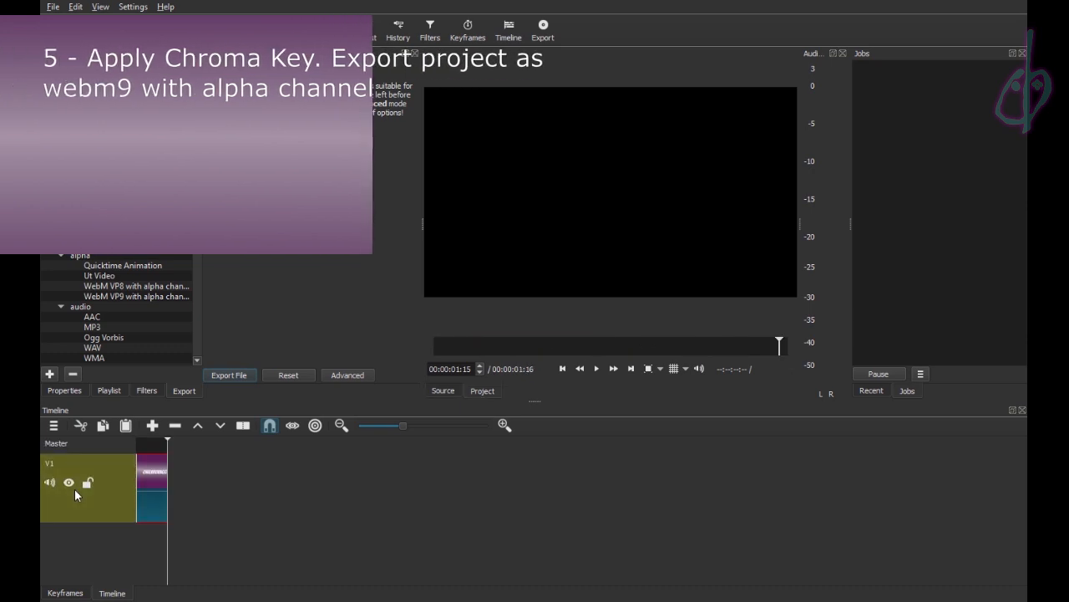
left_click(154, 468)
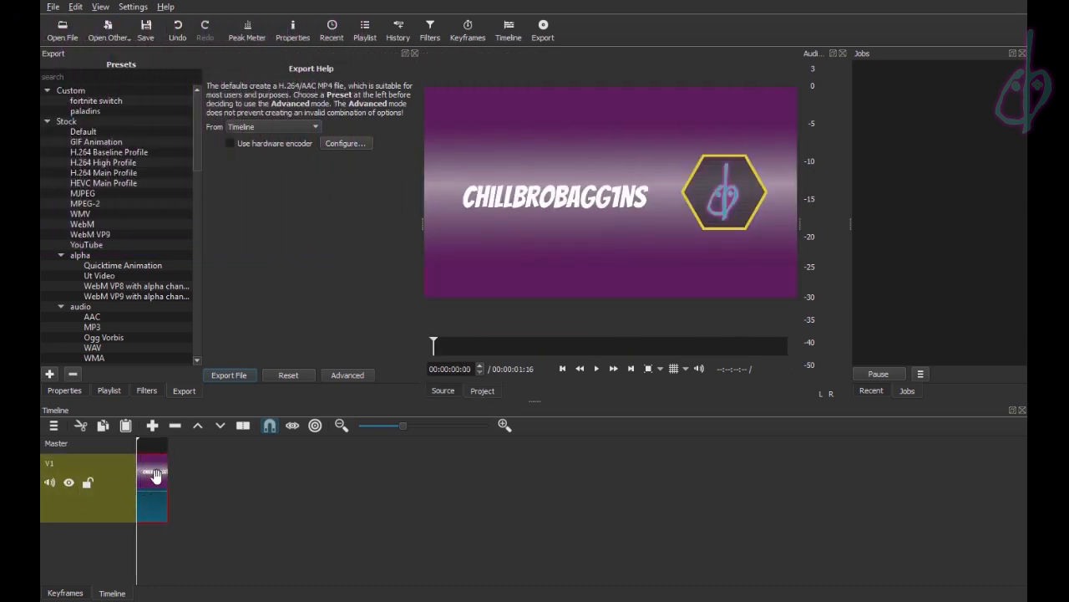
left_click(150, 390)
left_click(56, 181)
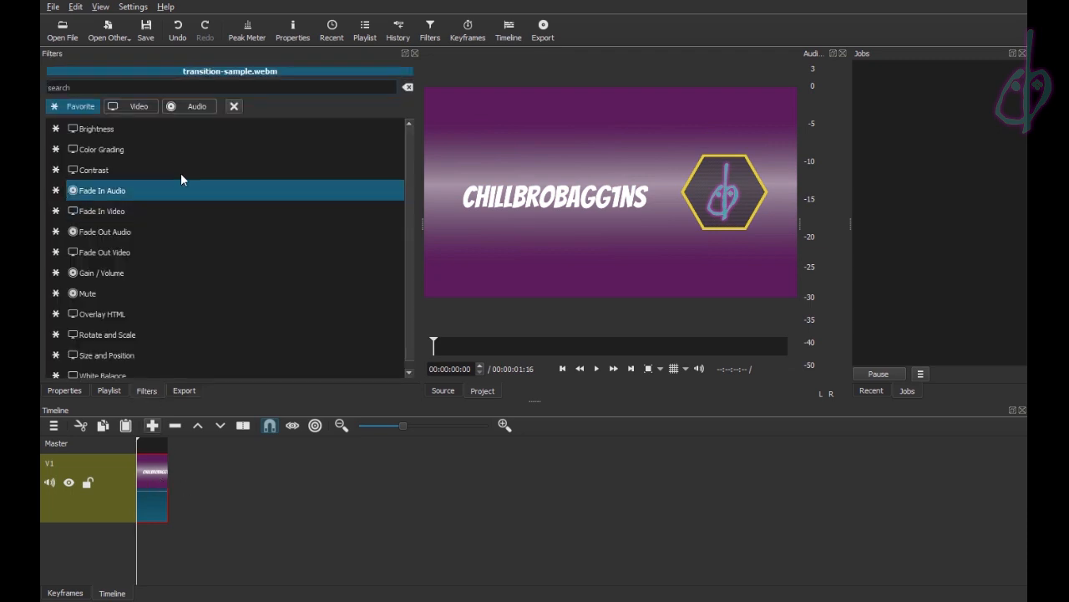
left_click(136, 107)
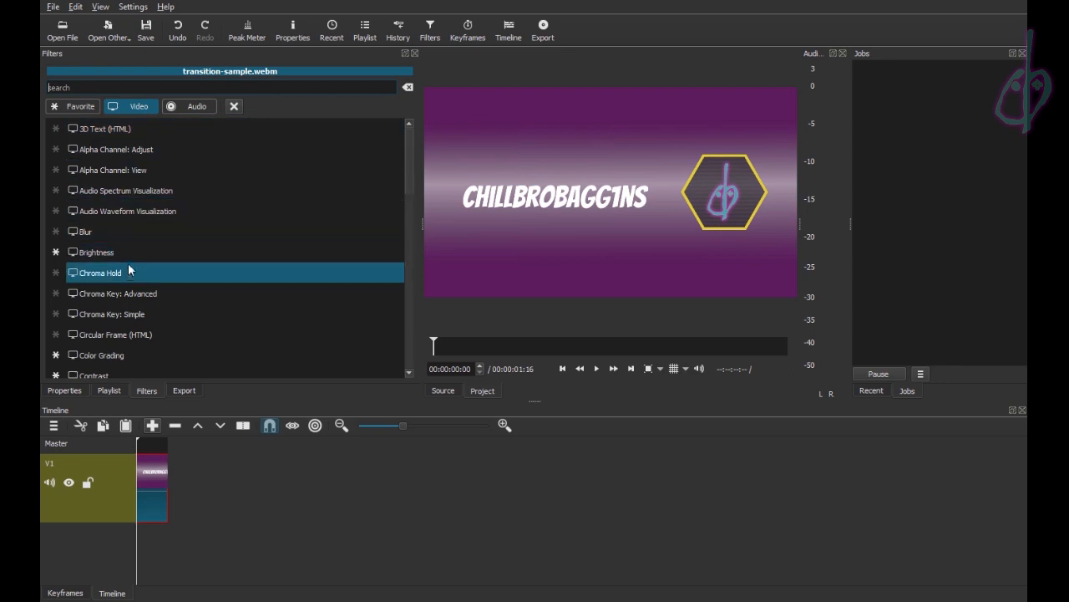
left_click(130, 316)
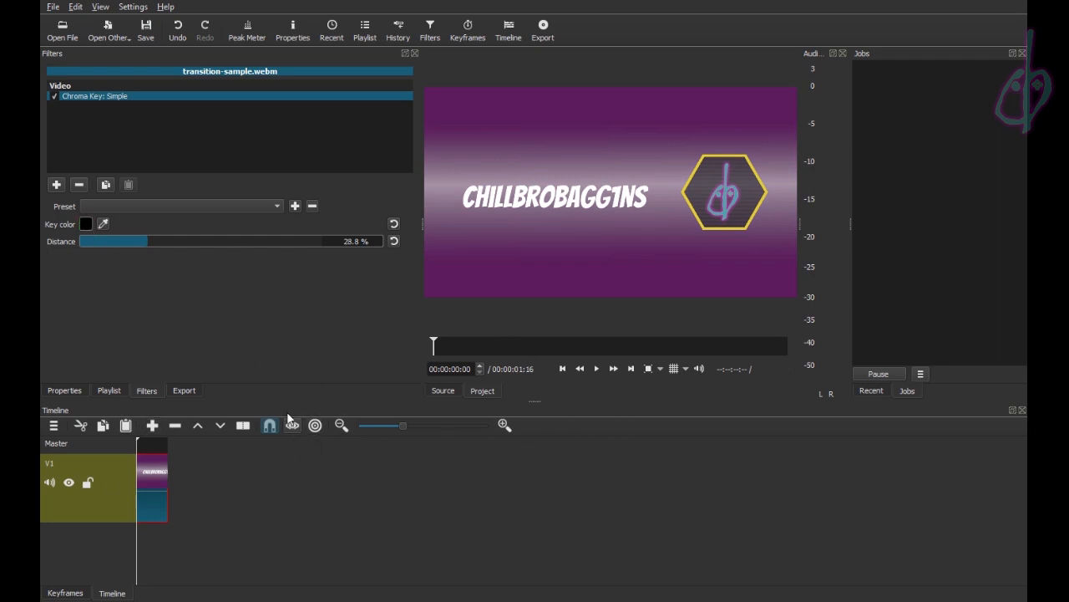
- Set up the chroma-keyed timeline's export with the WebM VP9 with alpha channel preset and Quality-based VBR rate control
left_click(194, 390)
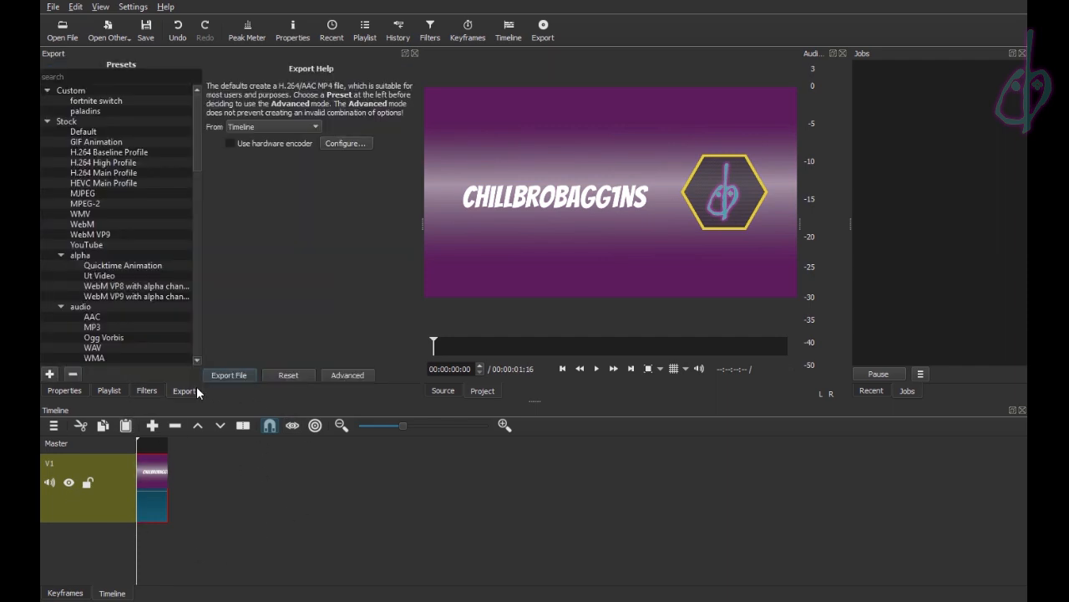
left_click(151, 299)
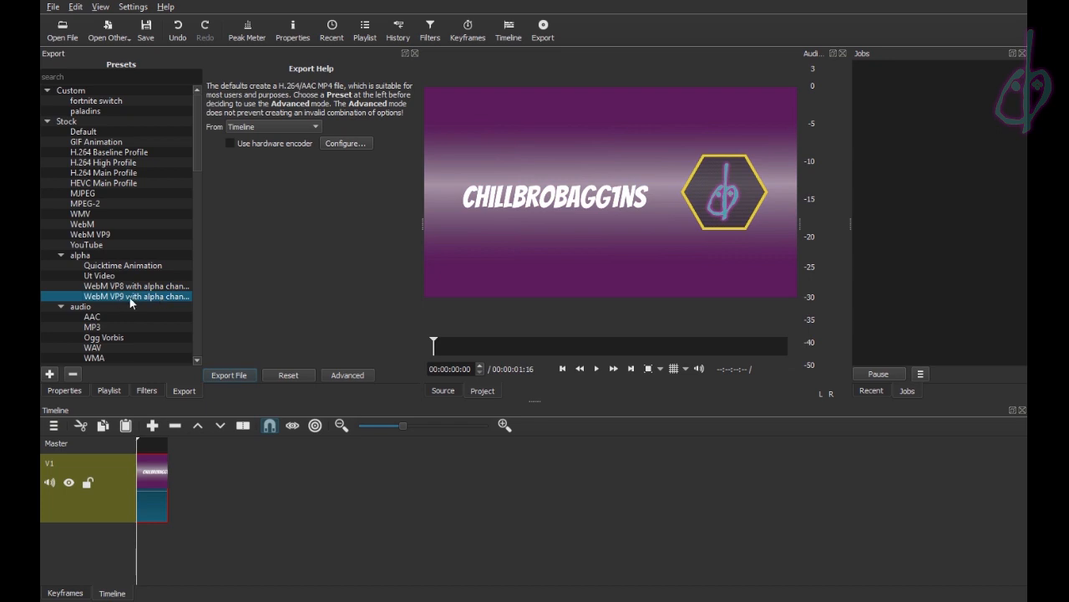
left_click(345, 375)
left_click(232, 123)
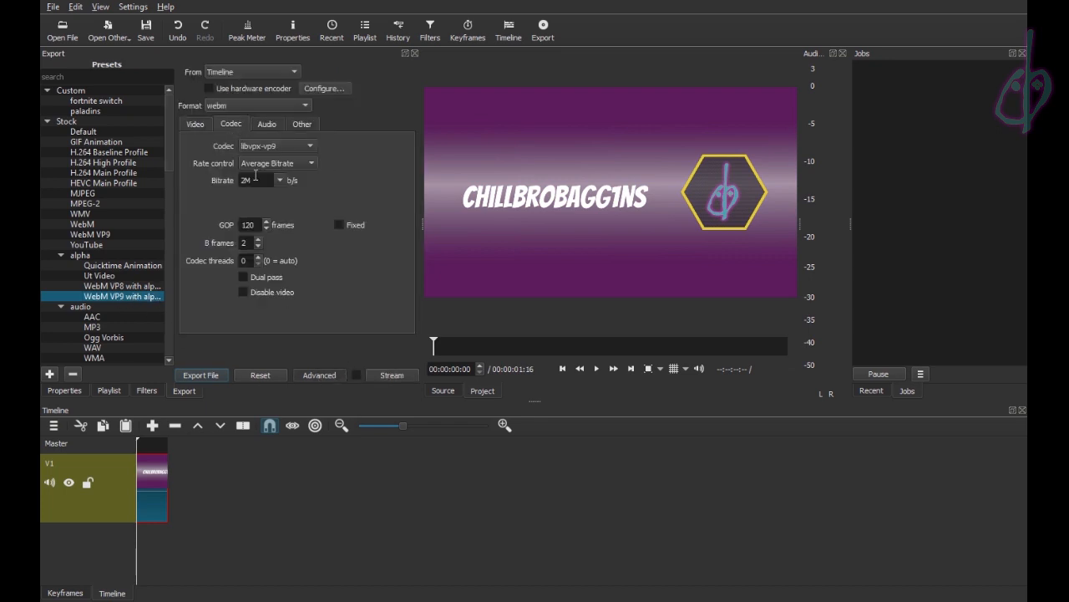
left_click(278, 190)
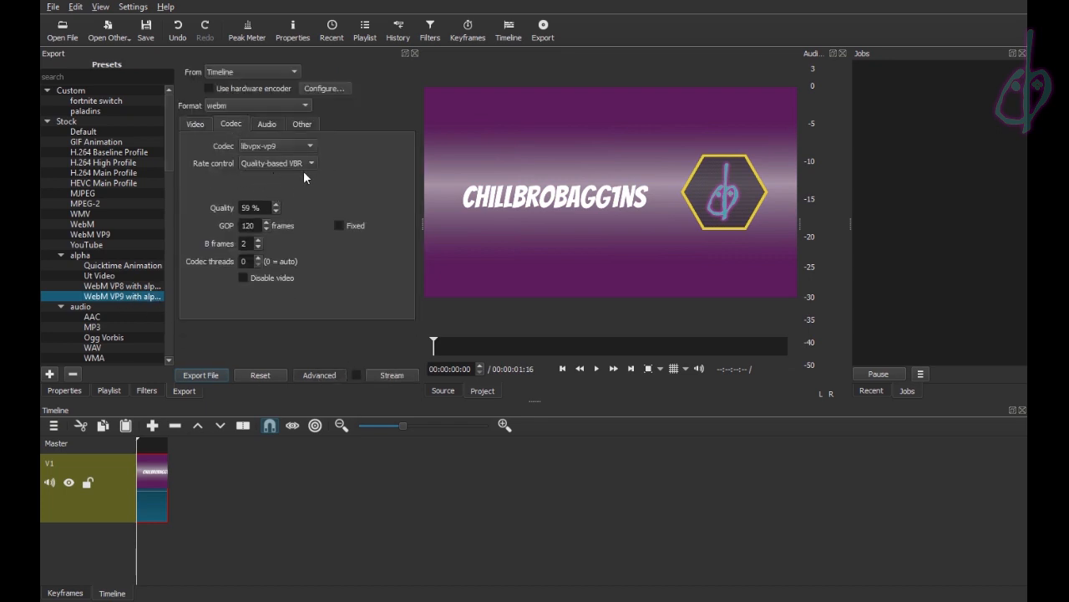
- Export the timeline as transition-sample-2.webm in the transition-sample folder
left_click(202, 376)
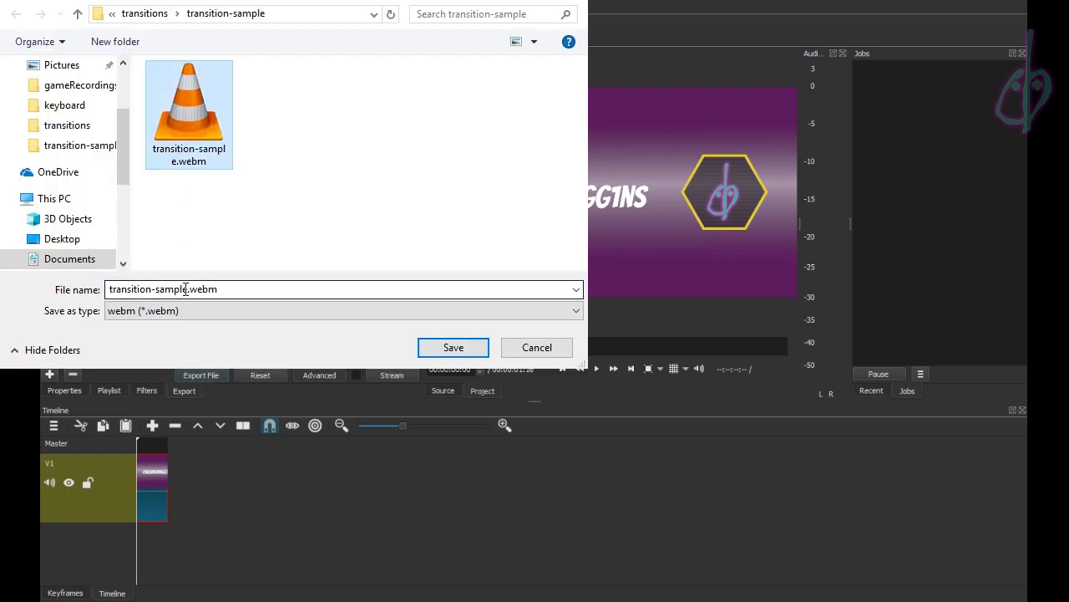
left_click(188, 289)
left_click(189, 289)
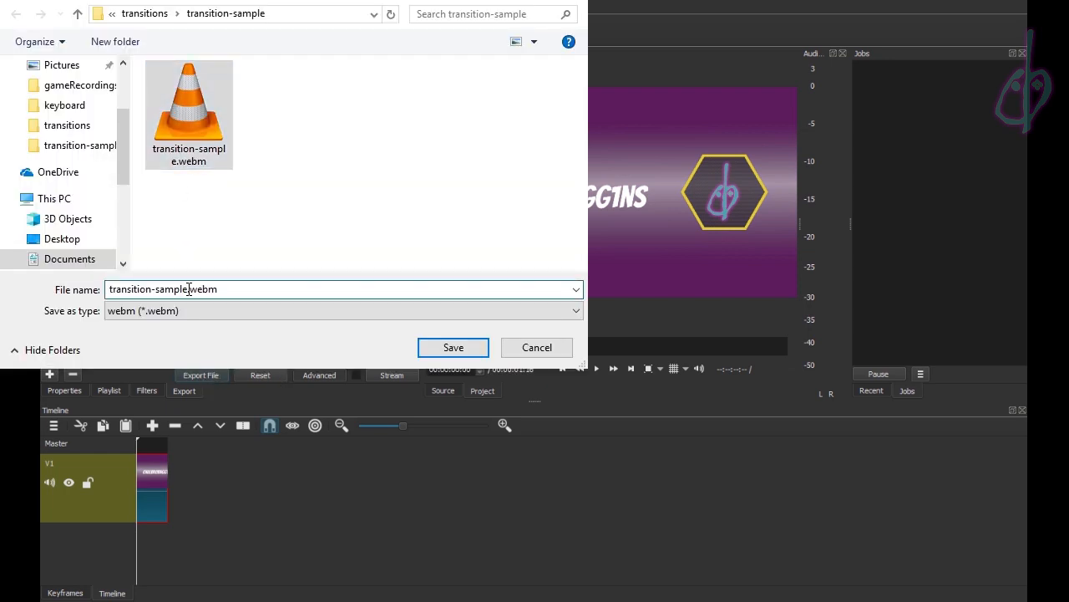
type("2")
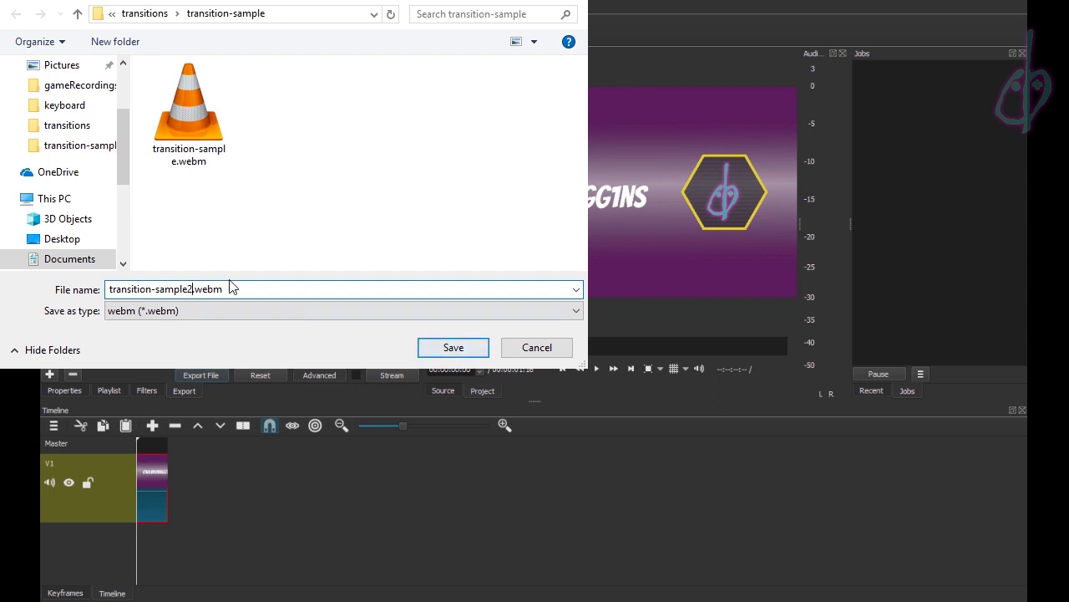
left_click(189, 289)
type("-")
left_click(452, 347)
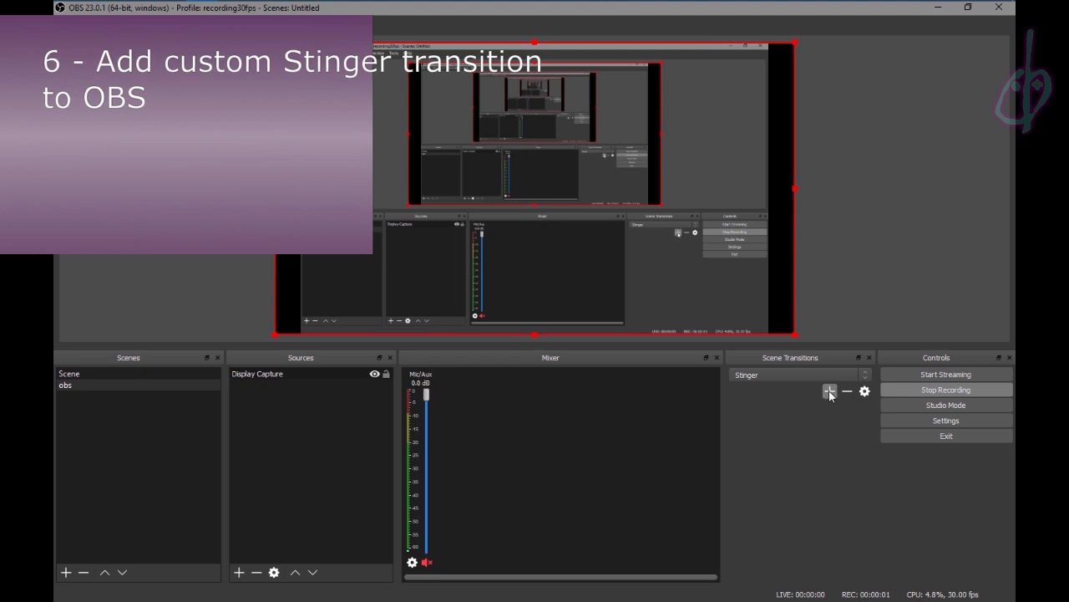
- Switch to OBS and add a new Stinger scene transition named custom-transition
left_click(825, 392)
left_click(853, 429)
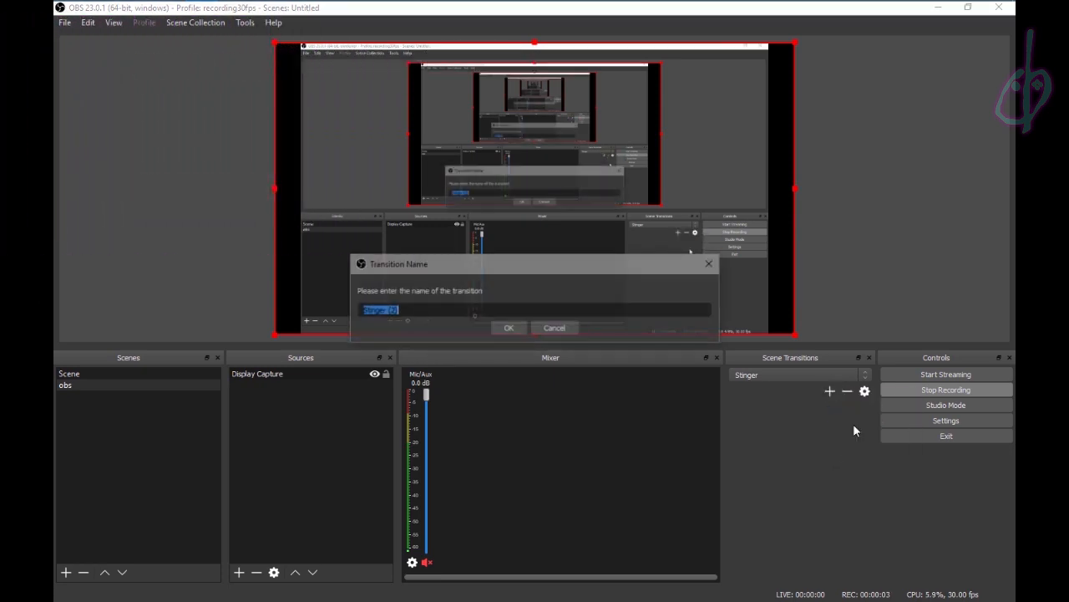
type("cust")
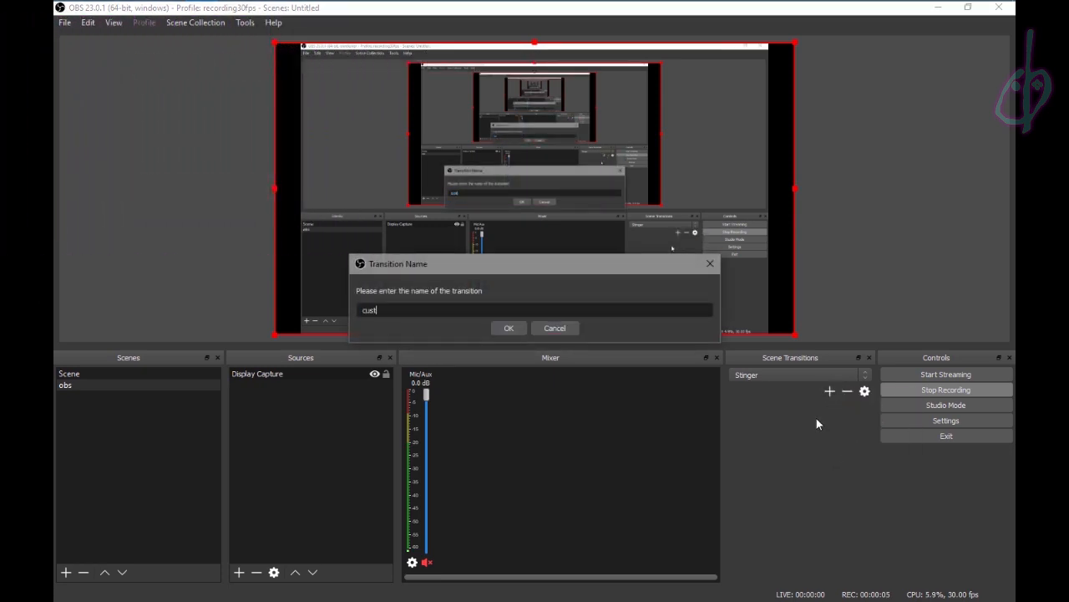
type("om-transition")
left_click(503, 328)
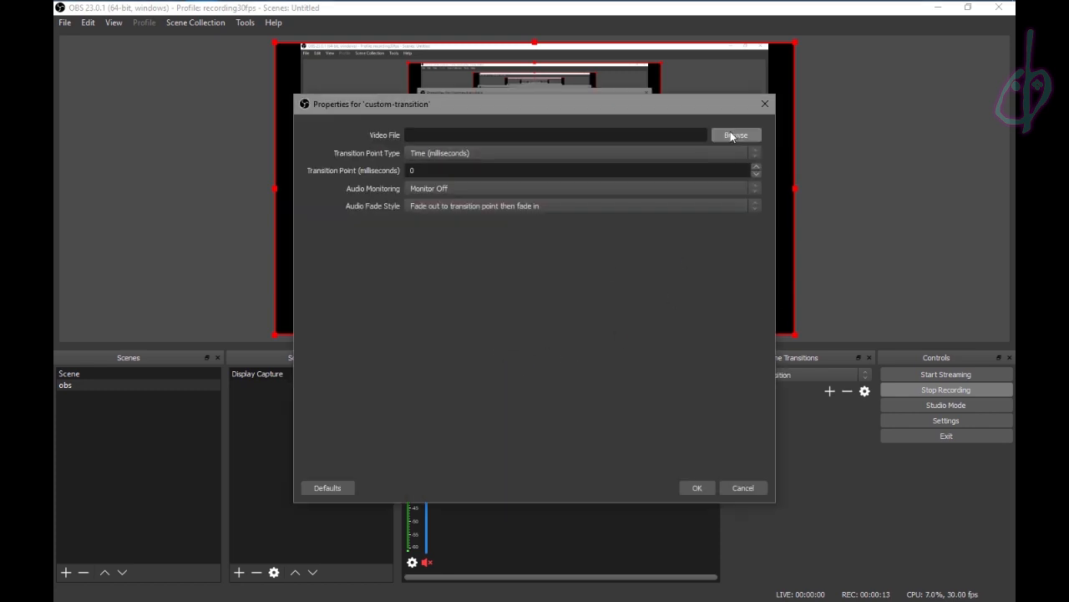
- Load transition-sample-2.webm from the transition-sample folder as the video file of custom-transition
left_click(732, 136)
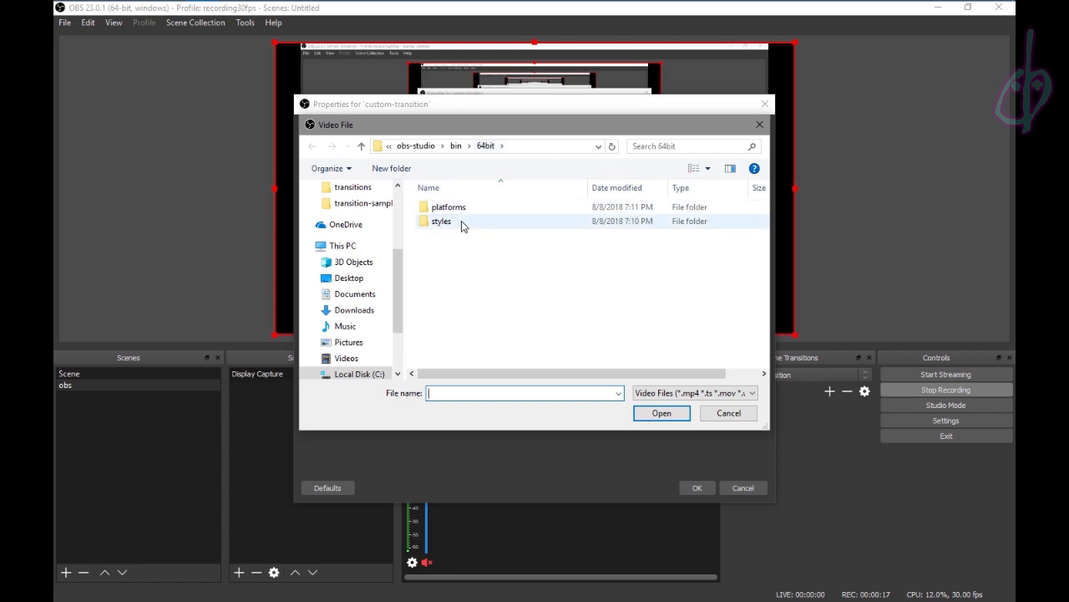
left_click(366, 205)
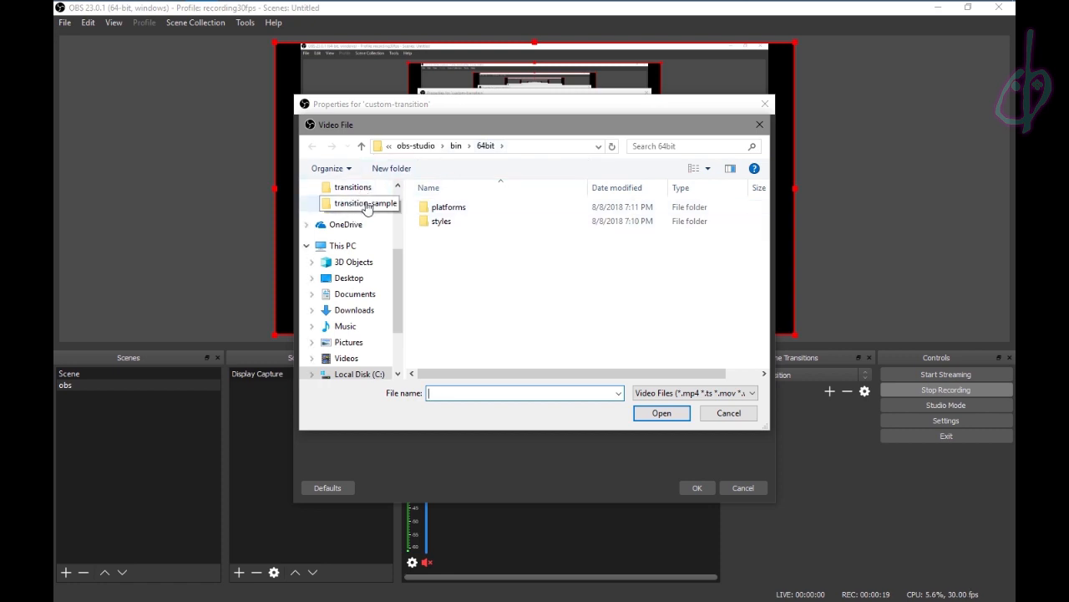
left_click(518, 249)
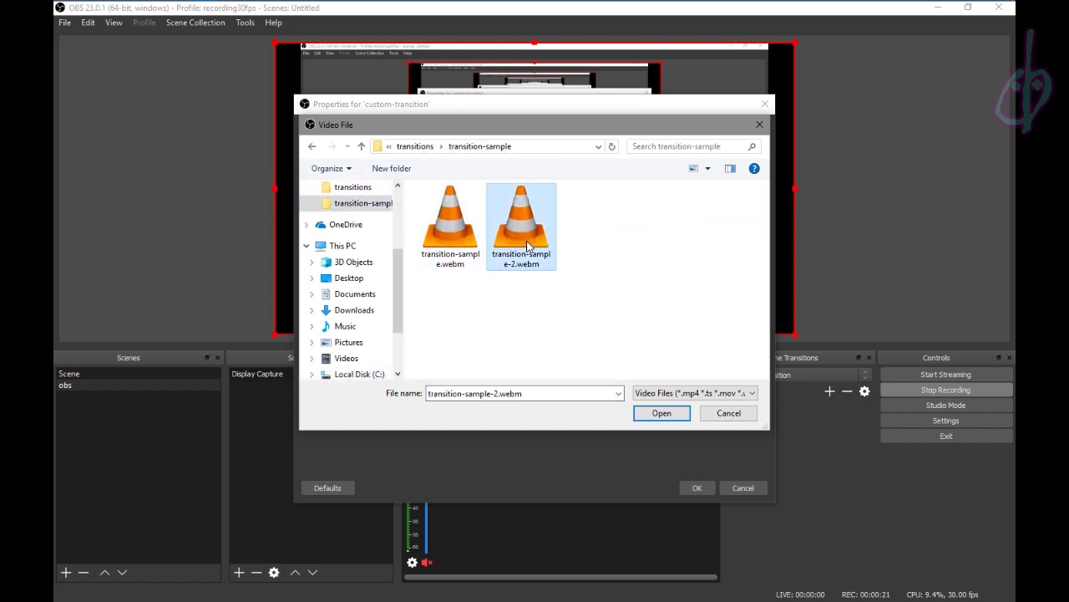
left_click(662, 414)
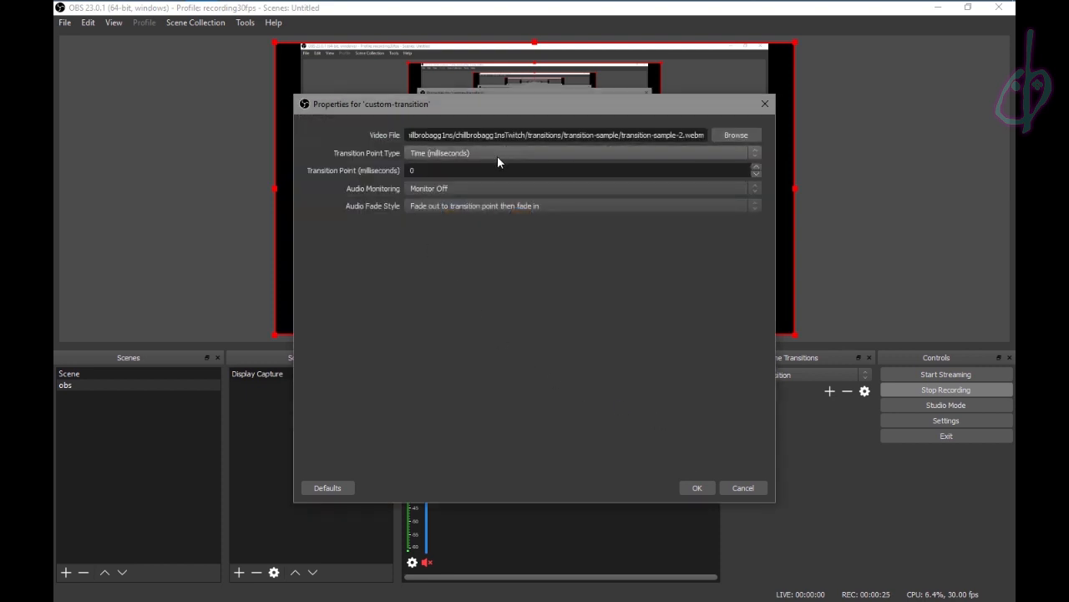
- Set the stinger's transition point type to Frame with a transition point of 4, and accept the properties
left_click(458, 156)
left_click(454, 173)
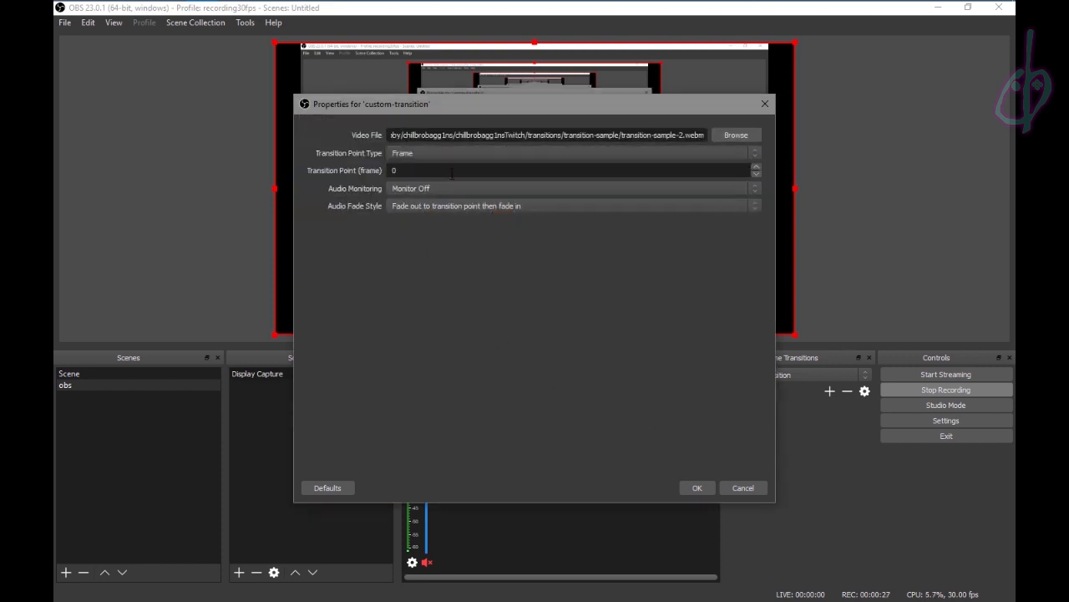
type("4")
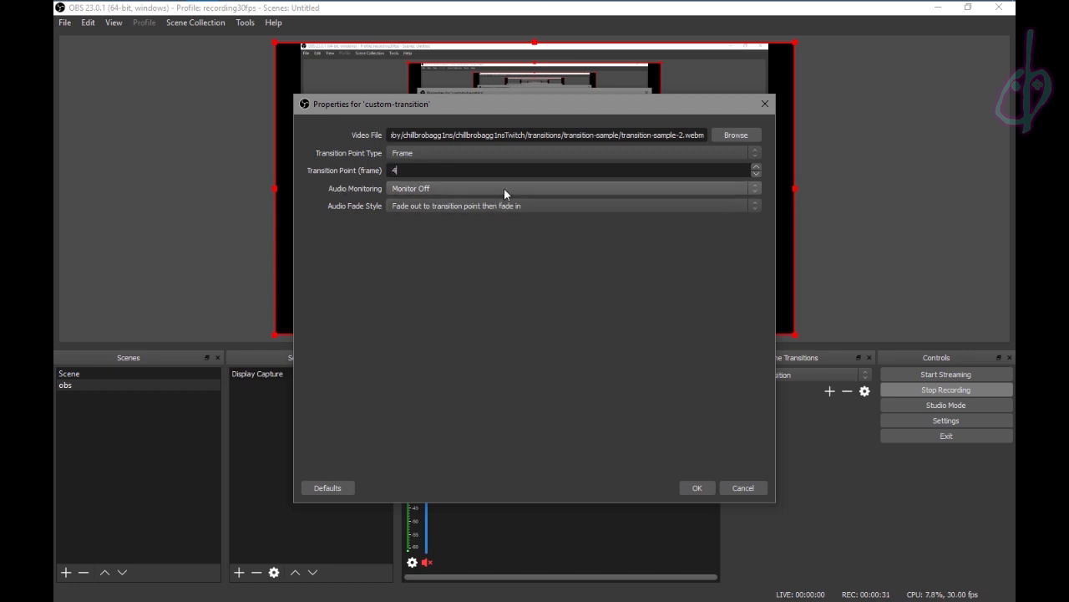
left_click(691, 487)
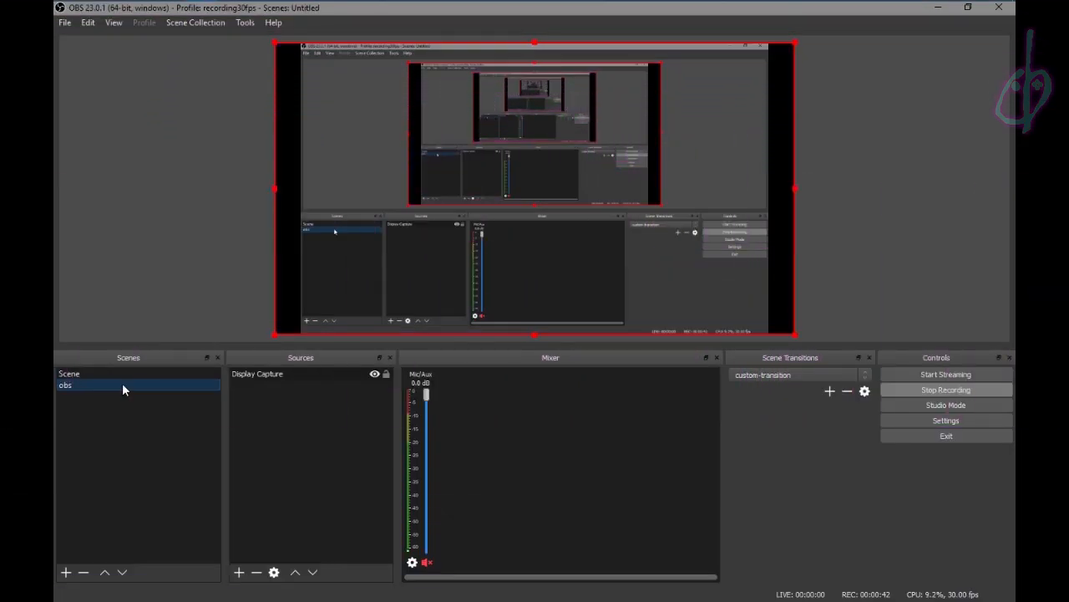
- Test the custom stinger transition by switching back and forth between the scenes Scene and obs
left_click(123, 373)
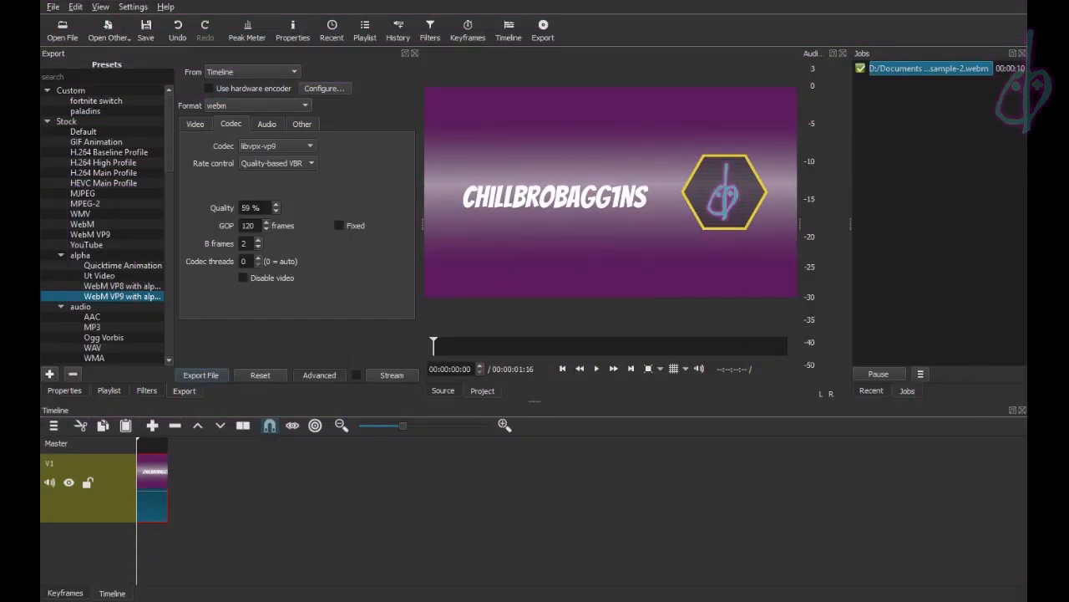
left_click(126, 383)
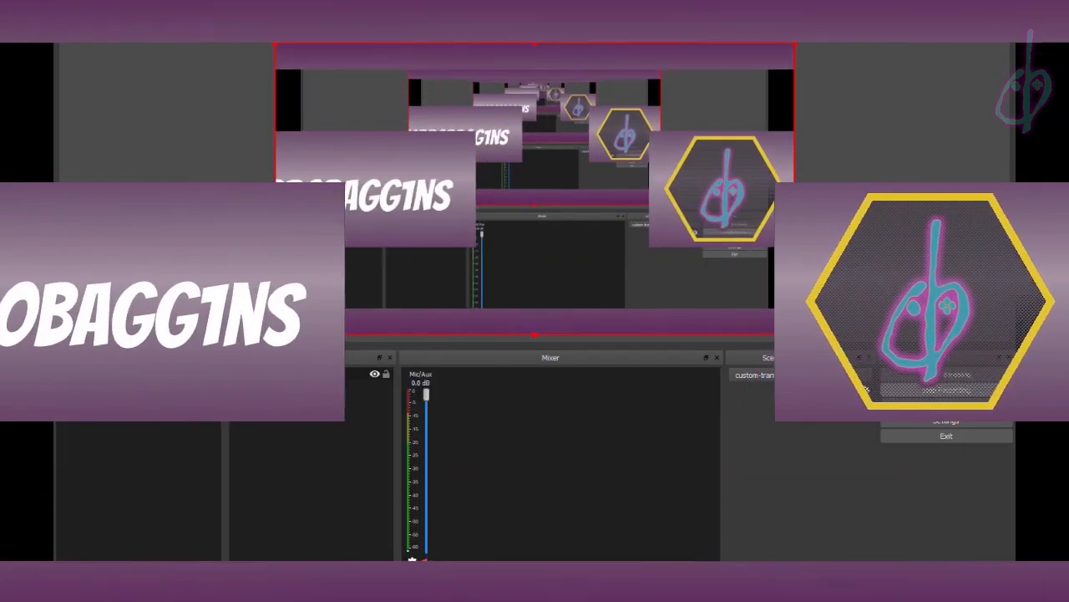
left_click(124, 373)
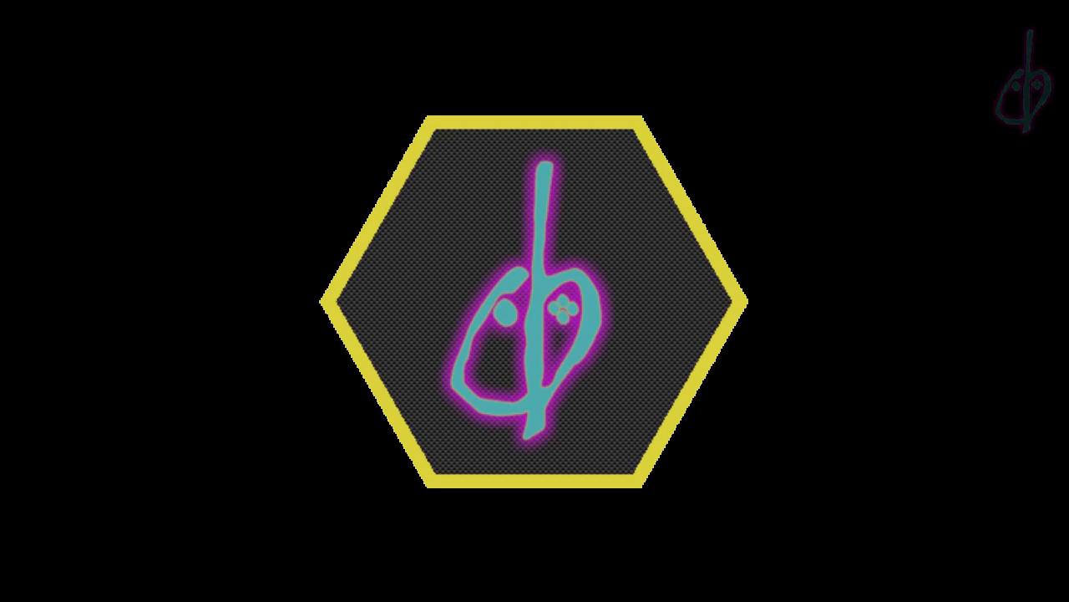